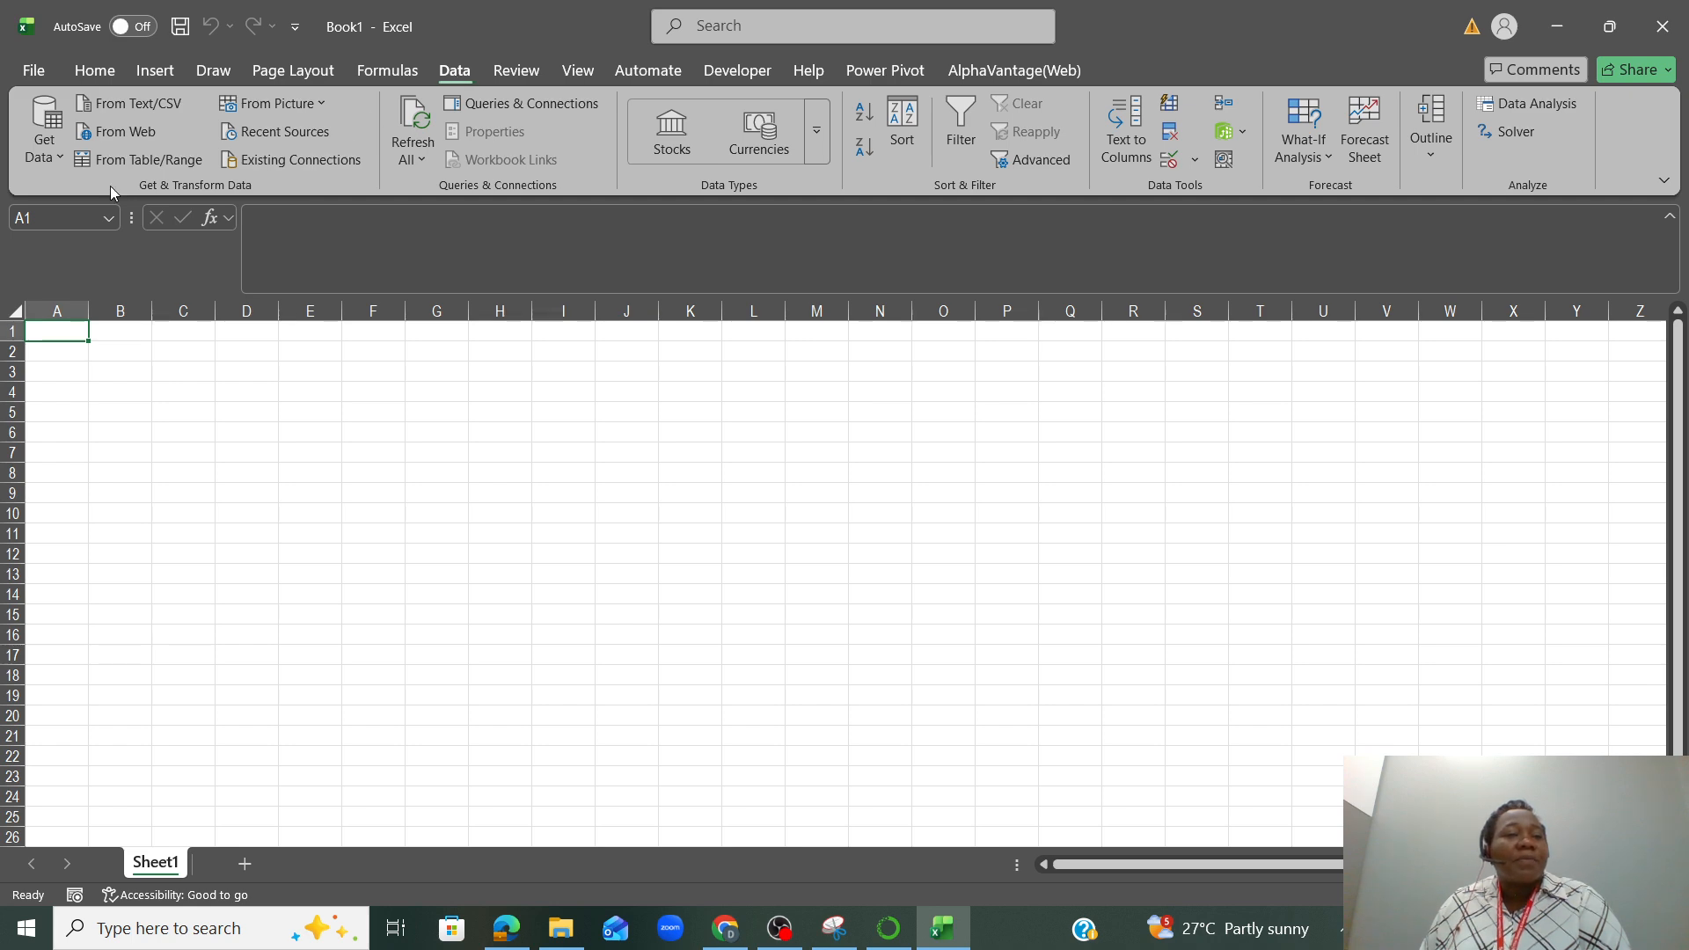
# Import the customeracct text file from the Downloads folder and open its data for transformation in Power Query
pyautogui.click(55, 164)
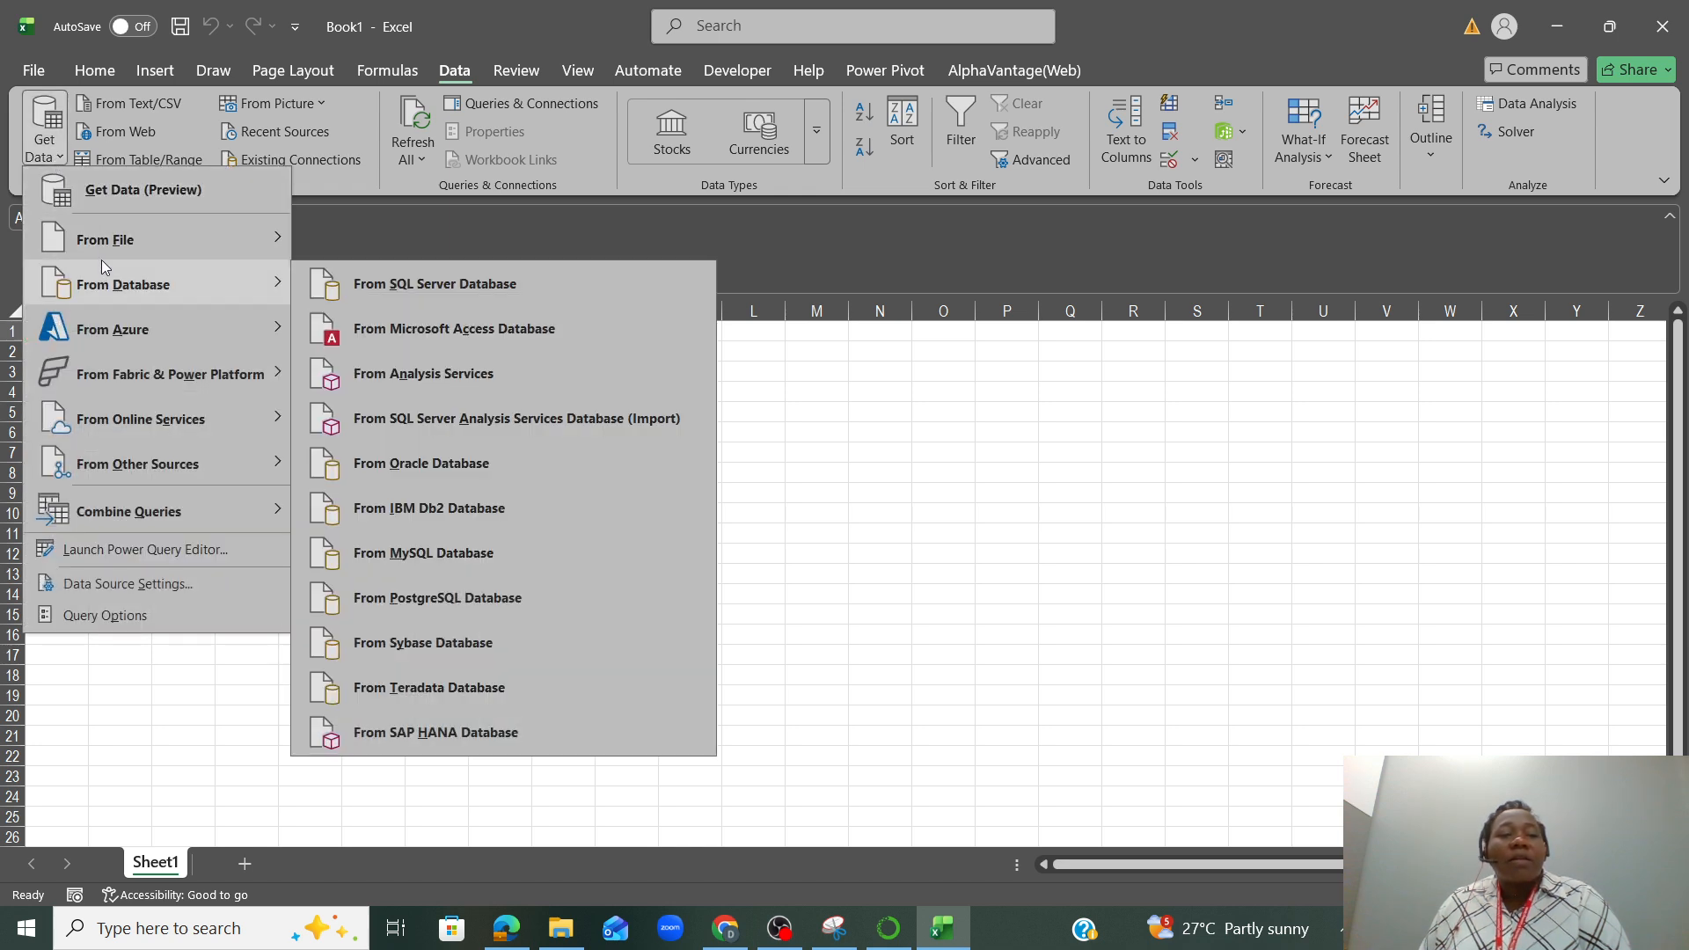
pyautogui.moveTo(104, 248)
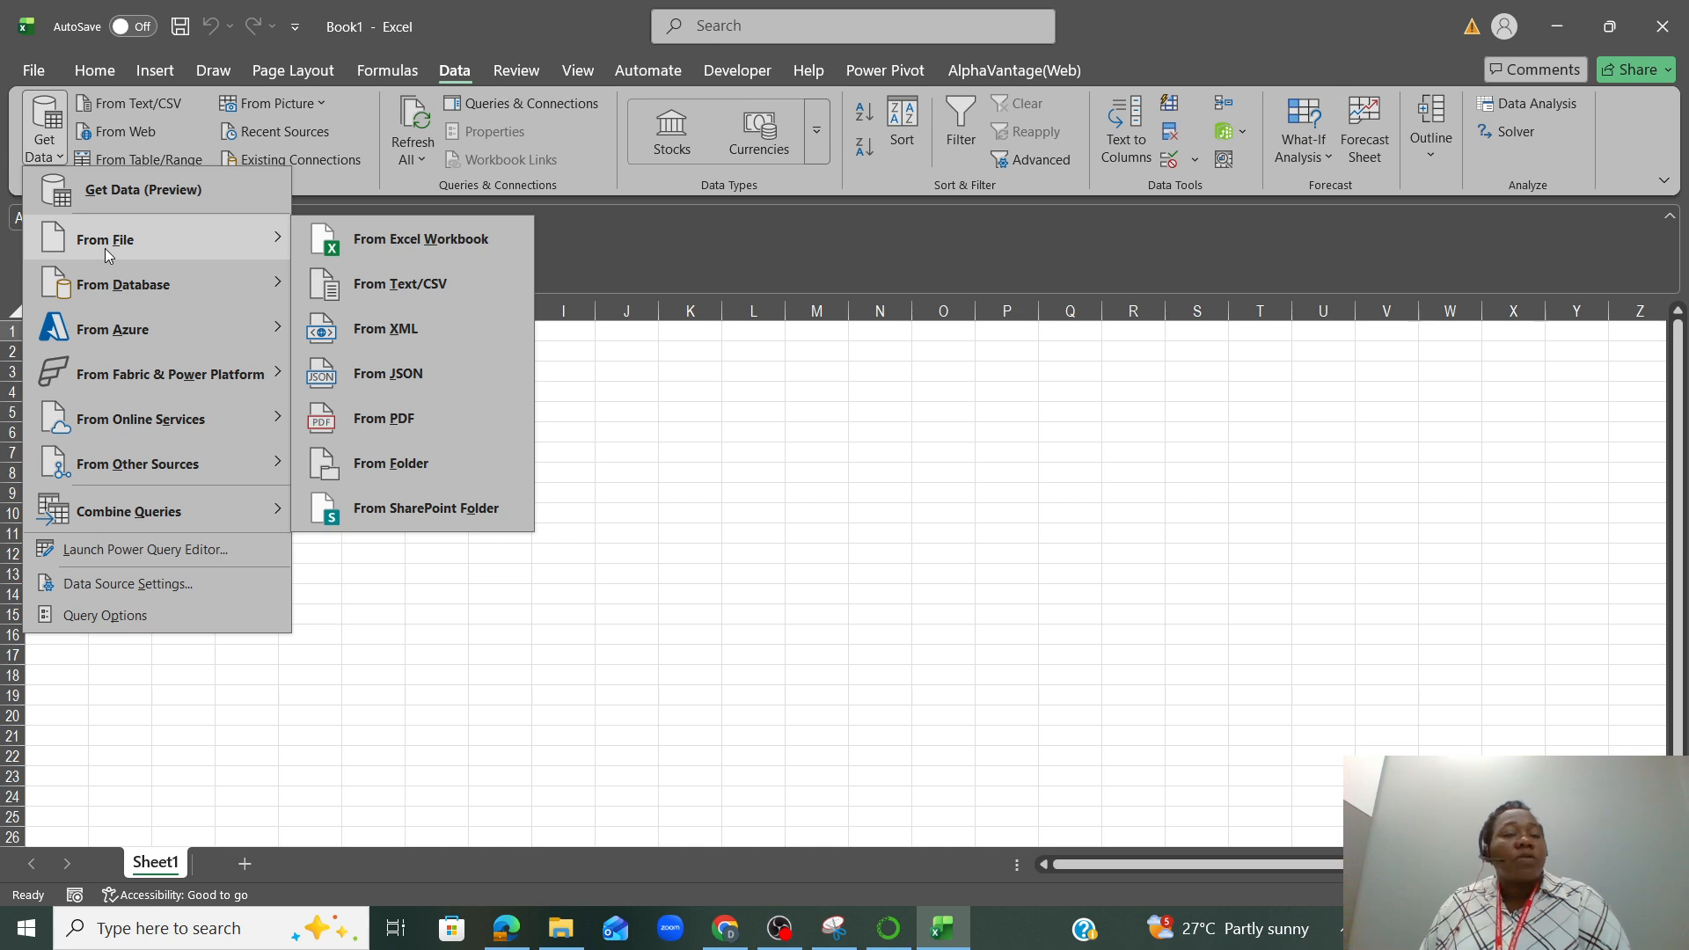
pyautogui.click(397, 290)
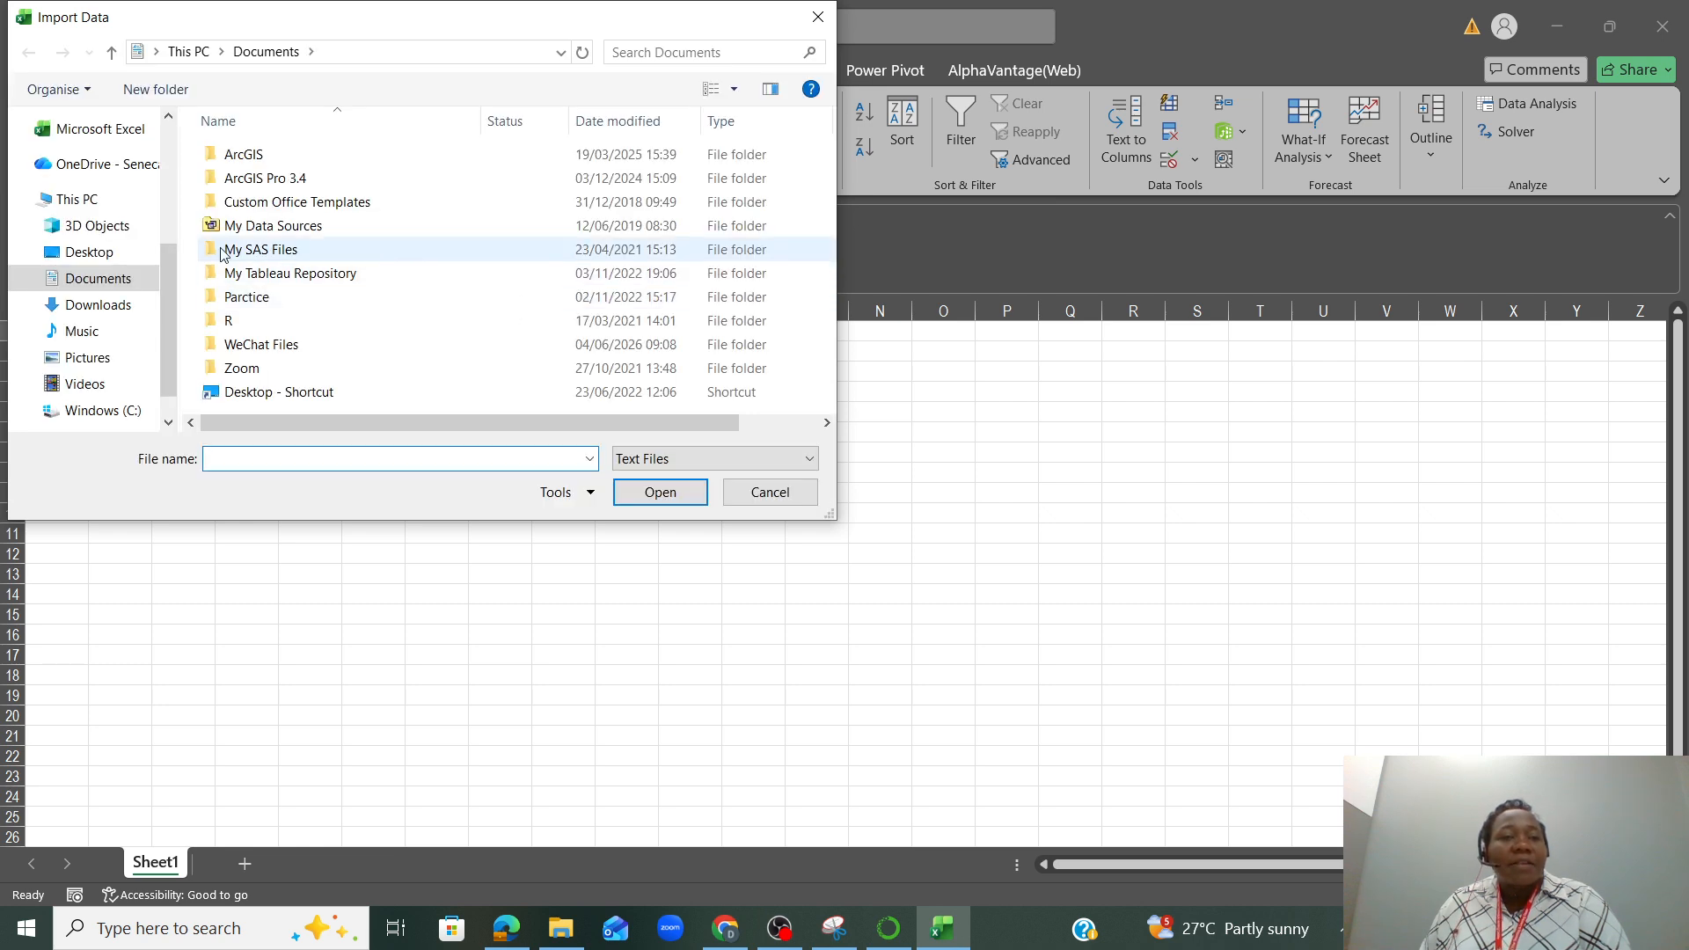
pyautogui.scroll(1, 158, 230)
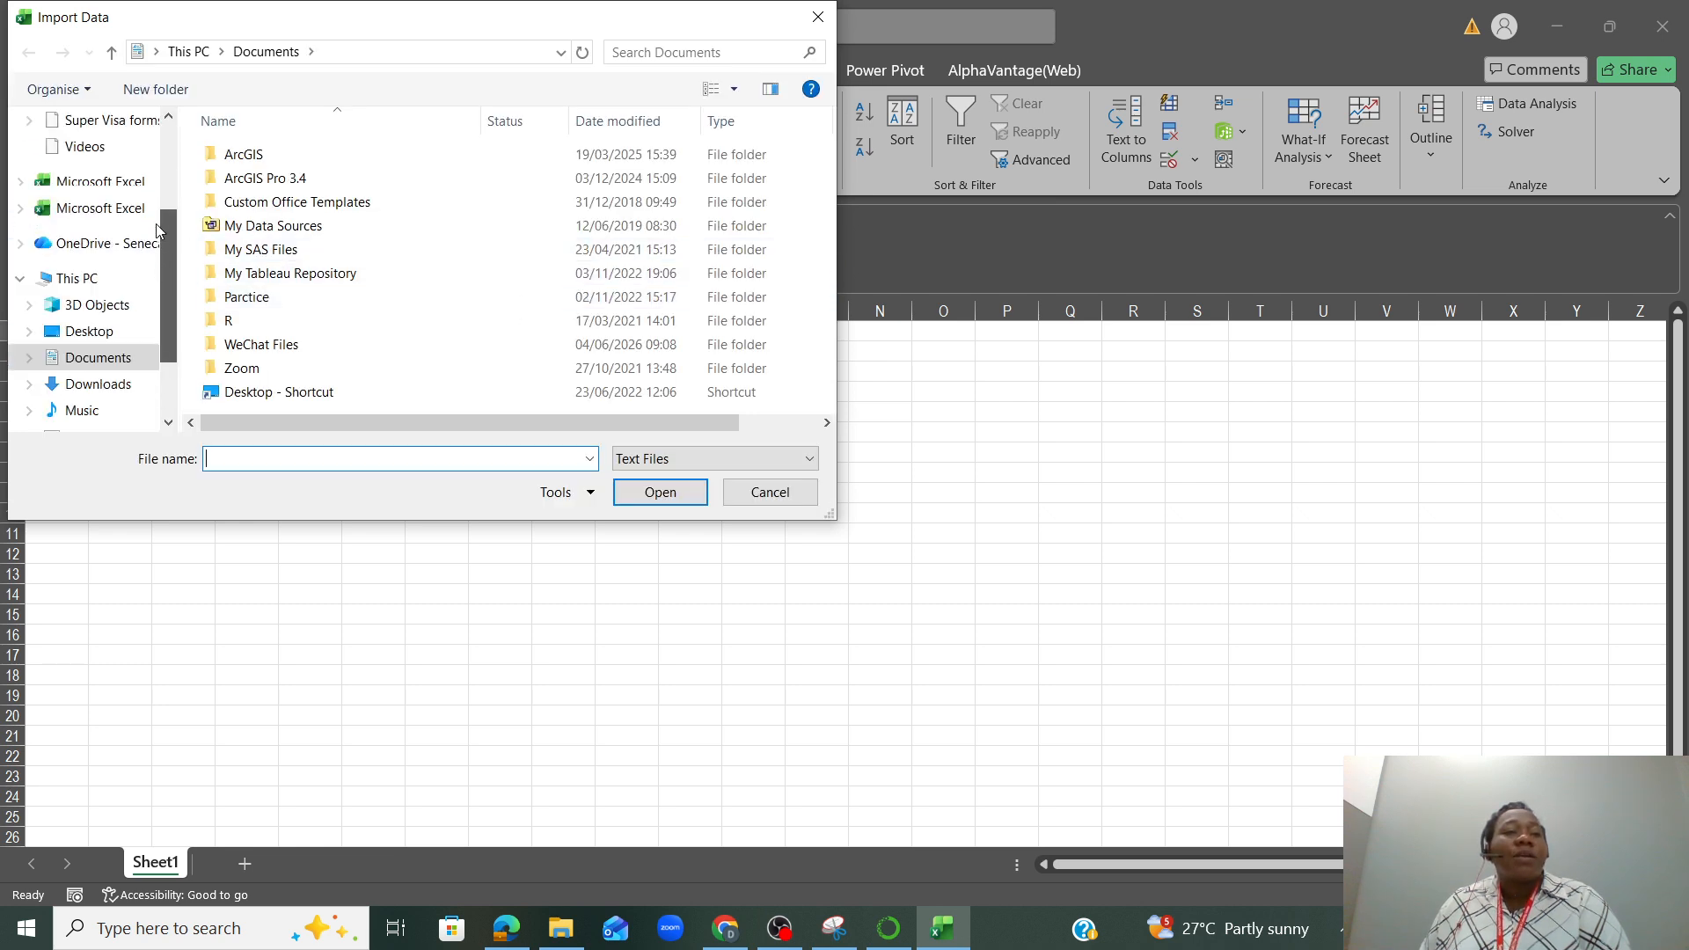
pyautogui.scroll(3, 158, 231)
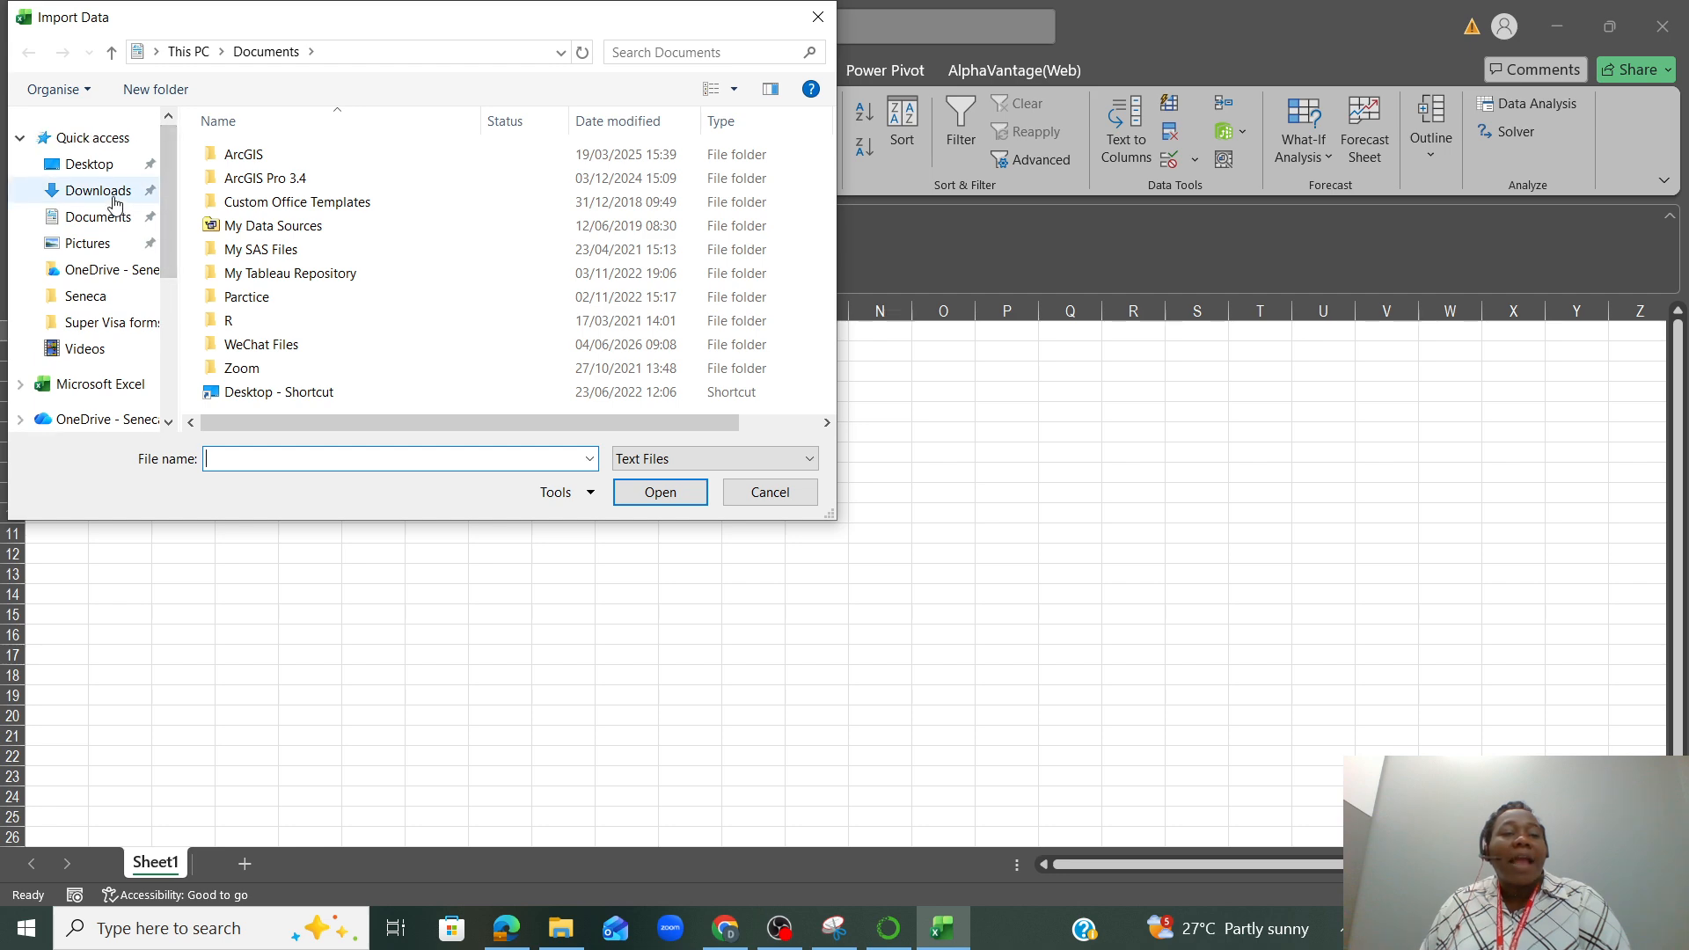
pyautogui.click(116, 201)
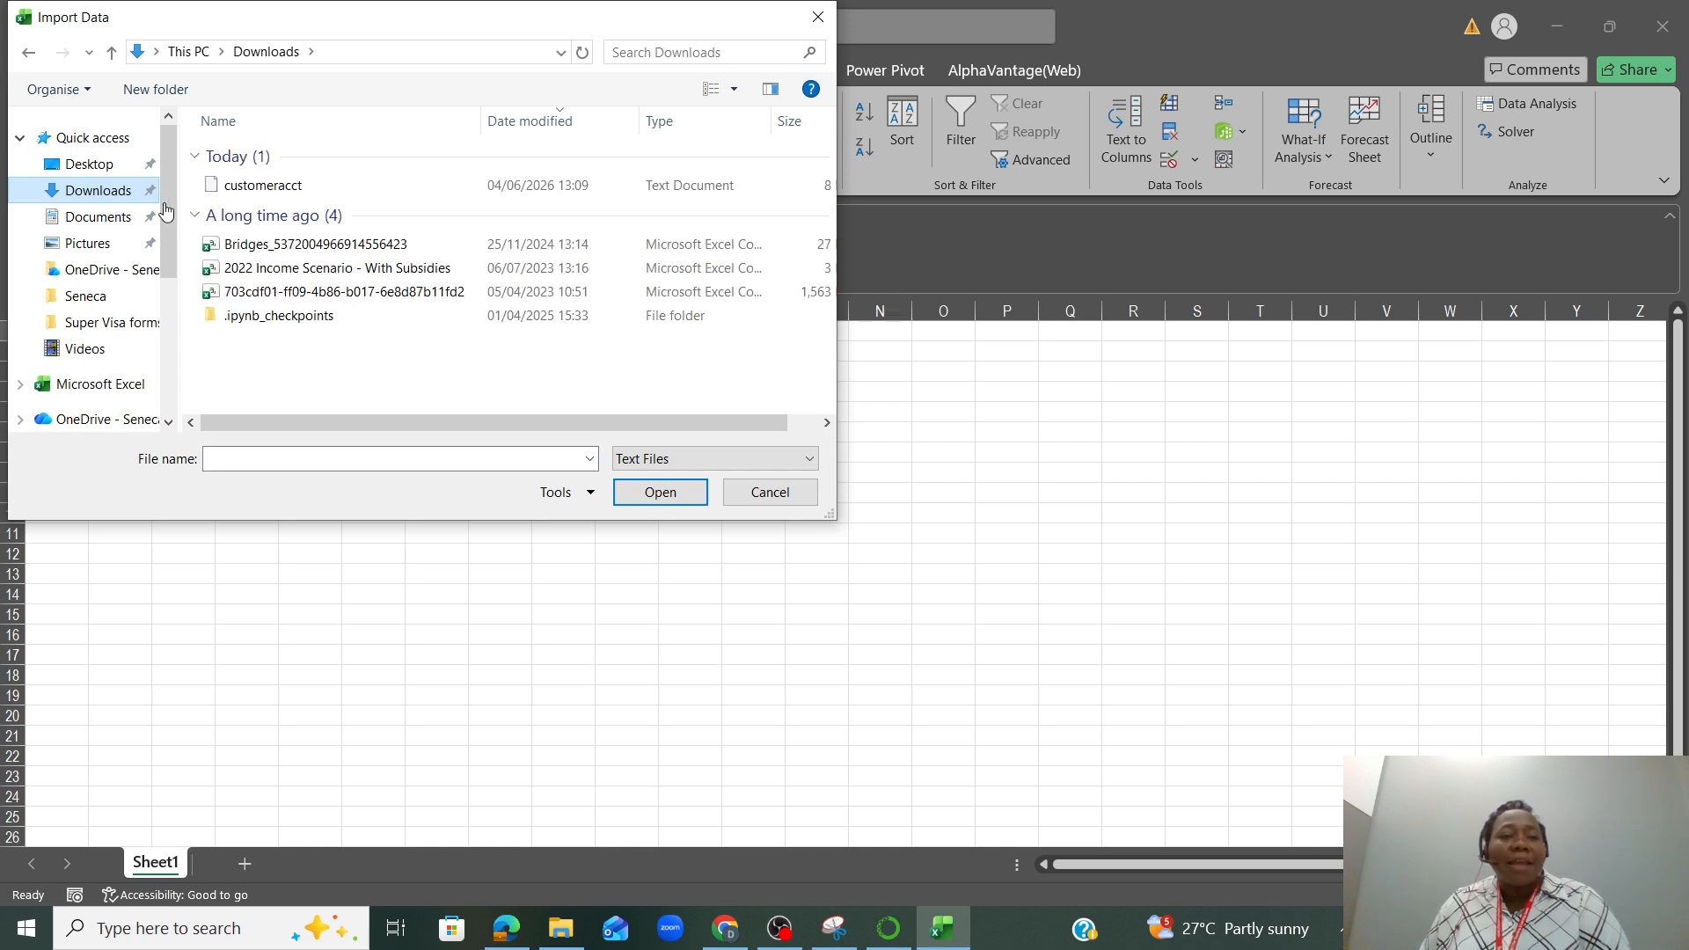
pyautogui.click(264, 186)
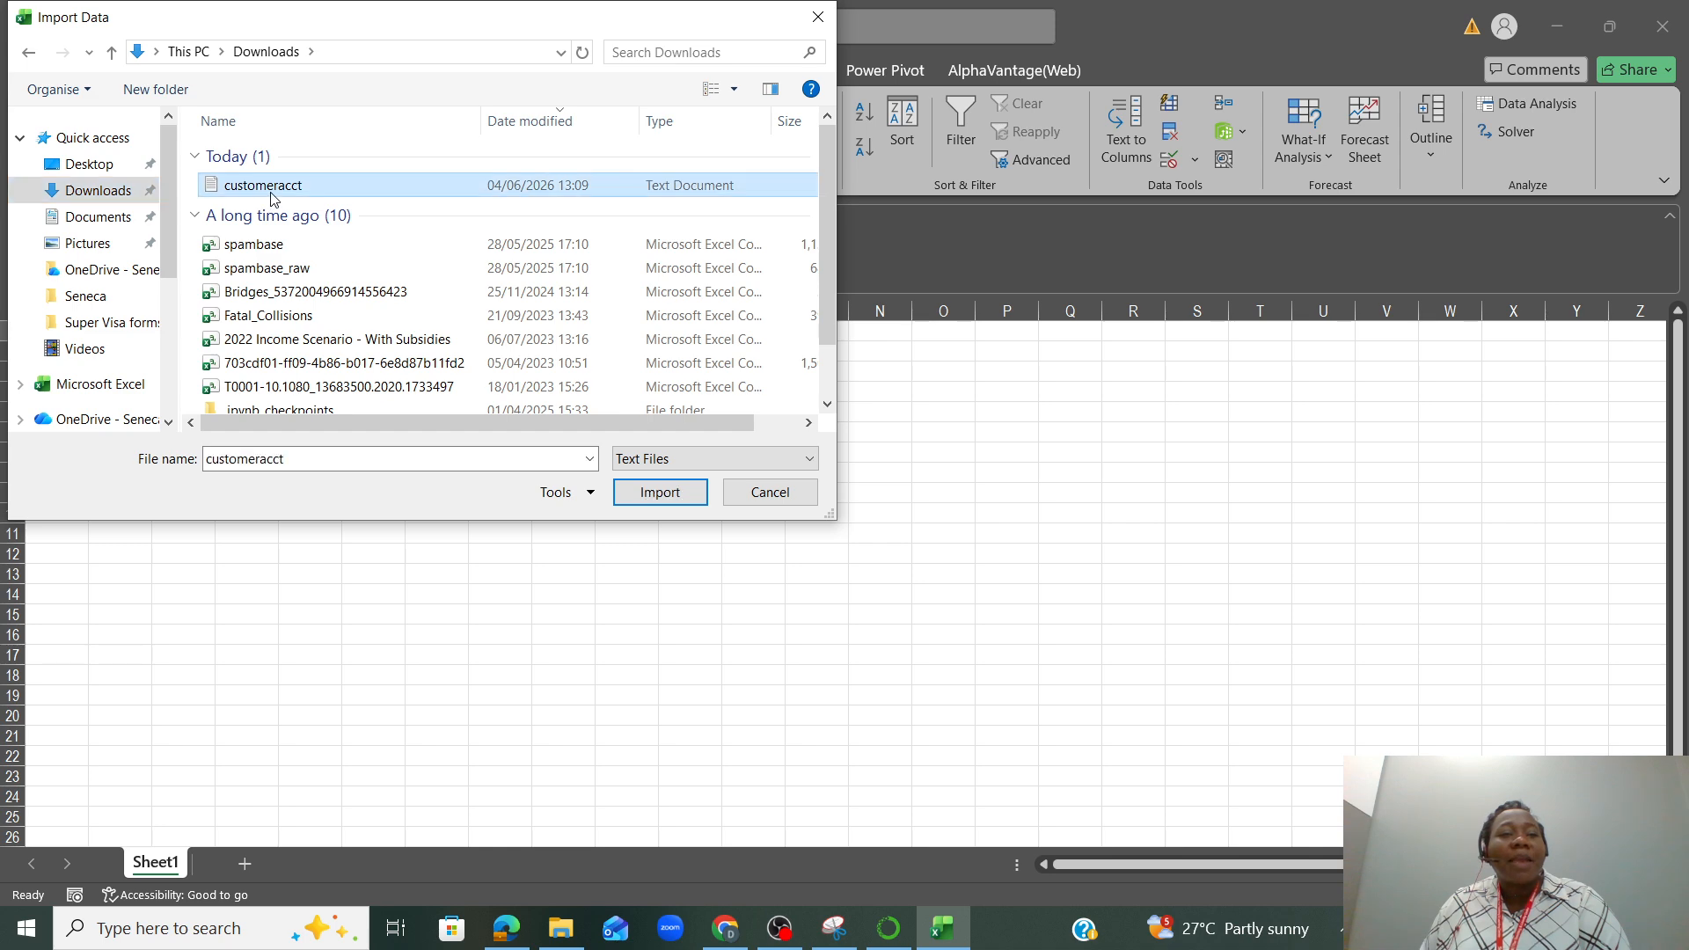
pyautogui.click(630, 500)
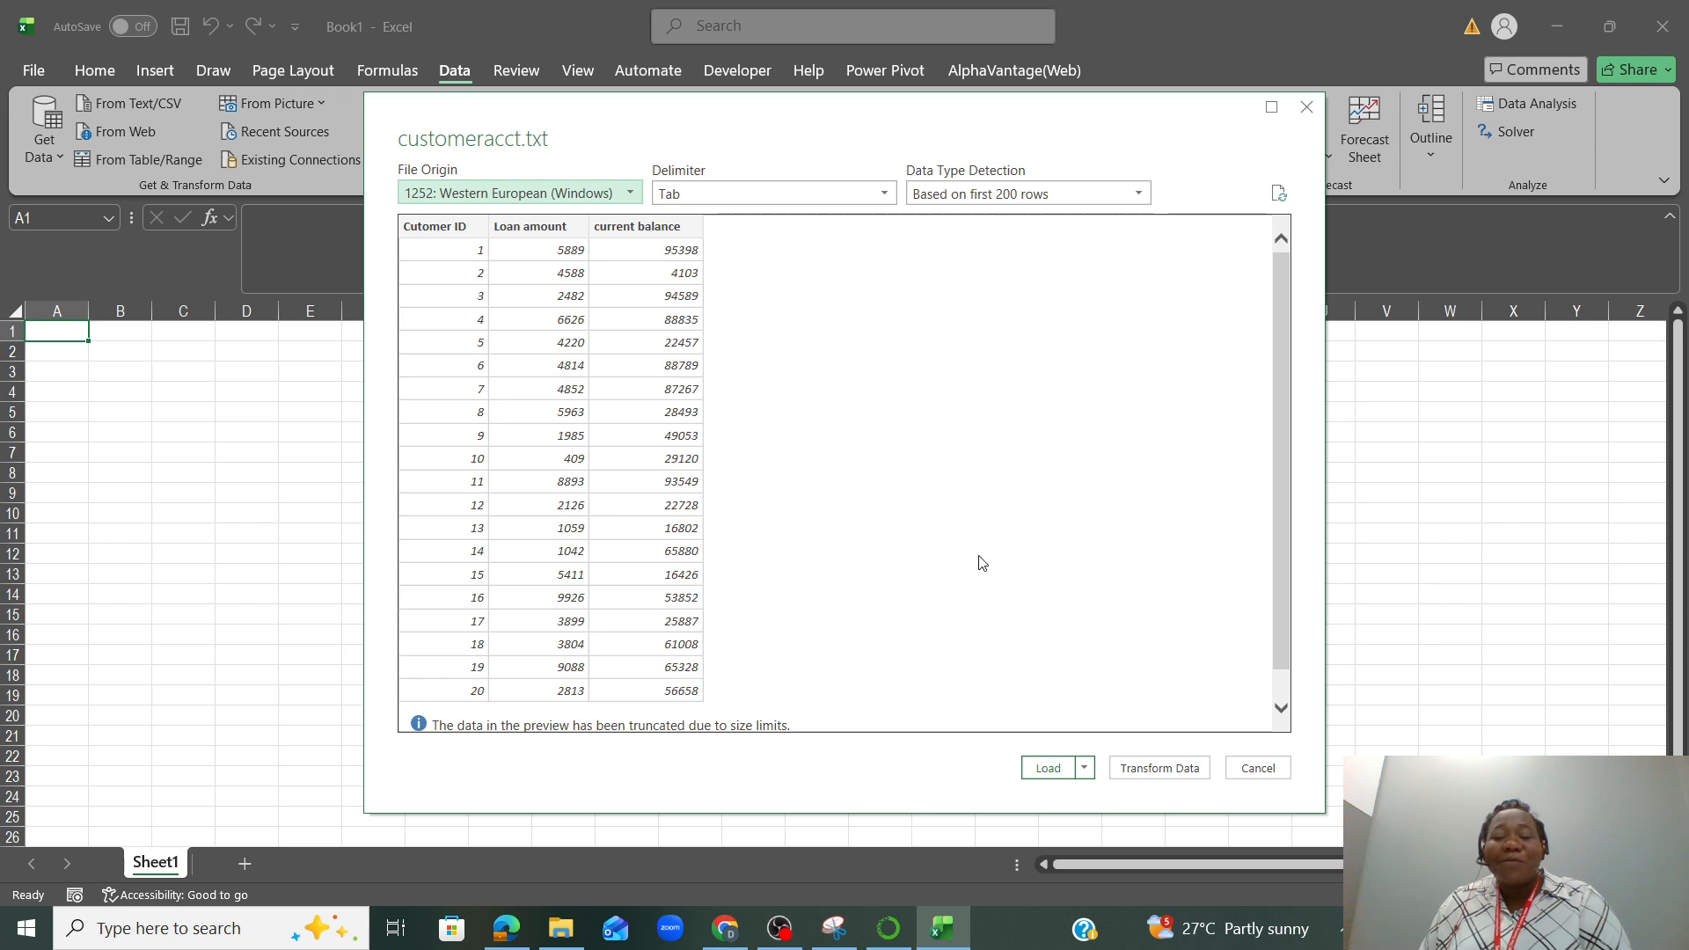
pyautogui.click(1171, 778)
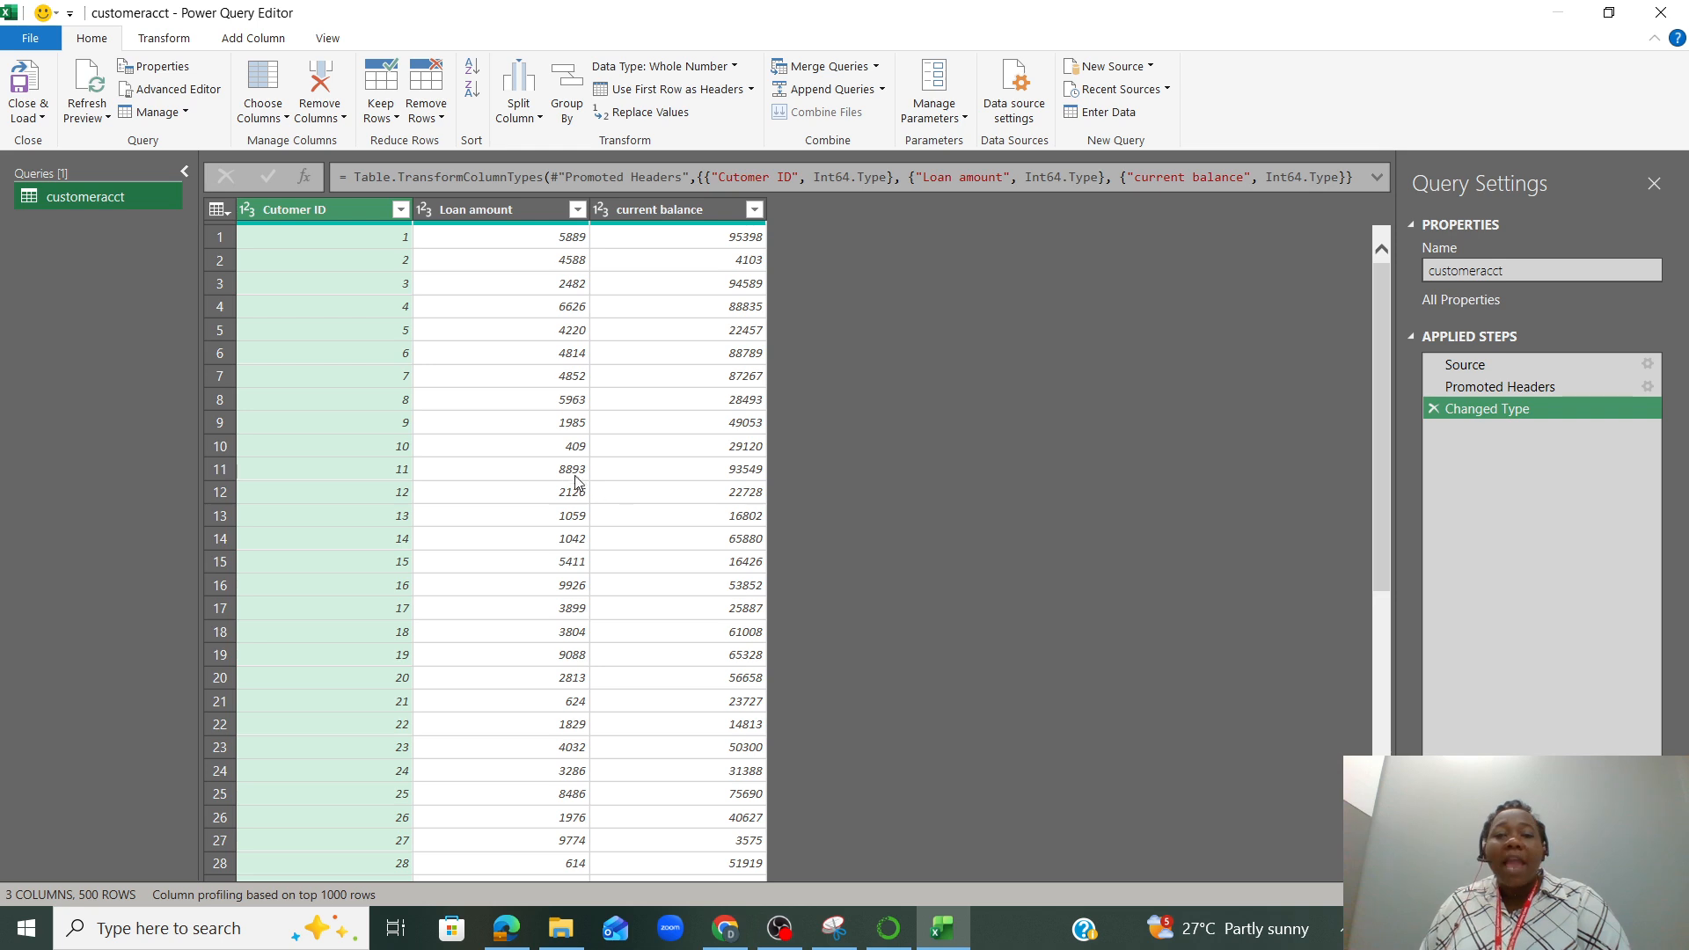
# Add the JSON file customerdata.json from the Downloads folder as a new source query
pyautogui.click(1145, 70)
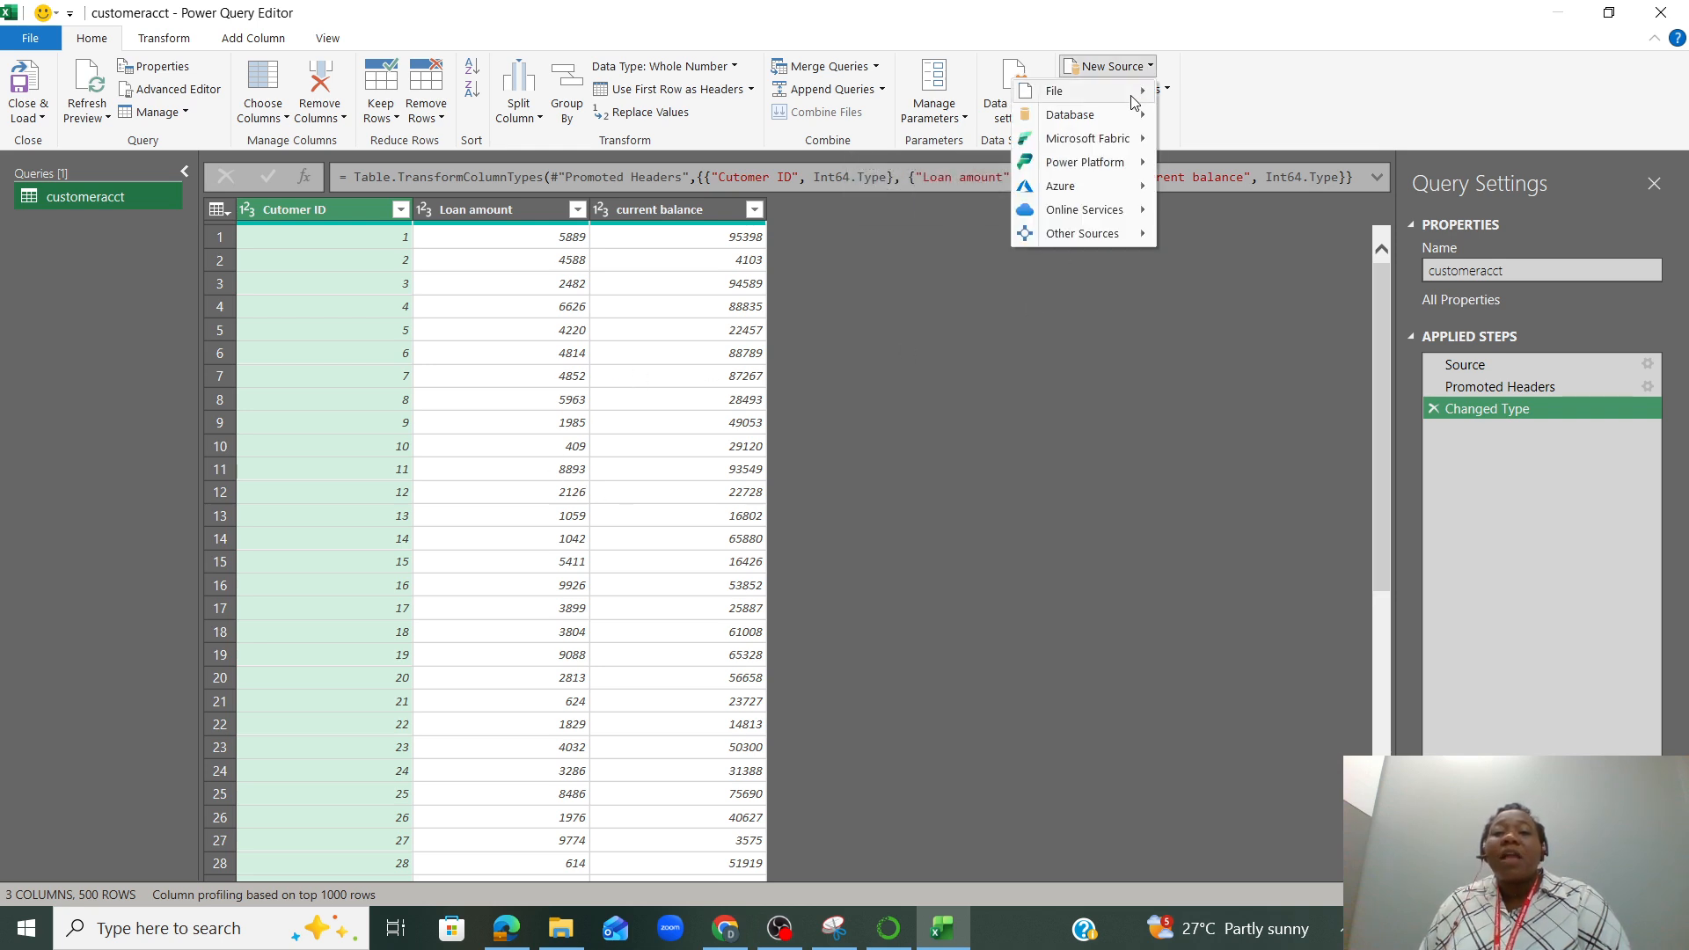
pyautogui.moveTo(1132, 97)
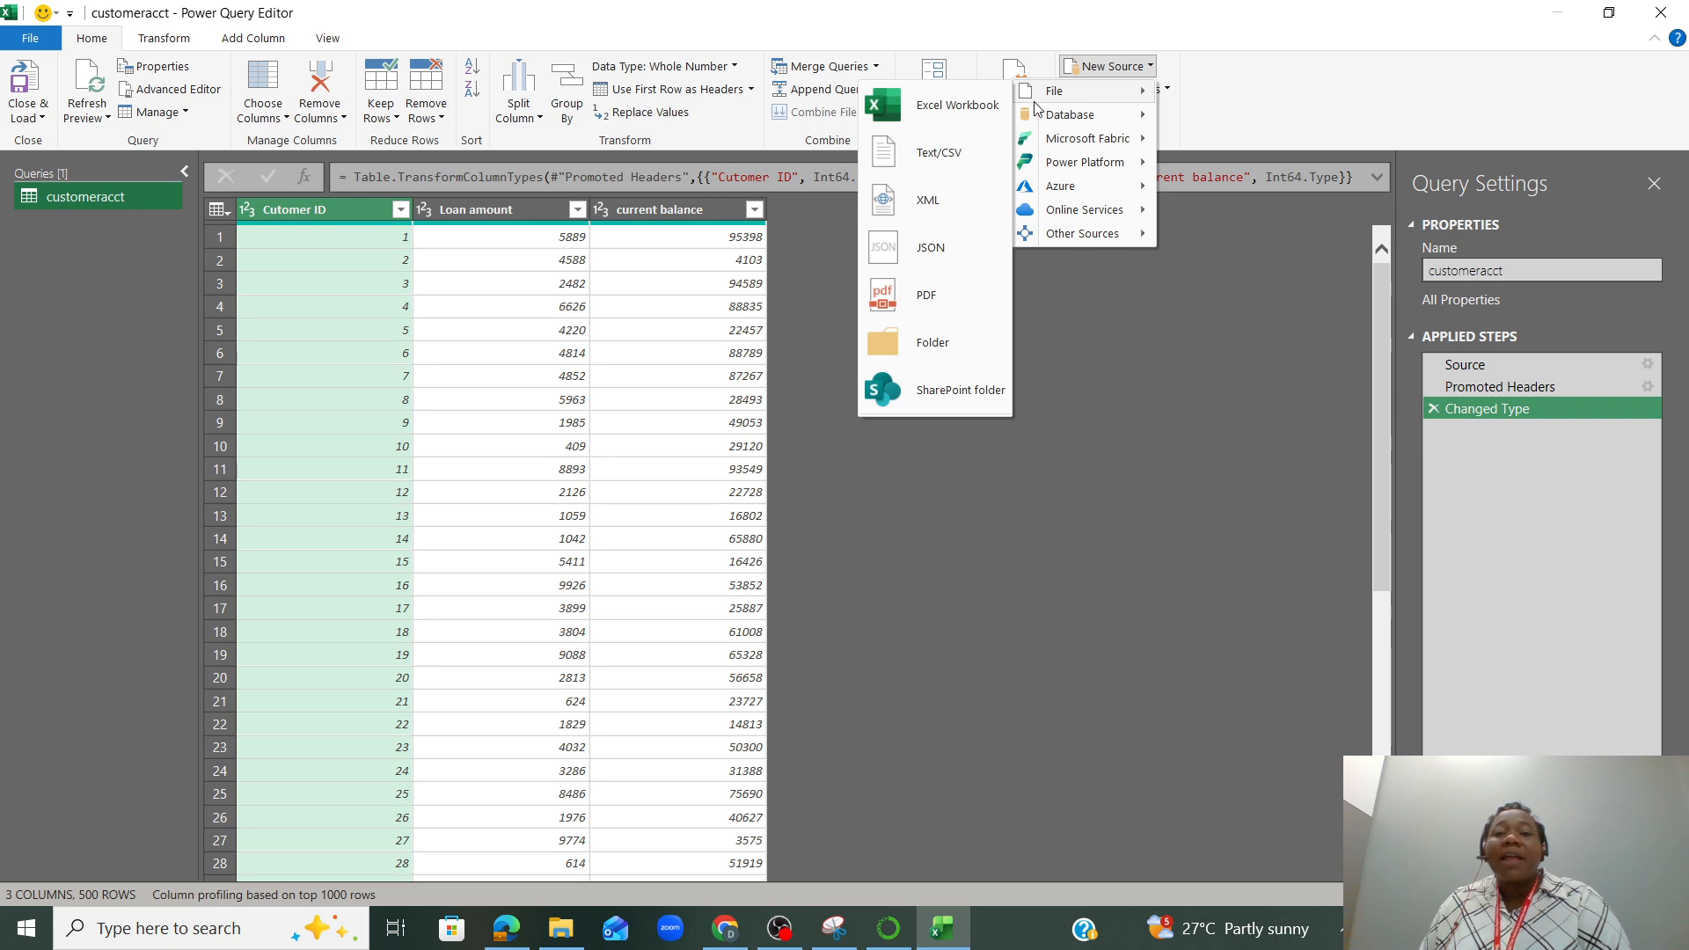
pyautogui.click(954, 264)
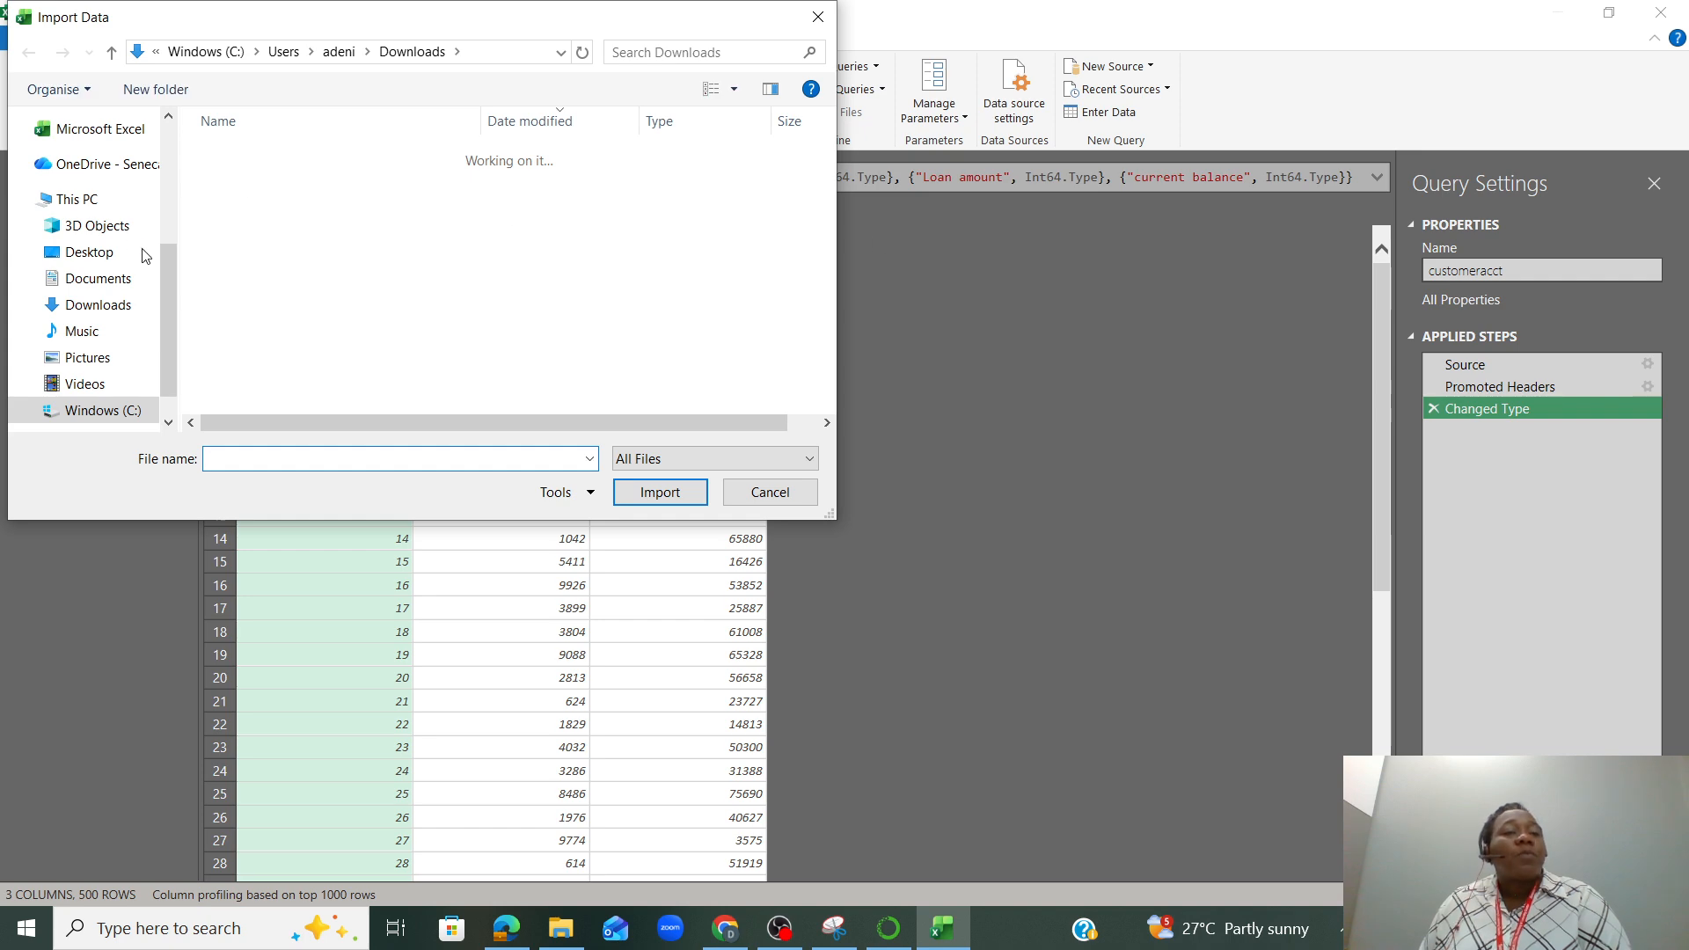
pyautogui.moveTo(171, 259); pyautogui.dragTo(178, 149)
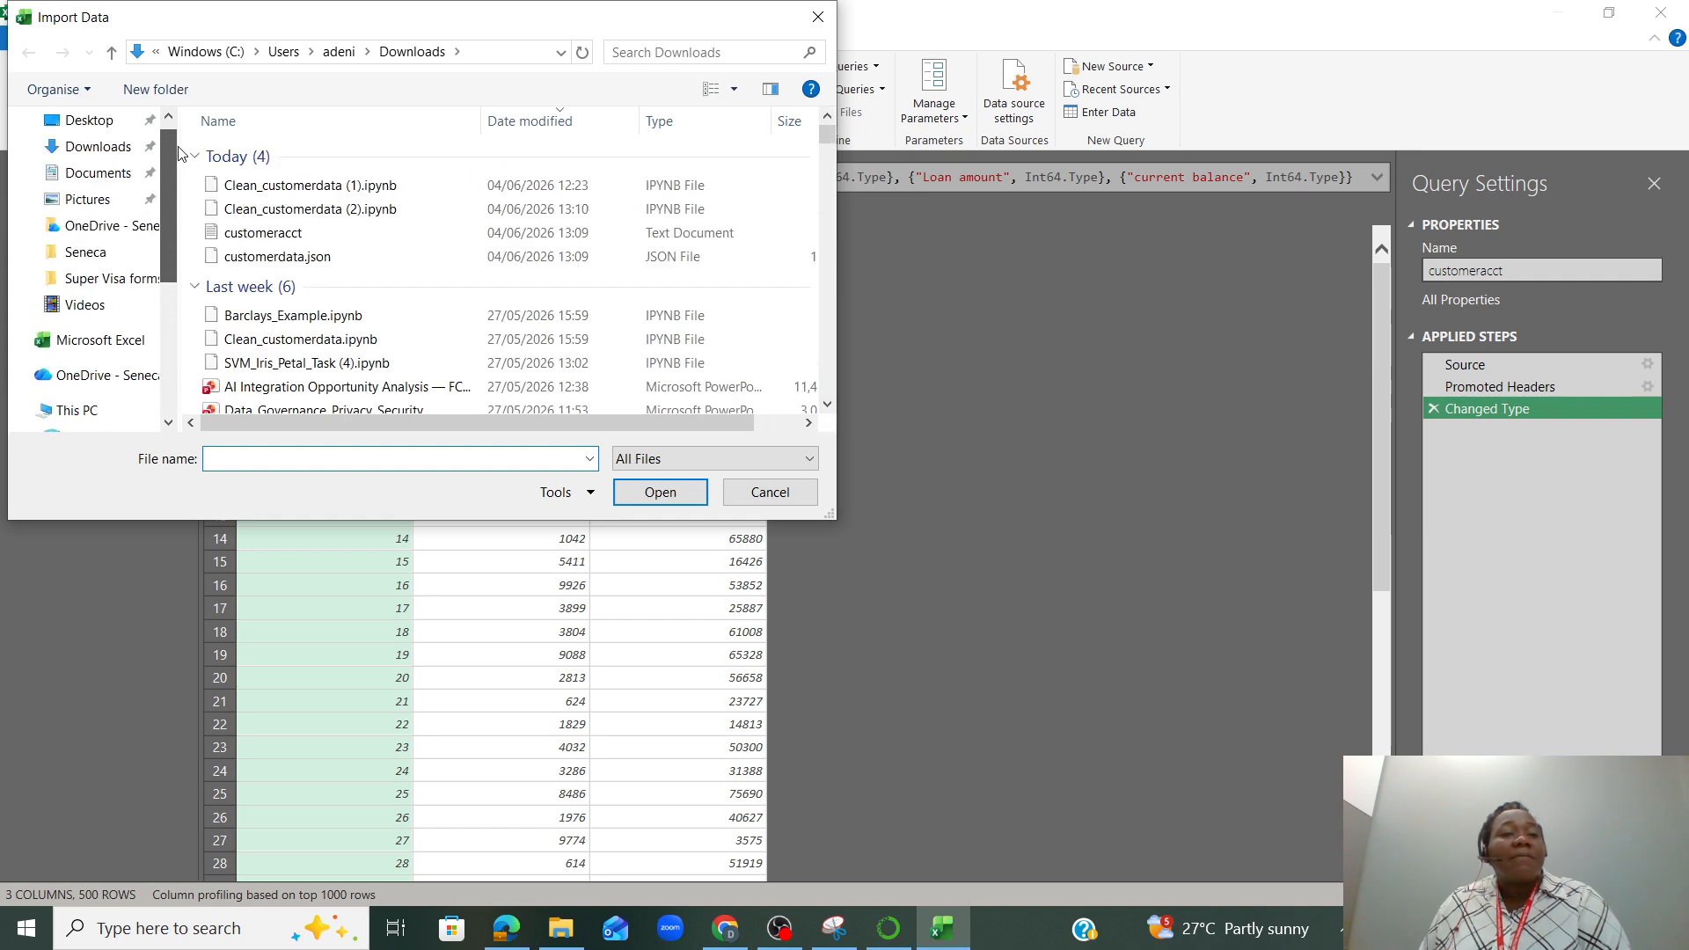
pyautogui.click(335, 262)
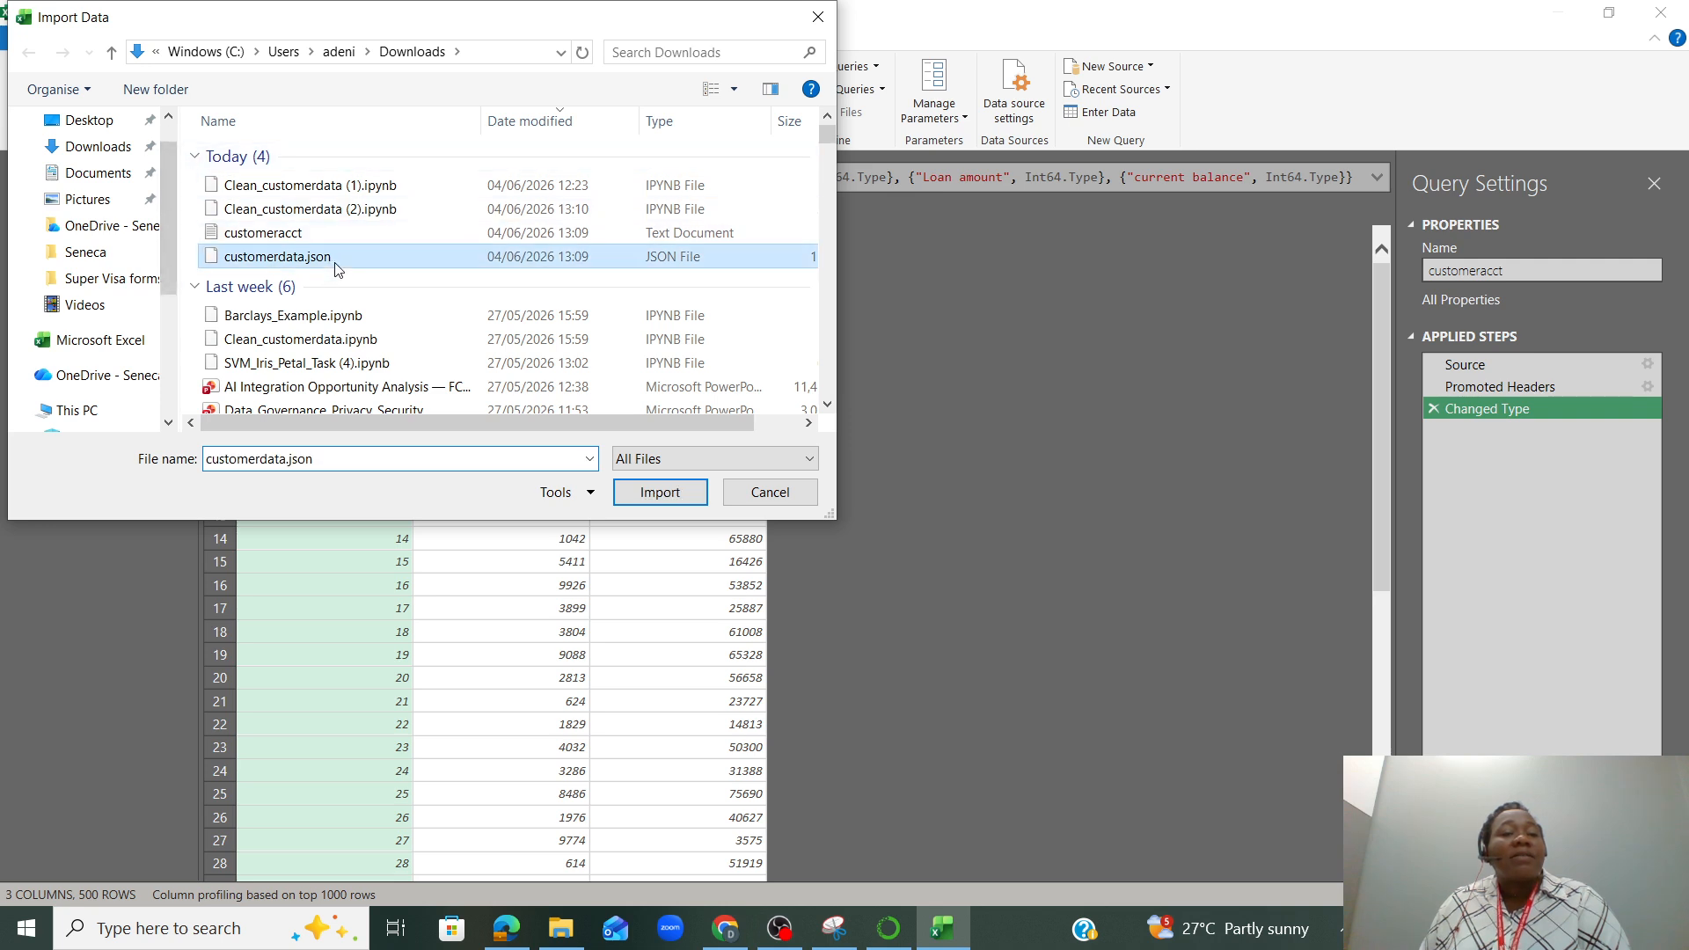
pyautogui.click(661, 497)
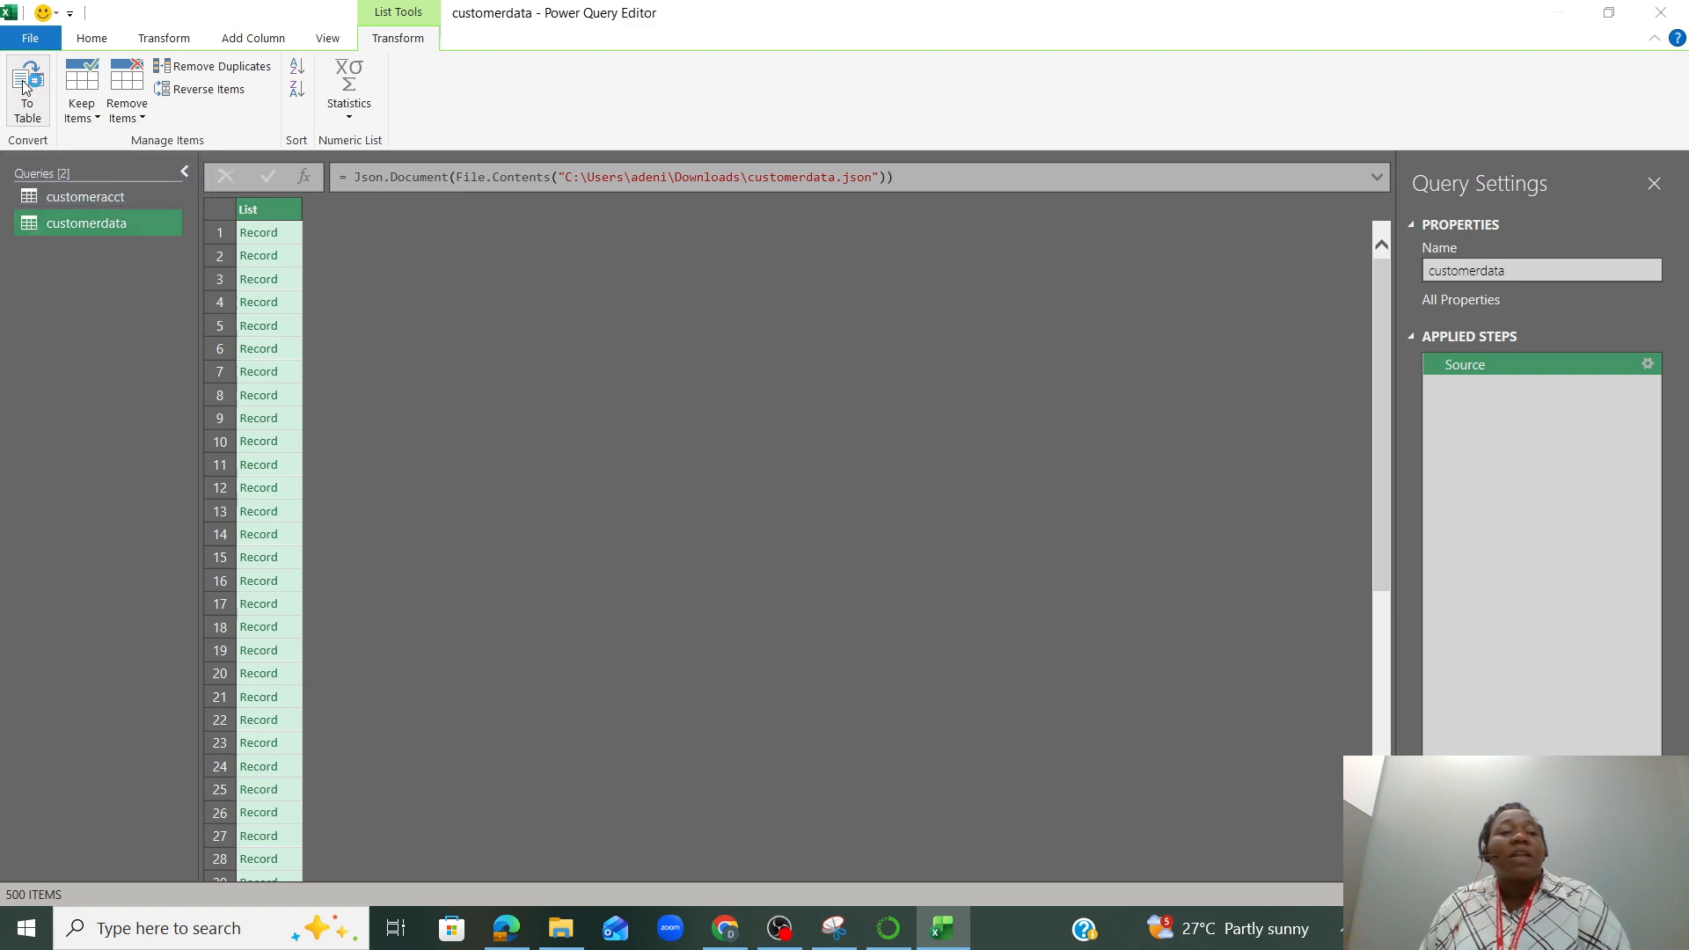
# Convert the customerdata record list to a table and expand Column1 without the First Name, Last Name and Phone fields
pyautogui.click(24, 85)
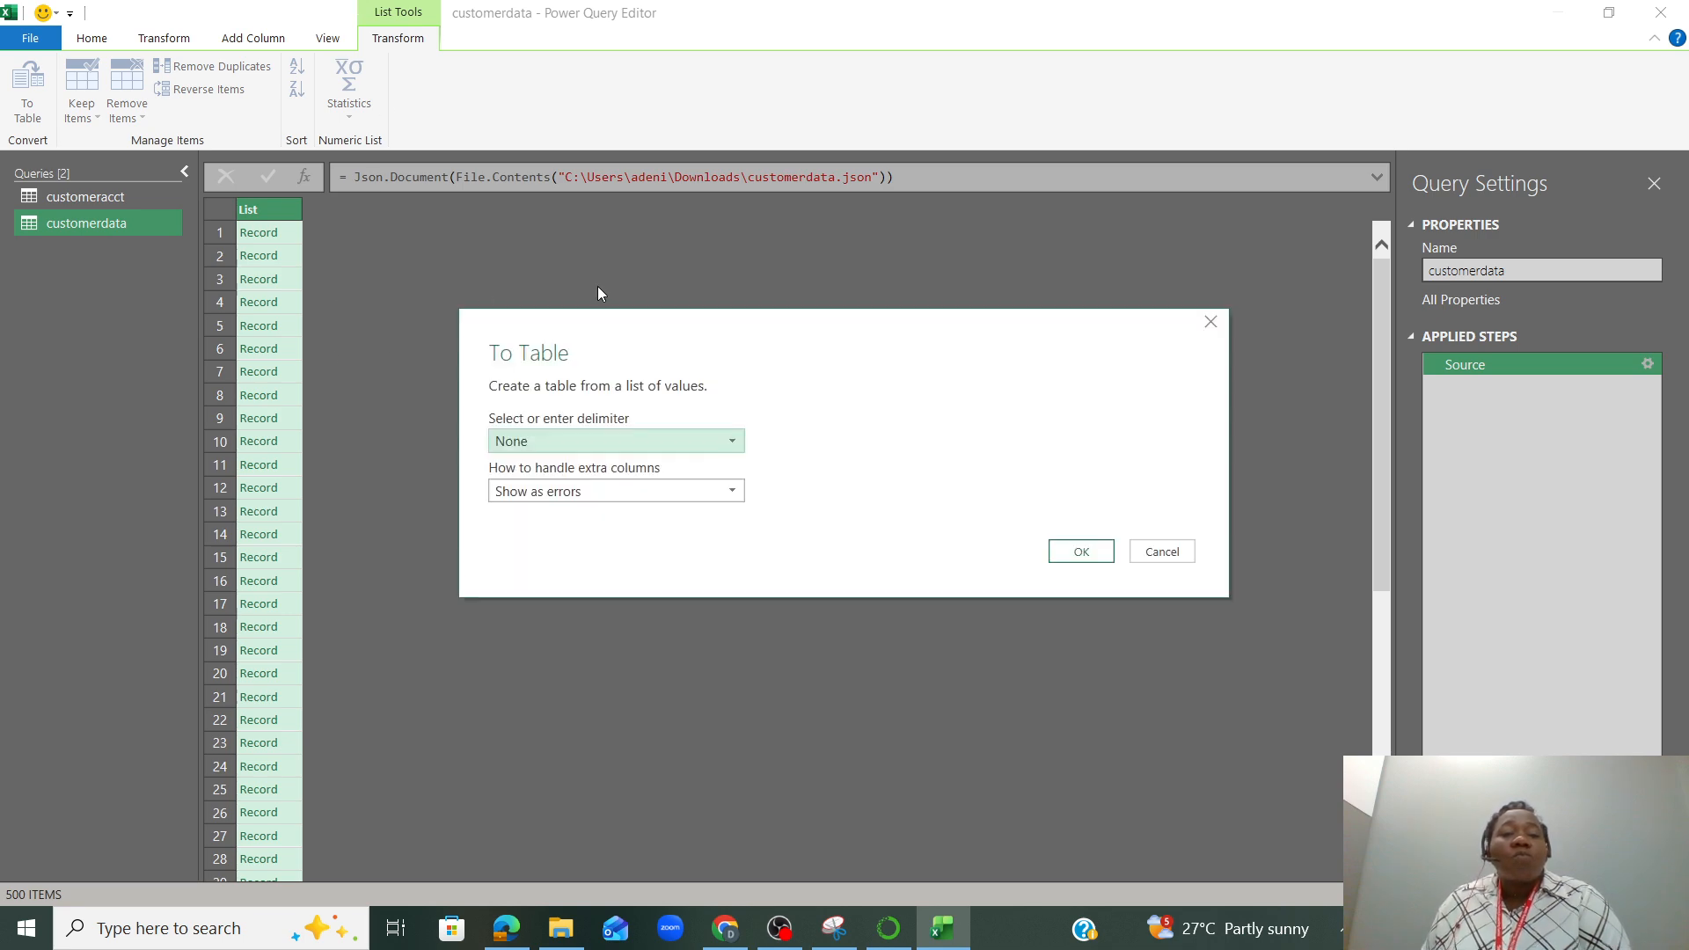
pyautogui.click(1086, 557)
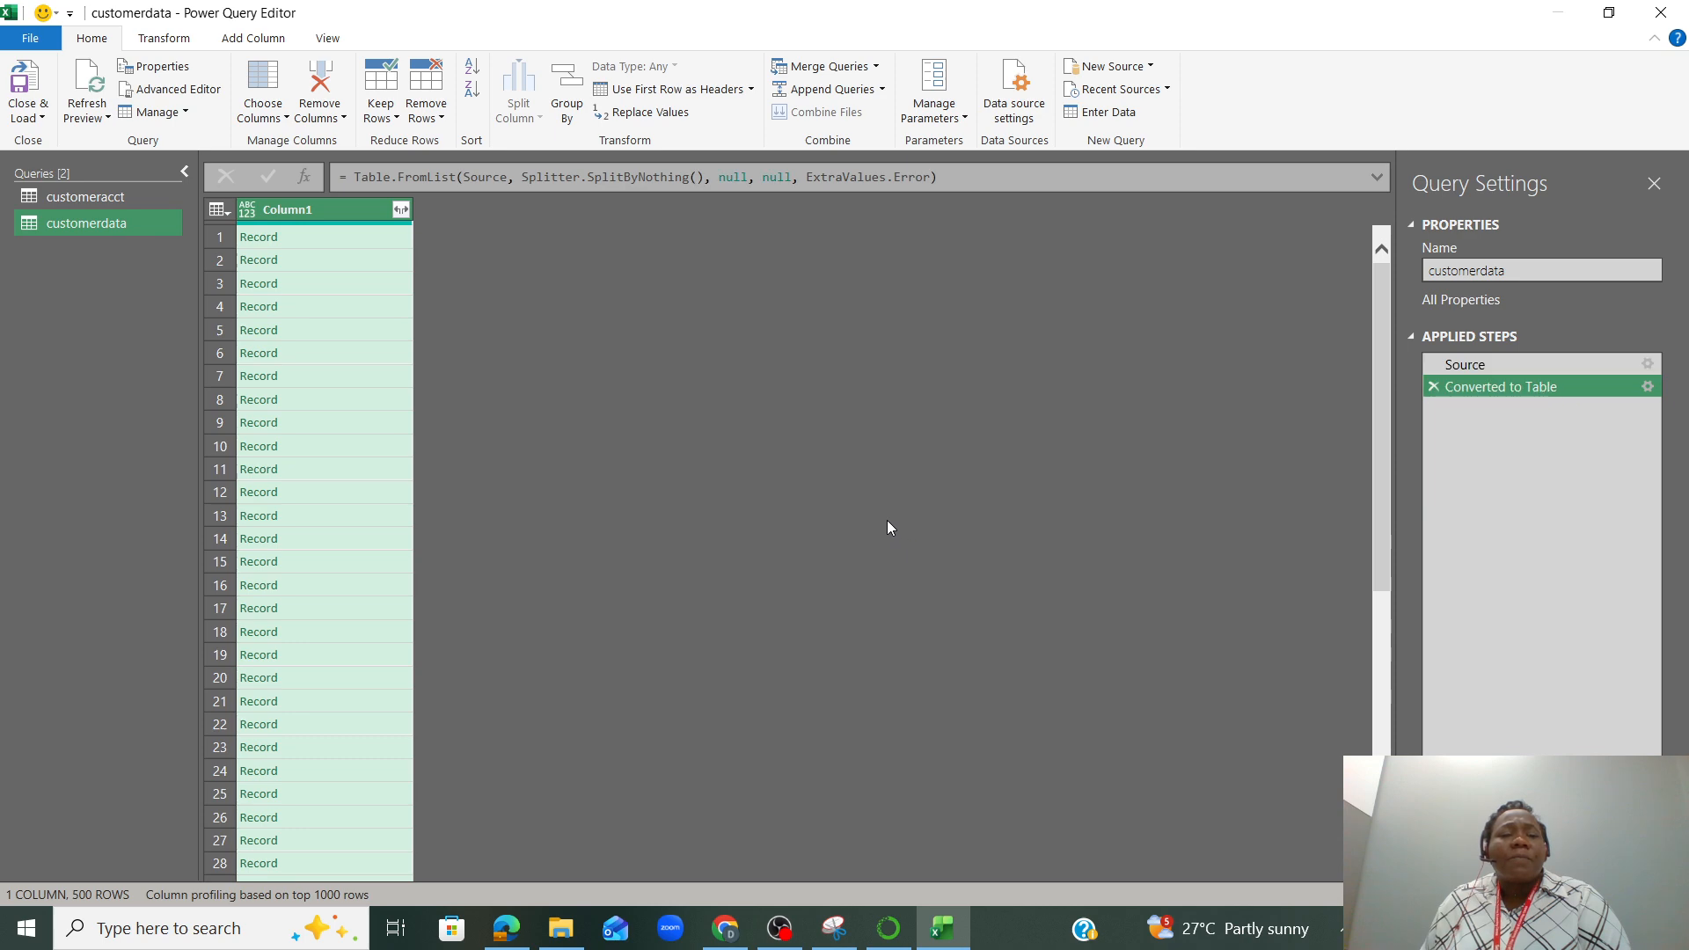
pyautogui.click(401, 209)
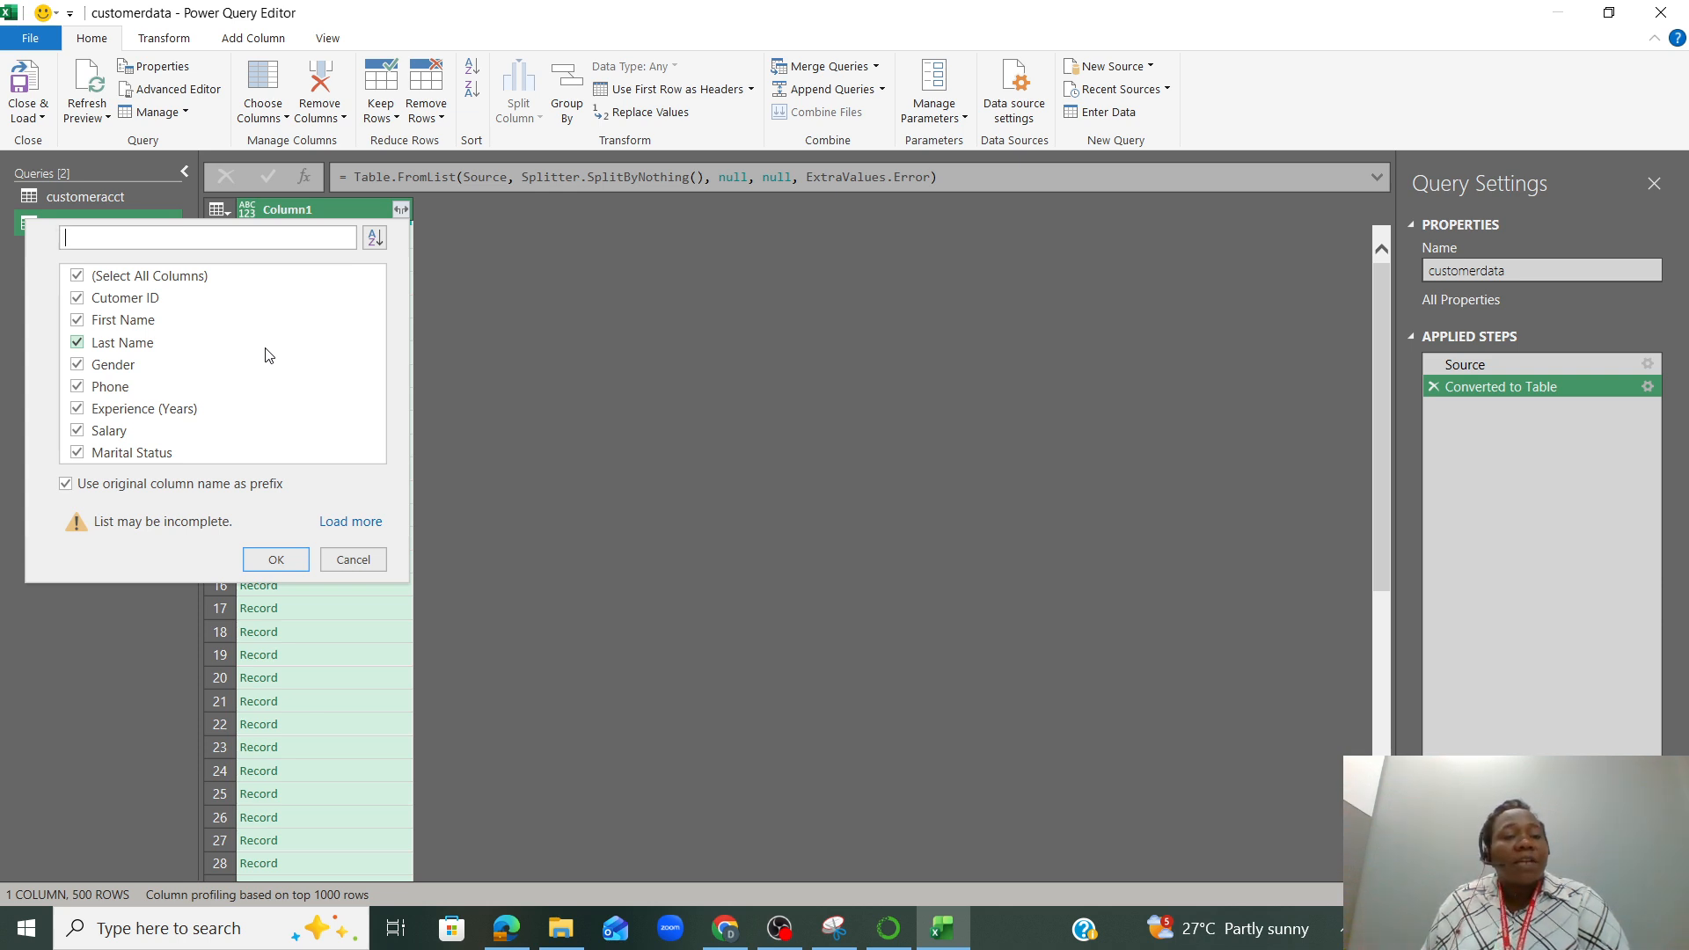
pyautogui.click(78, 321)
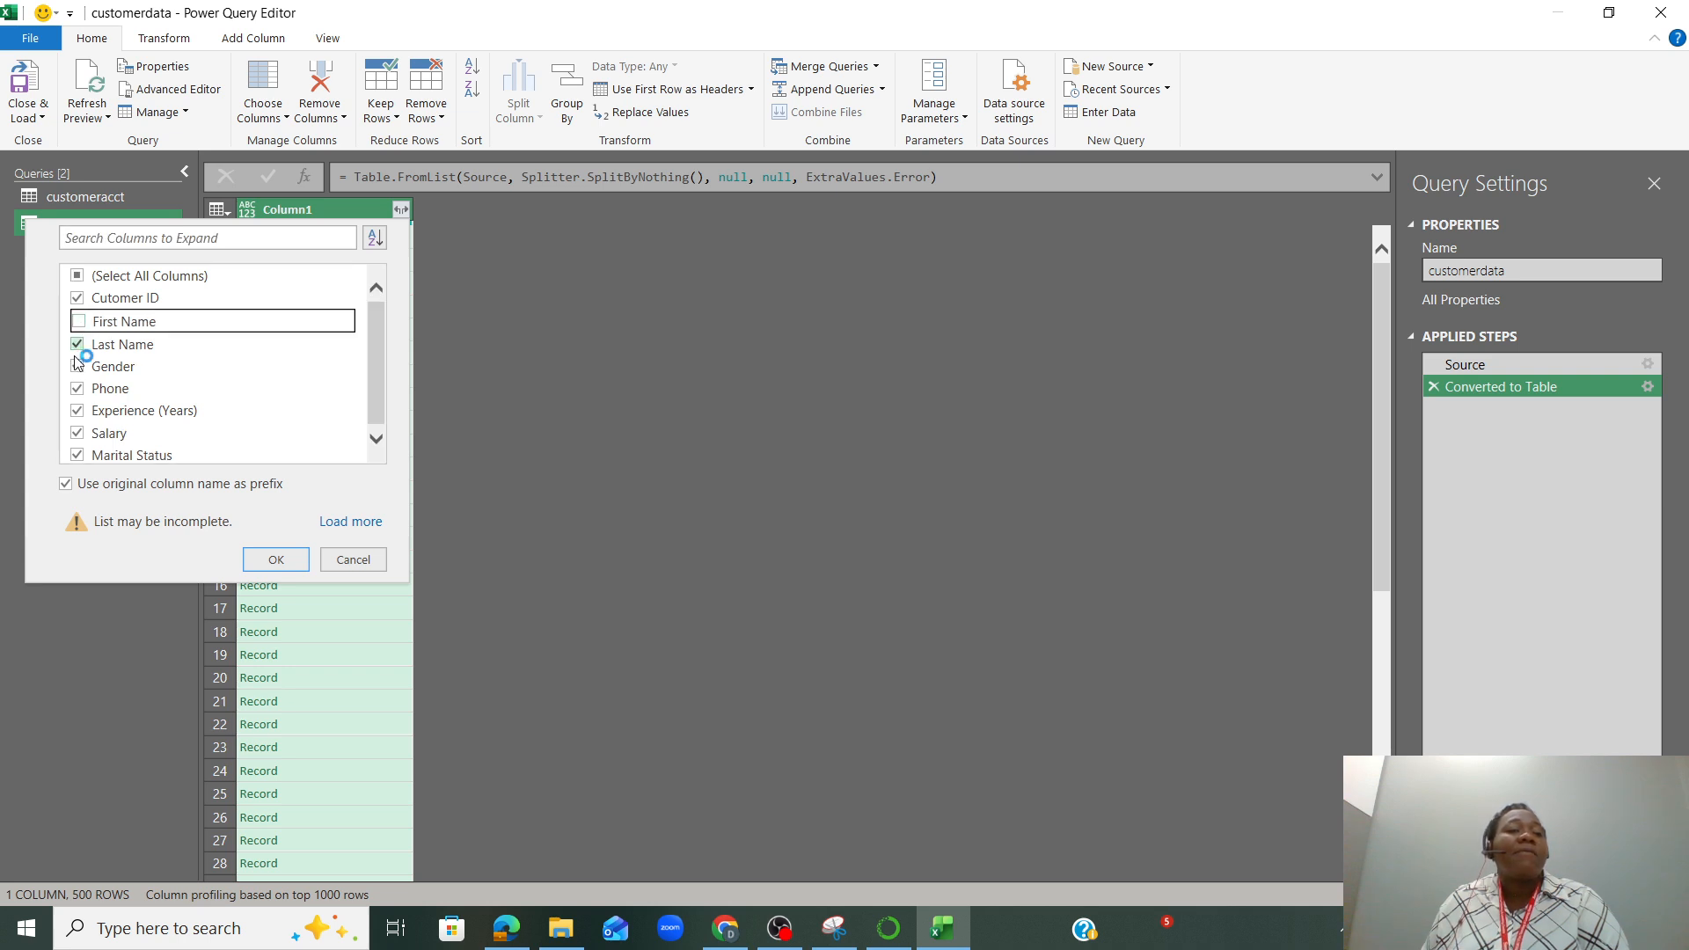
pyautogui.click(77, 352)
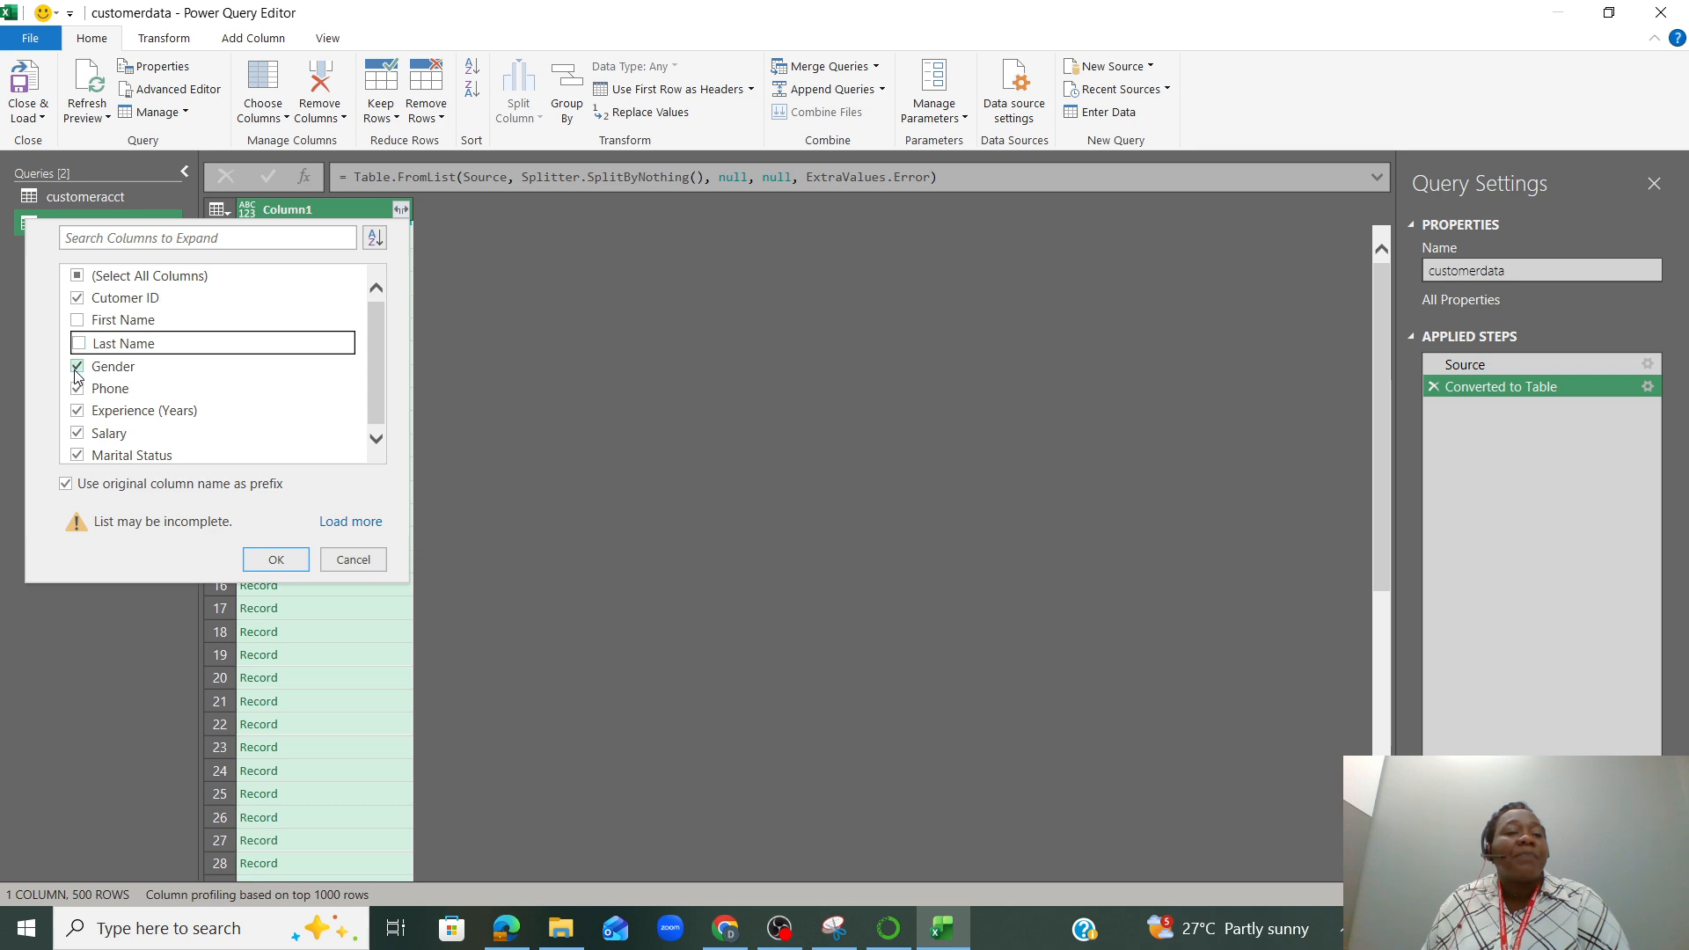
pyautogui.click(76, 389)
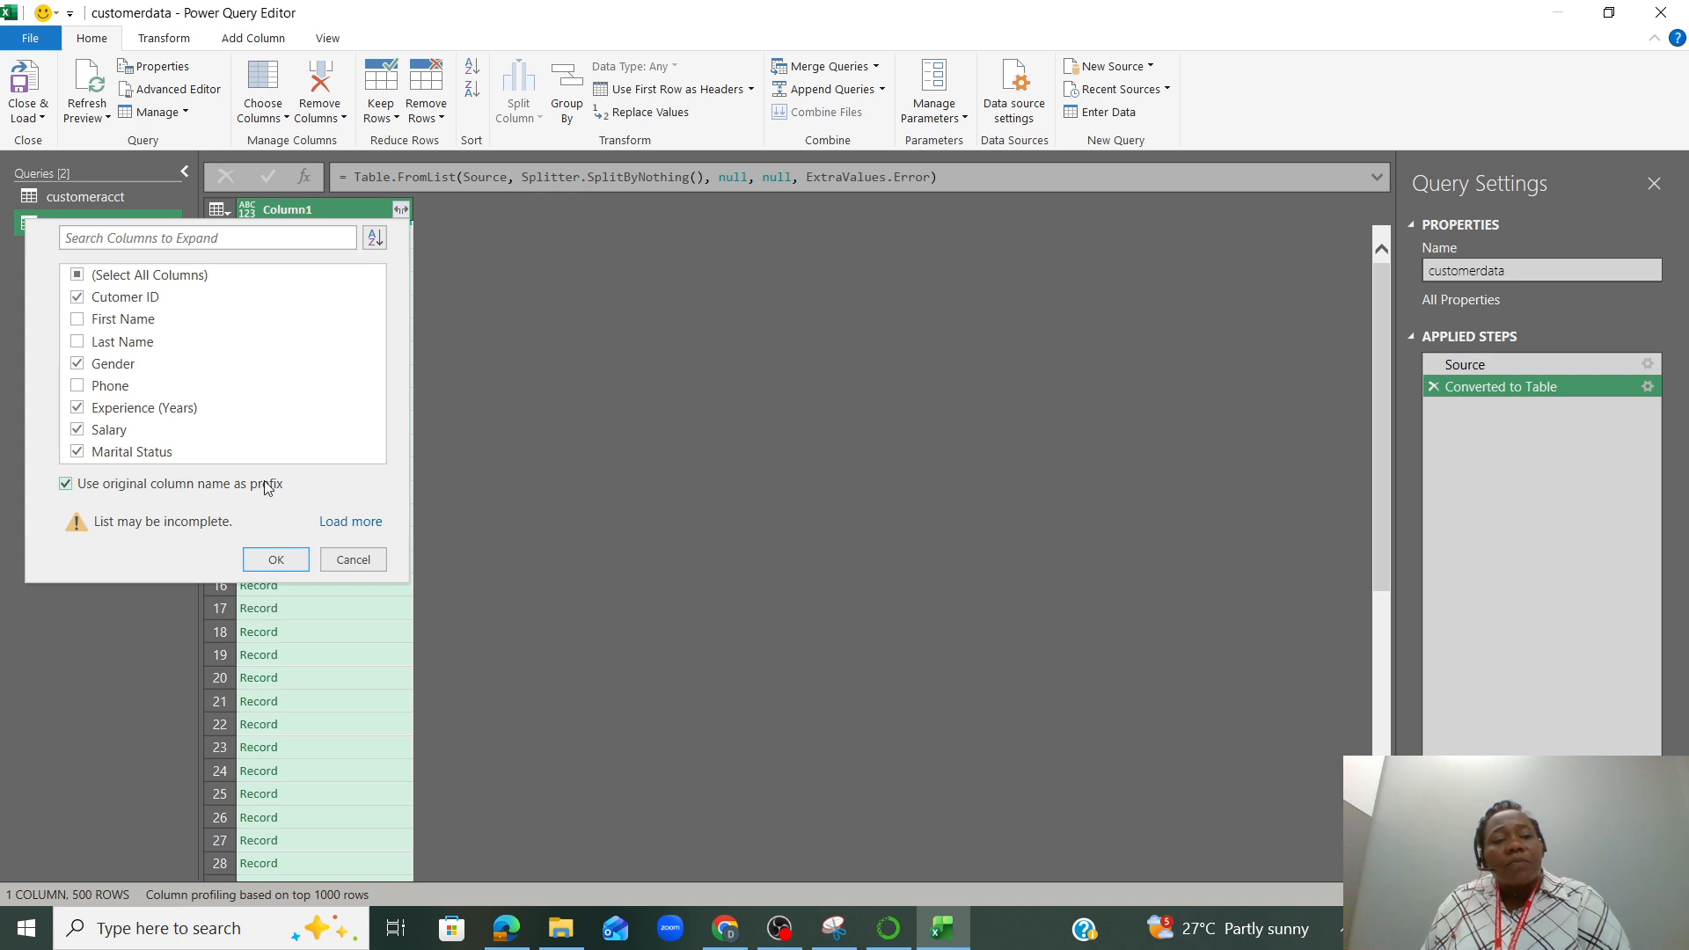
pyautogui.click(263, 560)
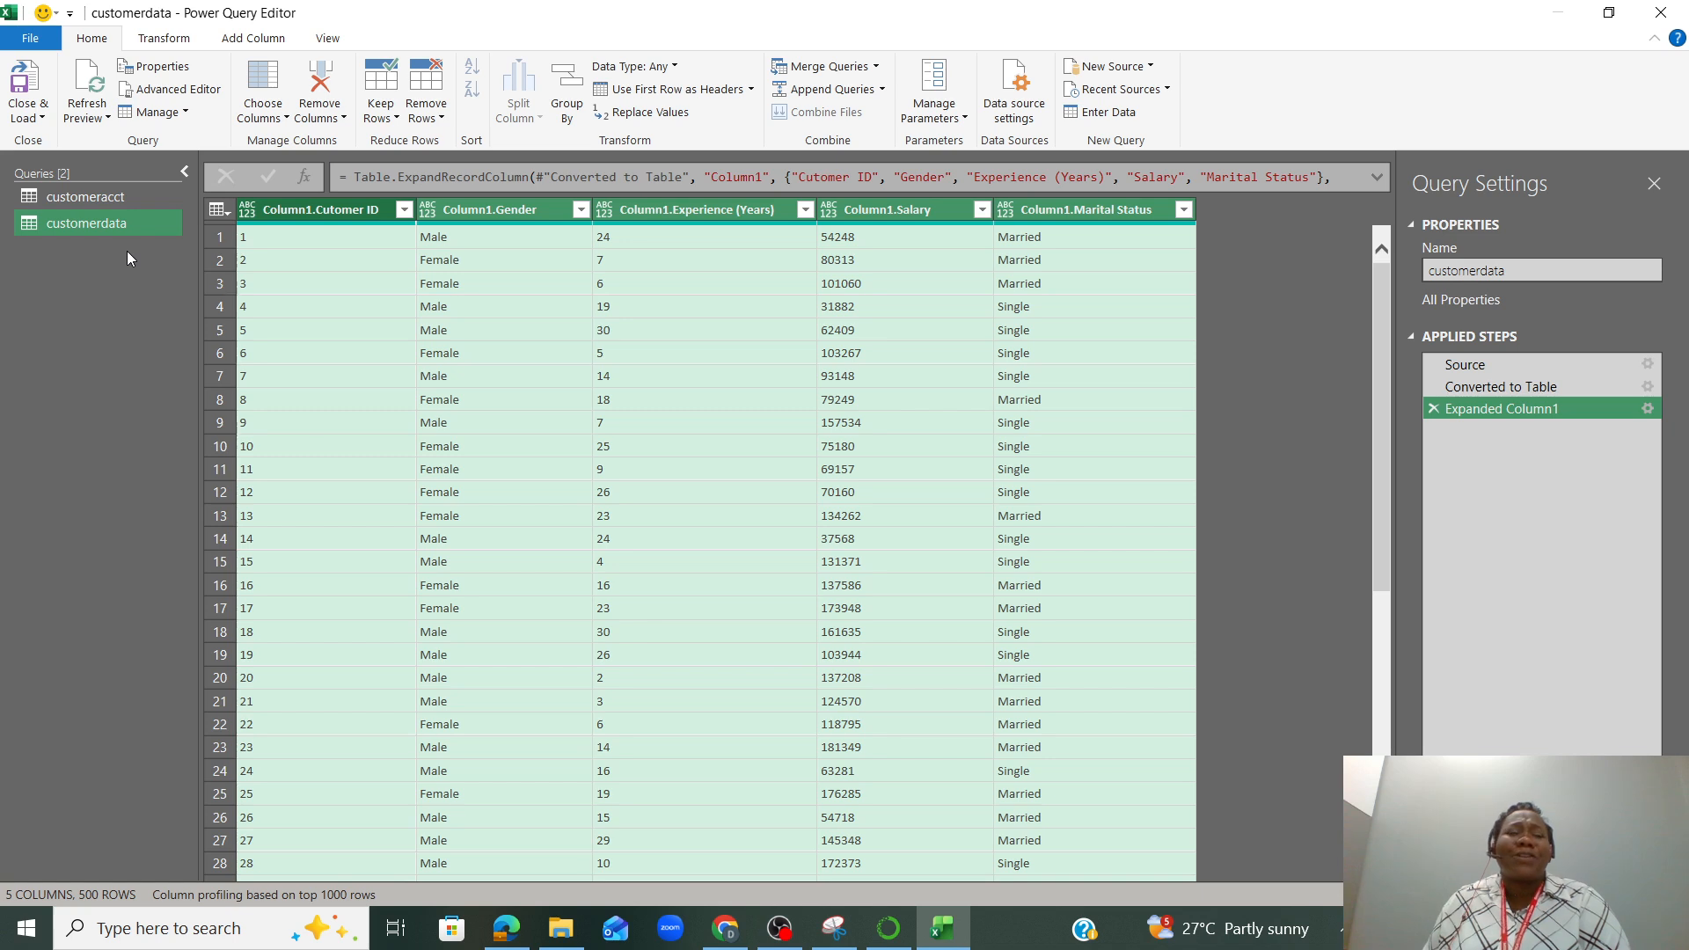
# Change the Loan amount column of the customeracct query to the Currency type, replacing the current conversion
pyautogui.click(117, 198)
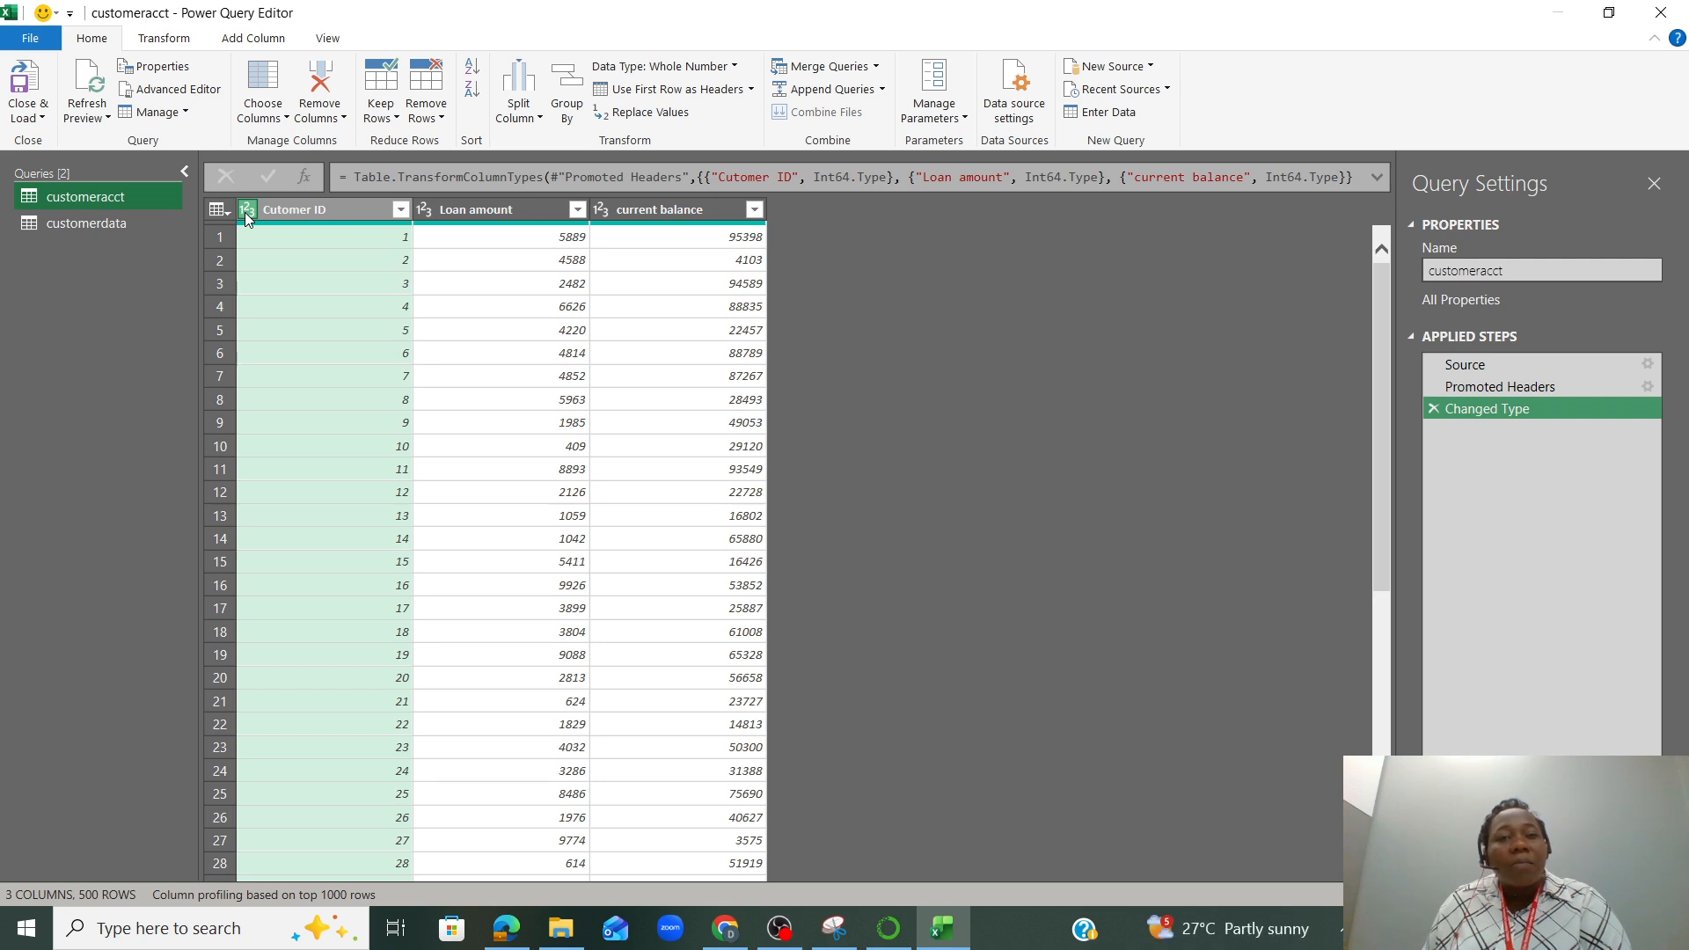
pyautogui.click(323, 208)
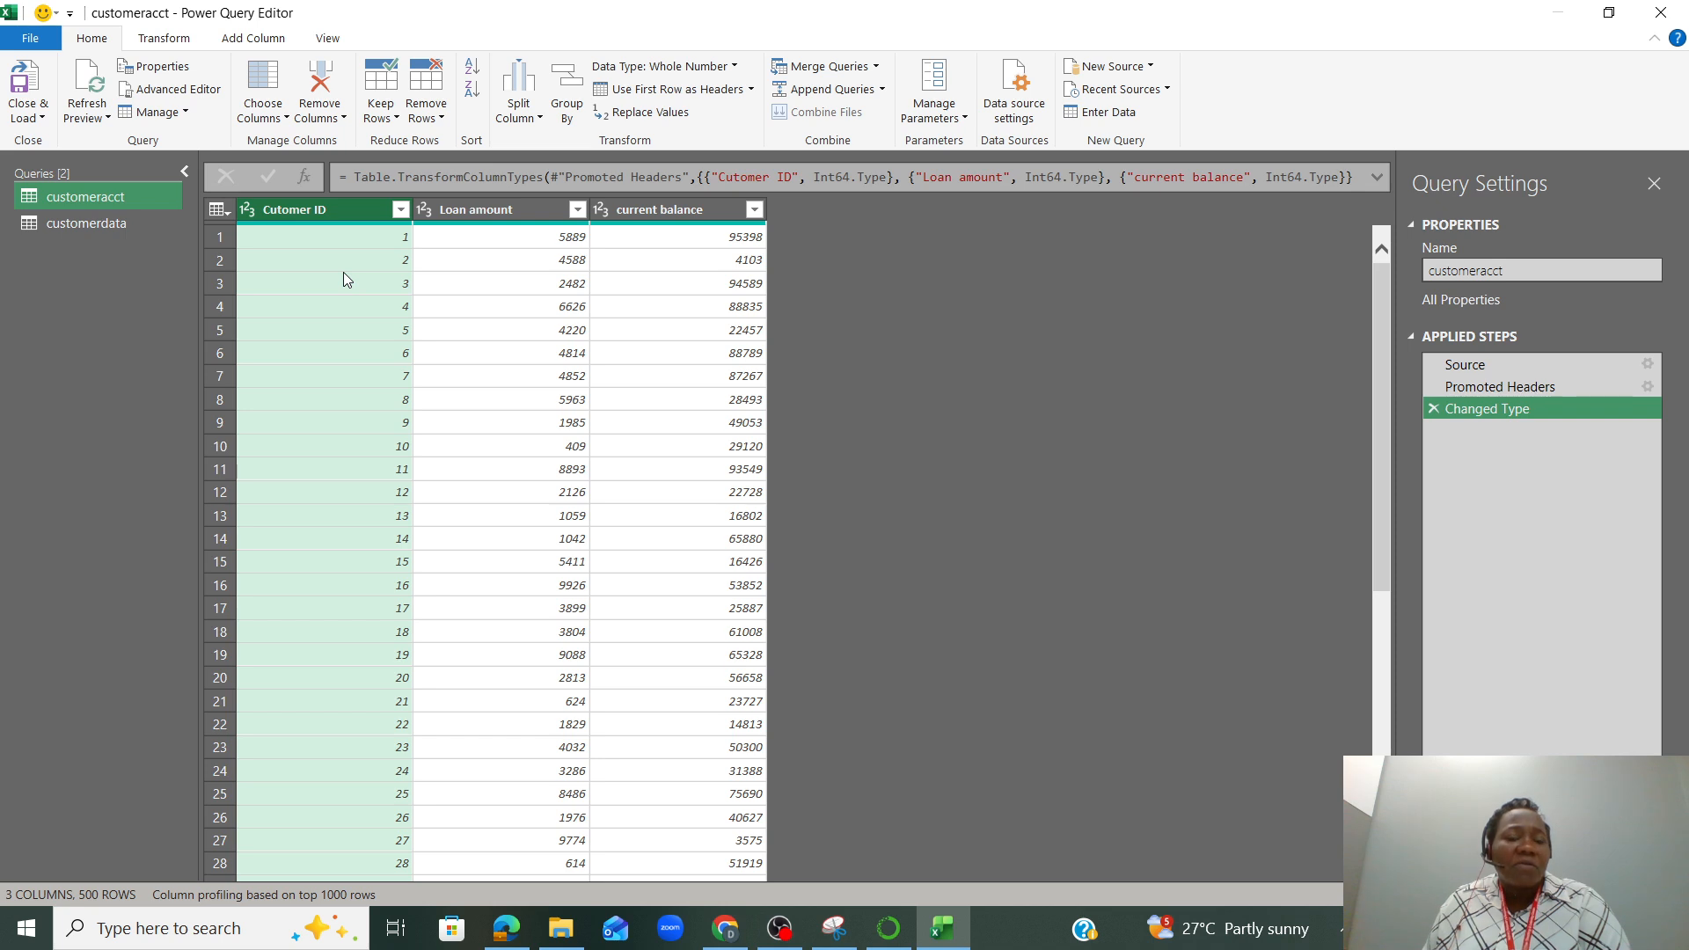
pyautogui.click(477, 214)
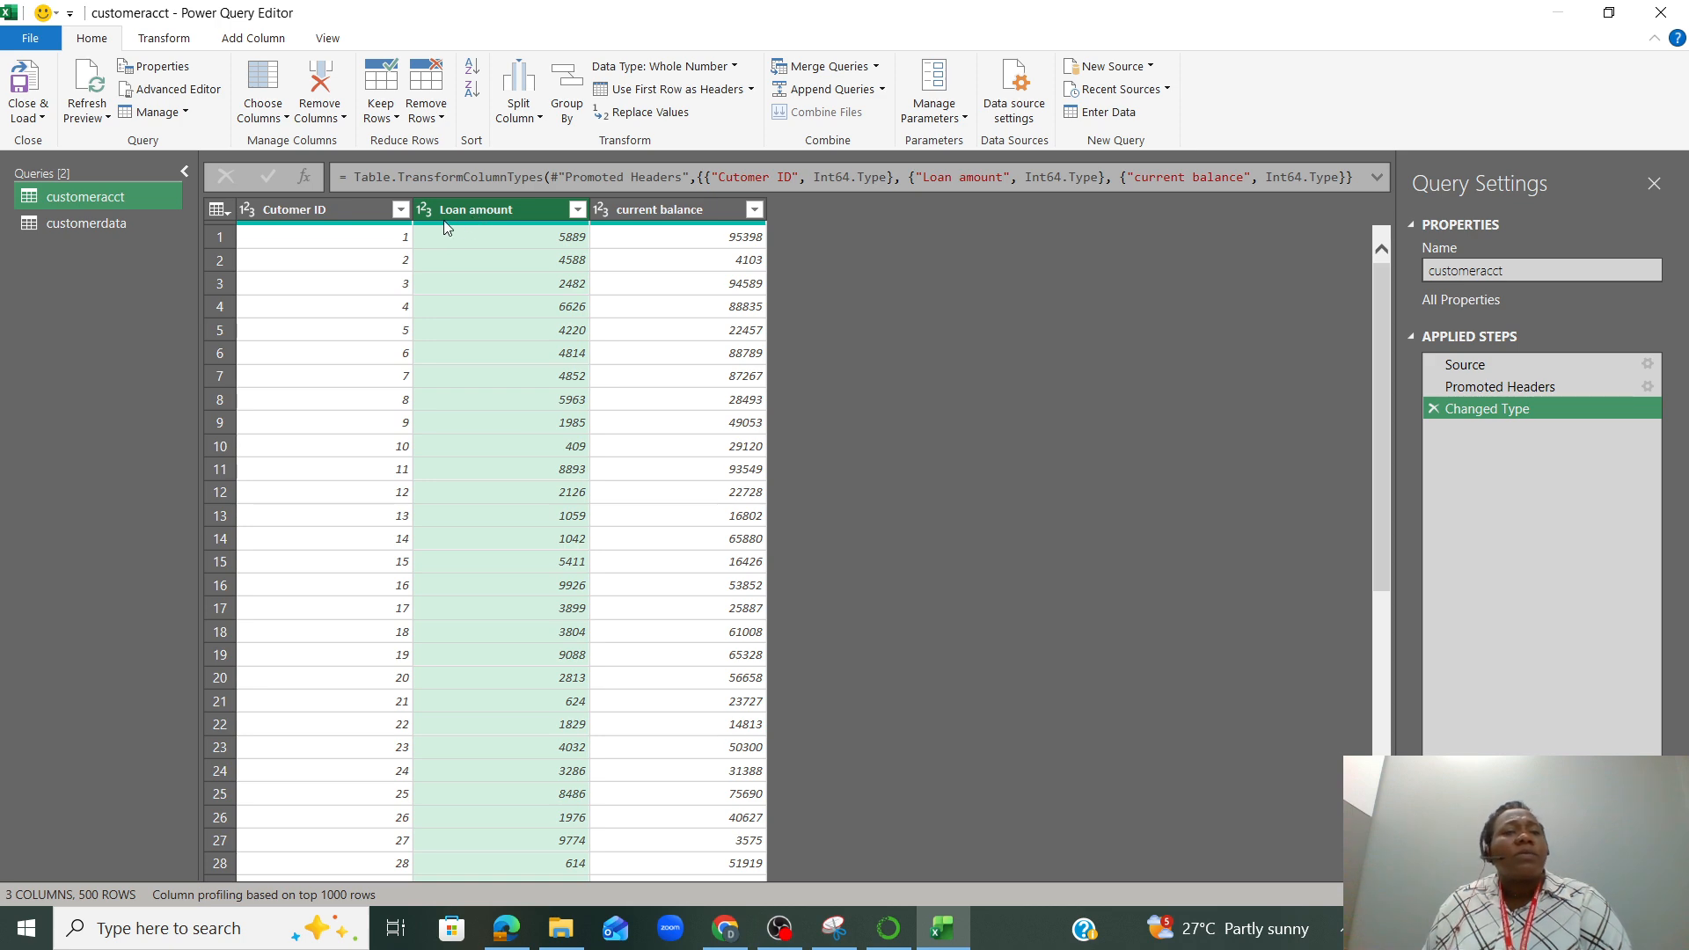
pyautogui.moveTo(443, 222)
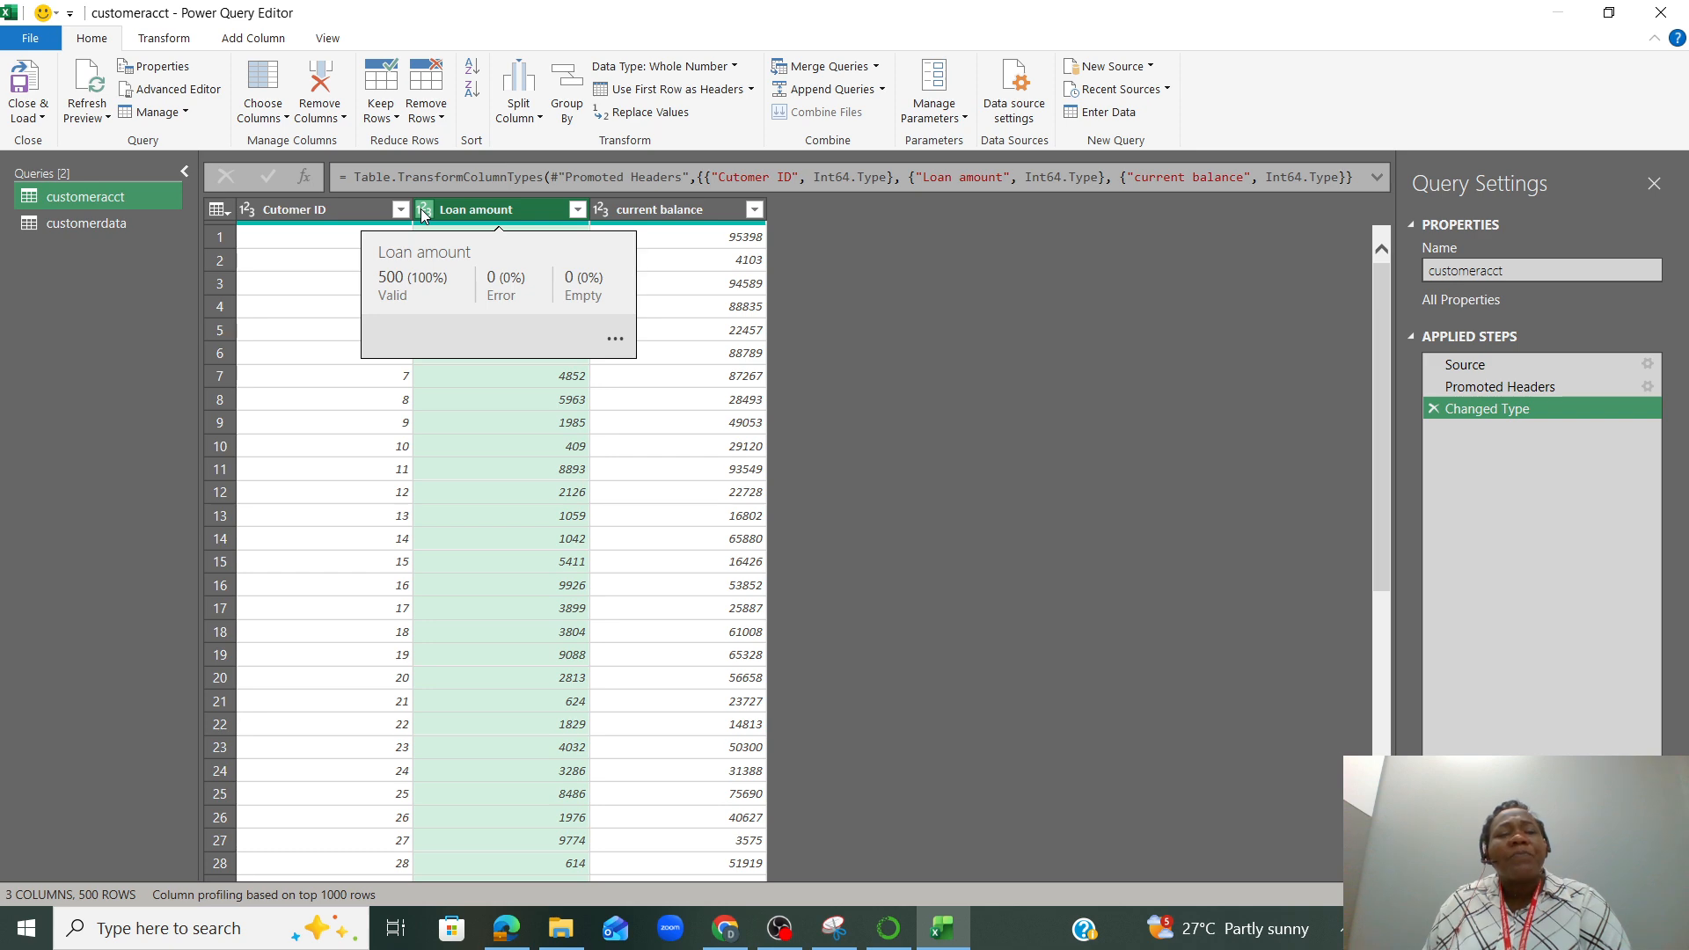
pyautogui.click(424, 212)
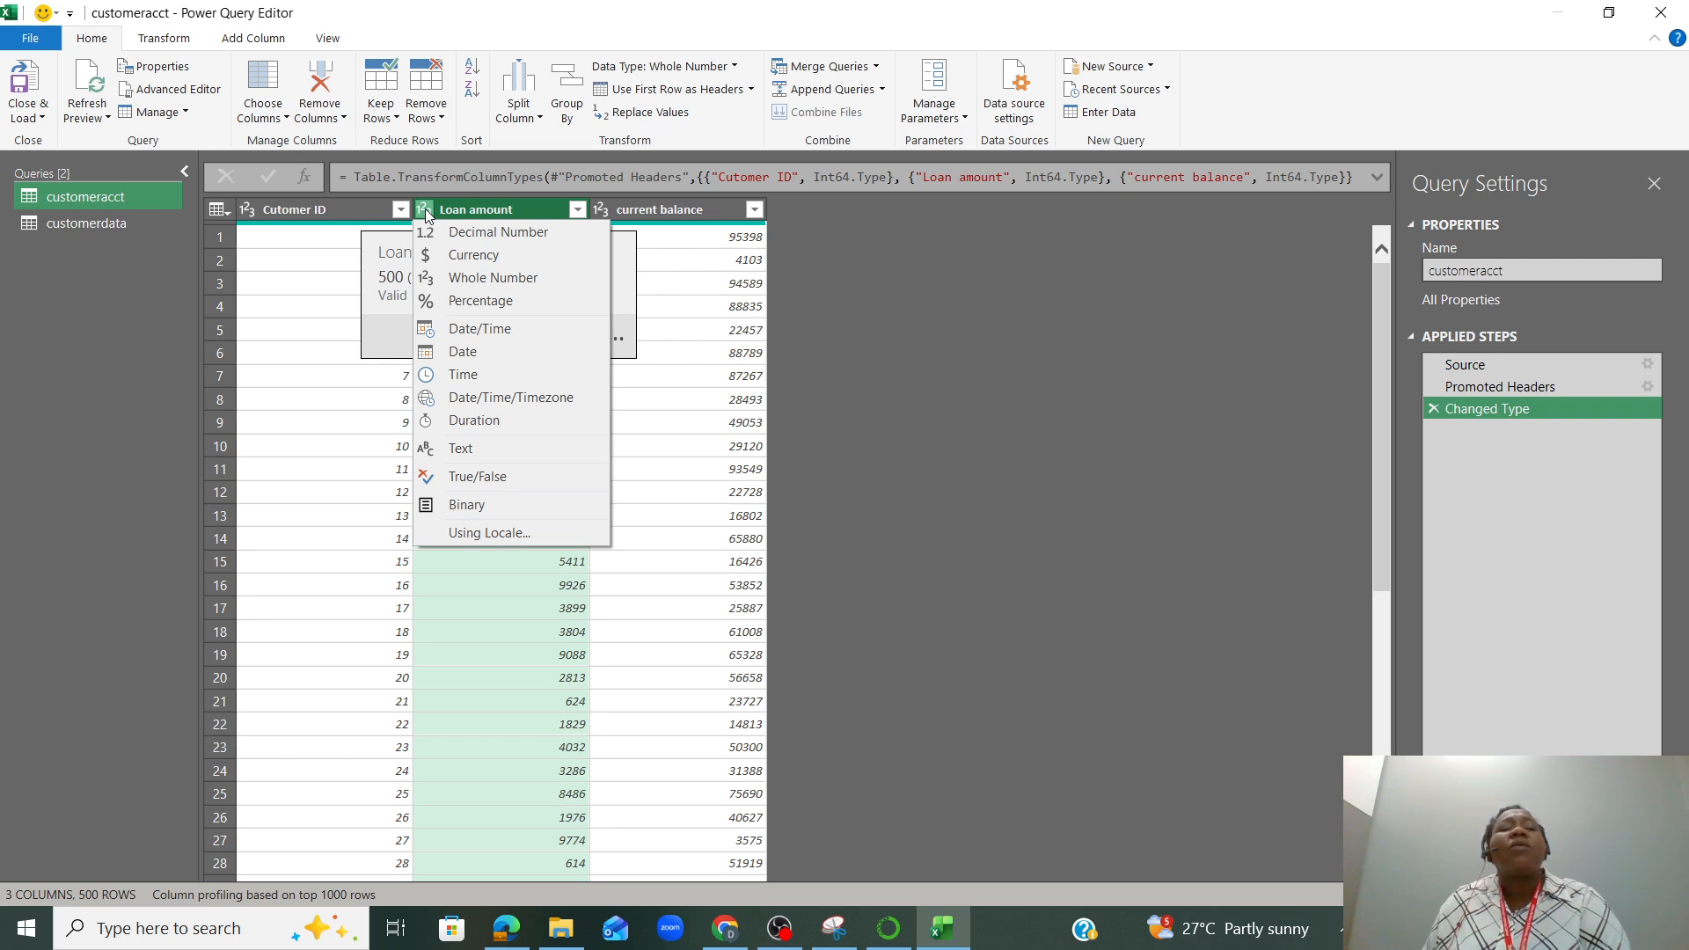
pyautogui.click(475, 262)
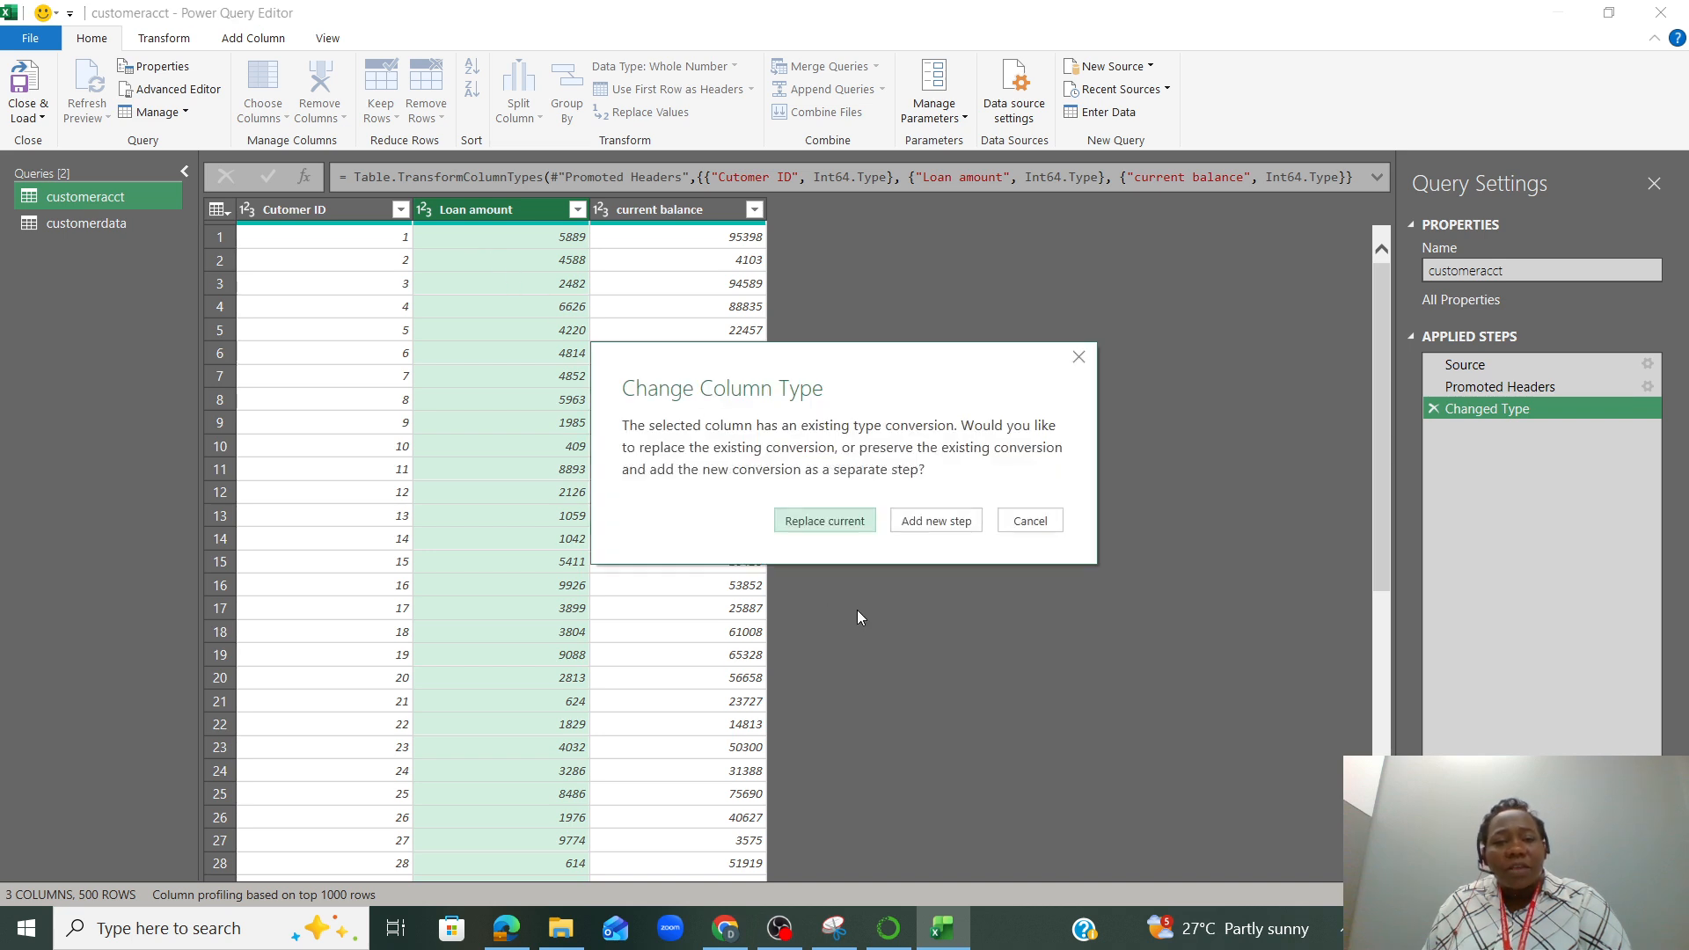
pyautogui.click(835, 520)
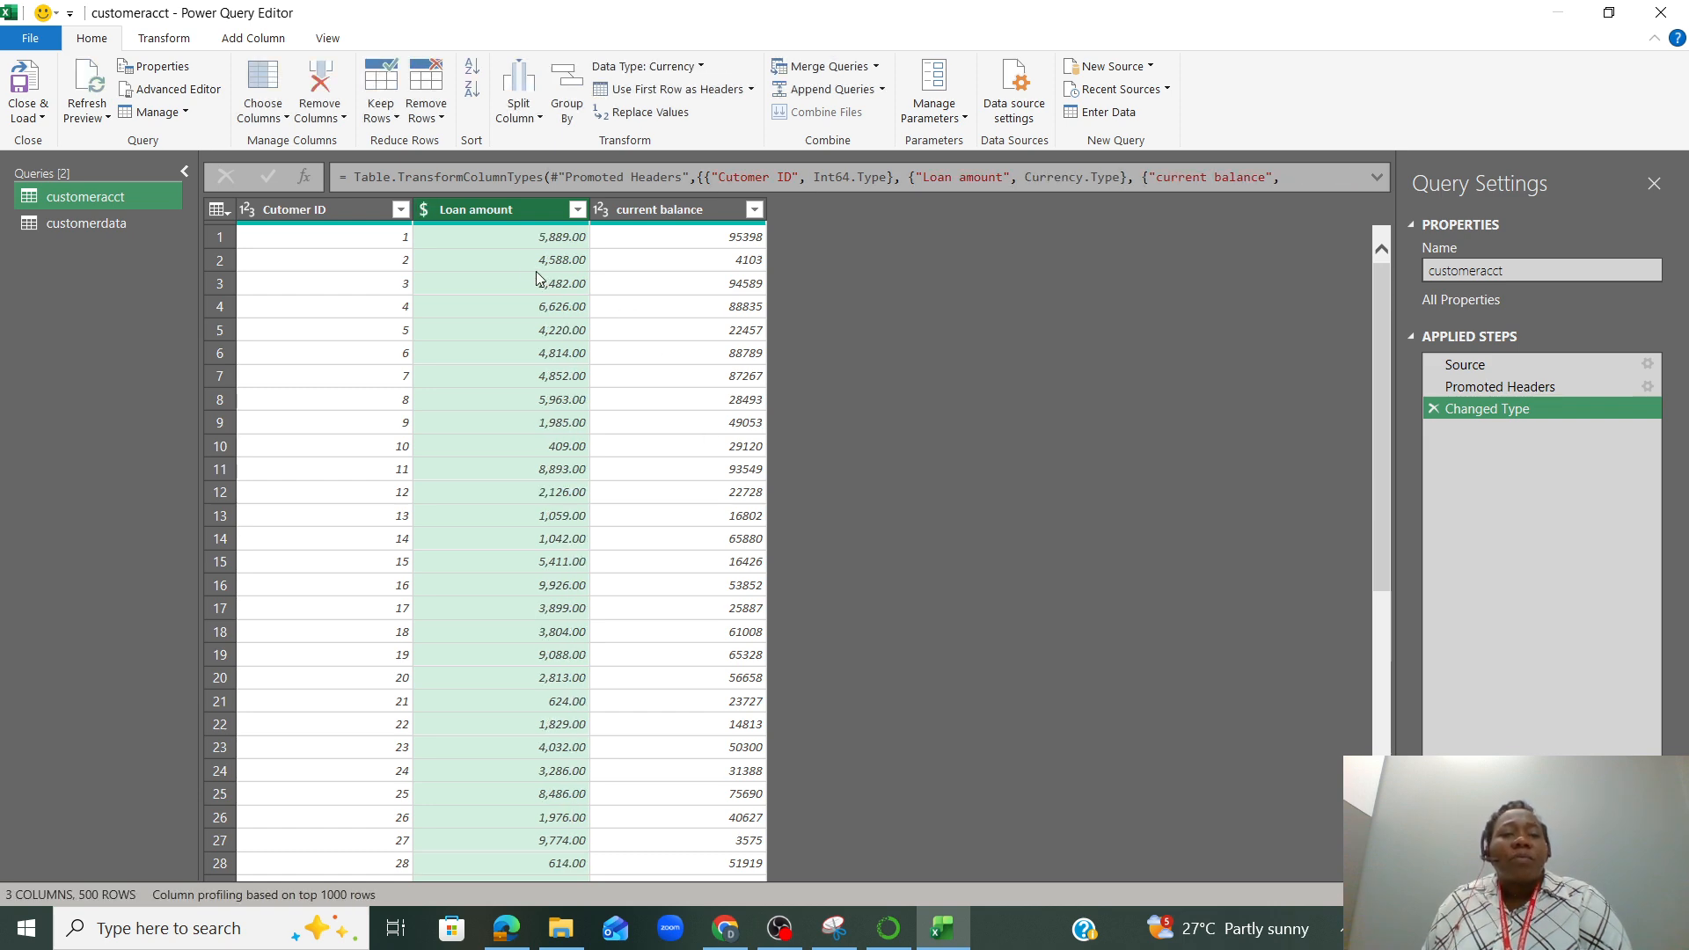
# Change the current balance column to the Currency type, replacing the current conversion
pyautogui.click(604, 218)
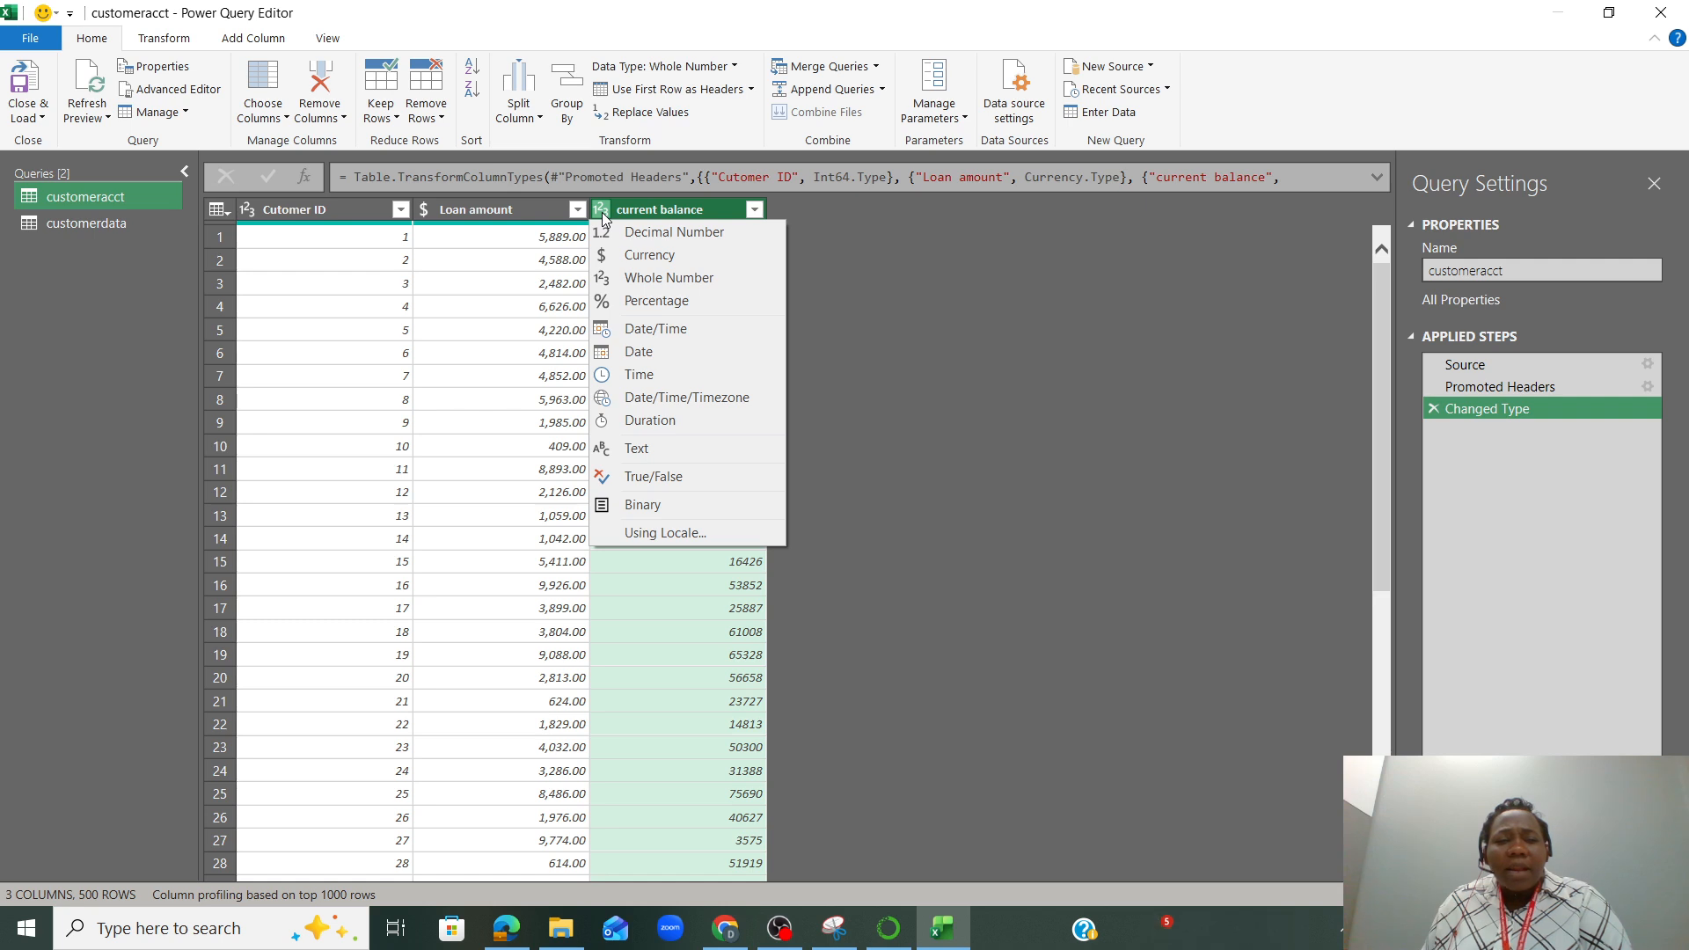
pyautogui.click(652, 263)
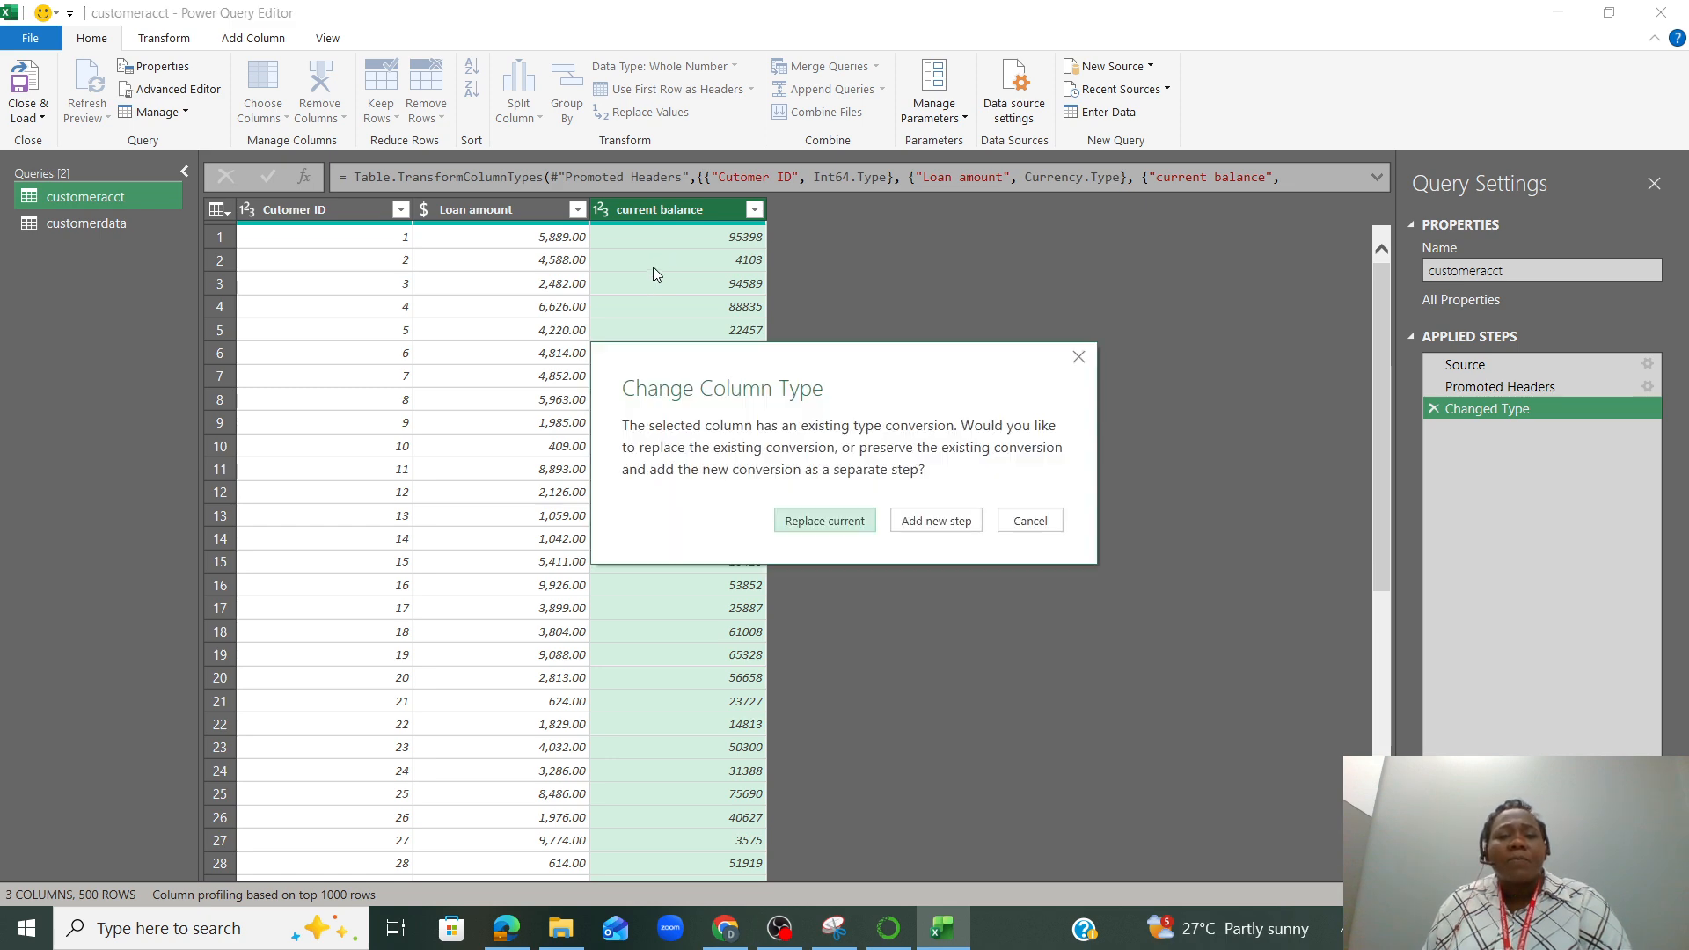
pyautogui.click(833, 526)
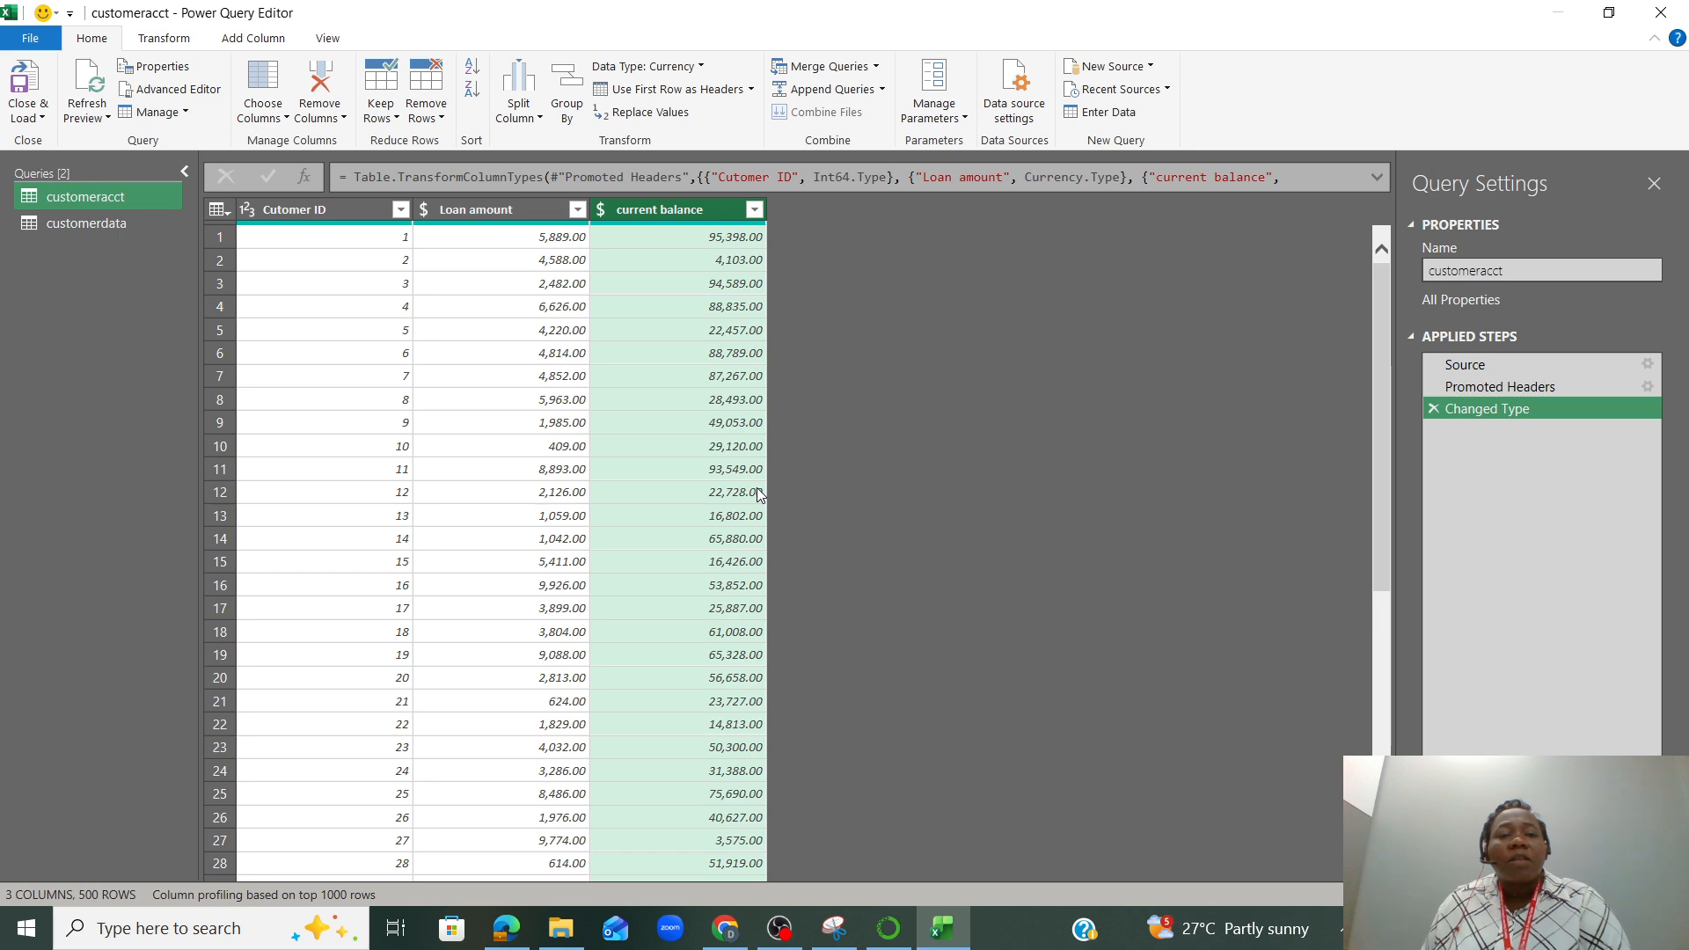
# Remove duplicate rows from the whole customeracct table
pyautogui.click(228, 216)
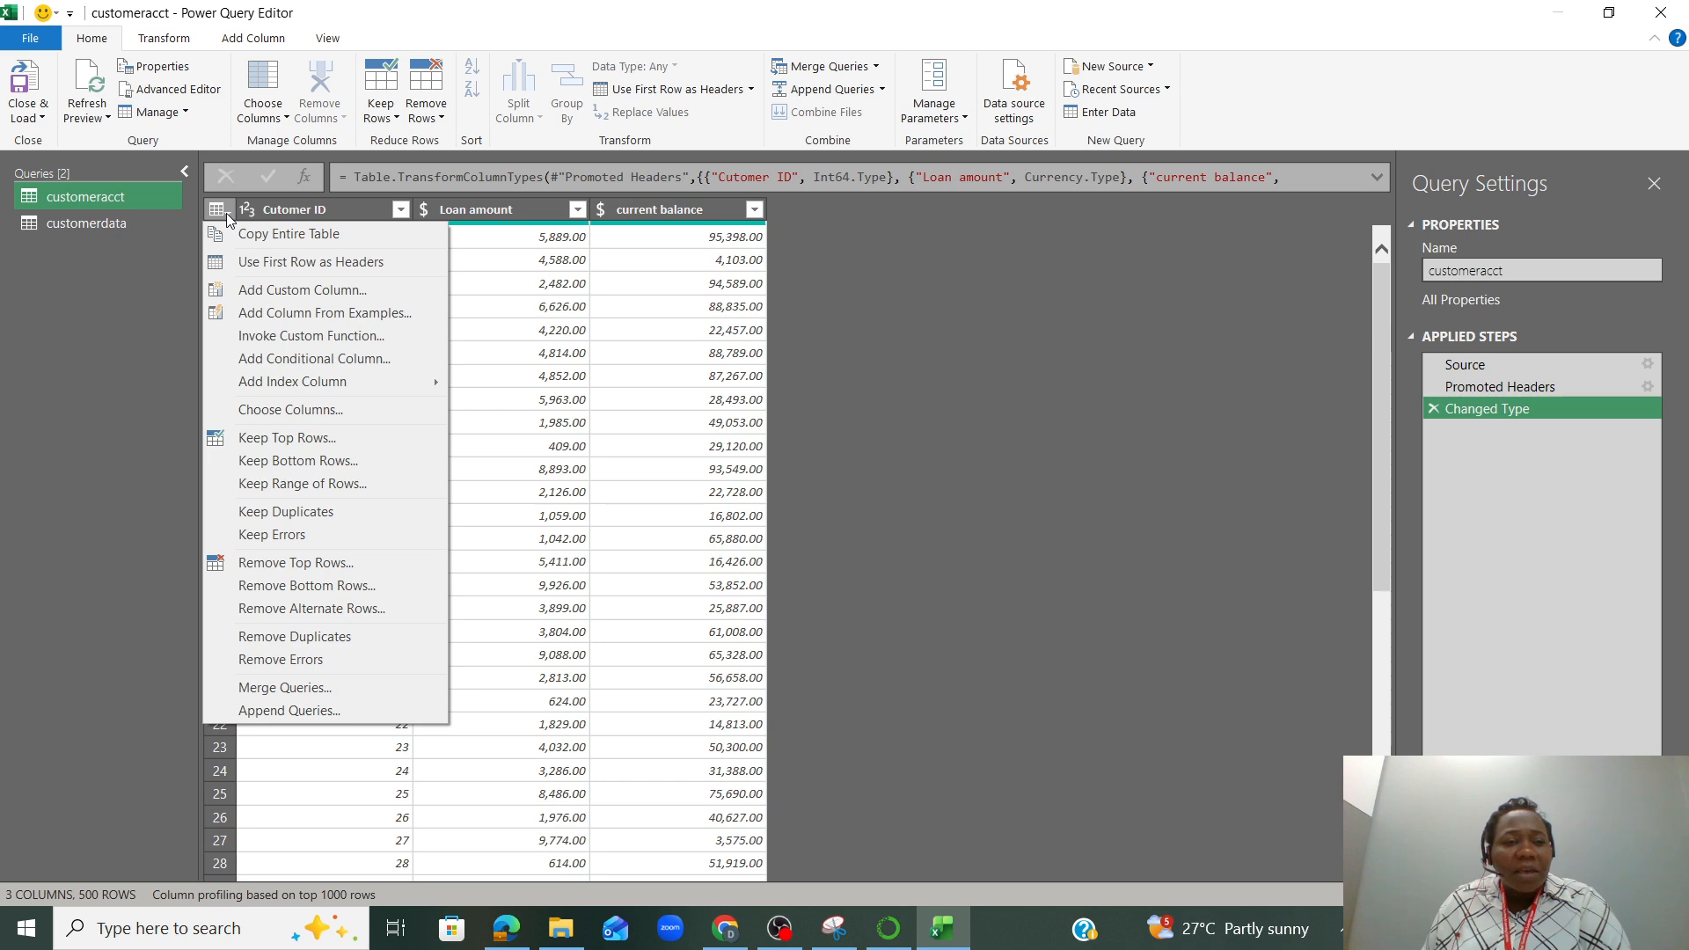
pyautogui.click(308, 639)
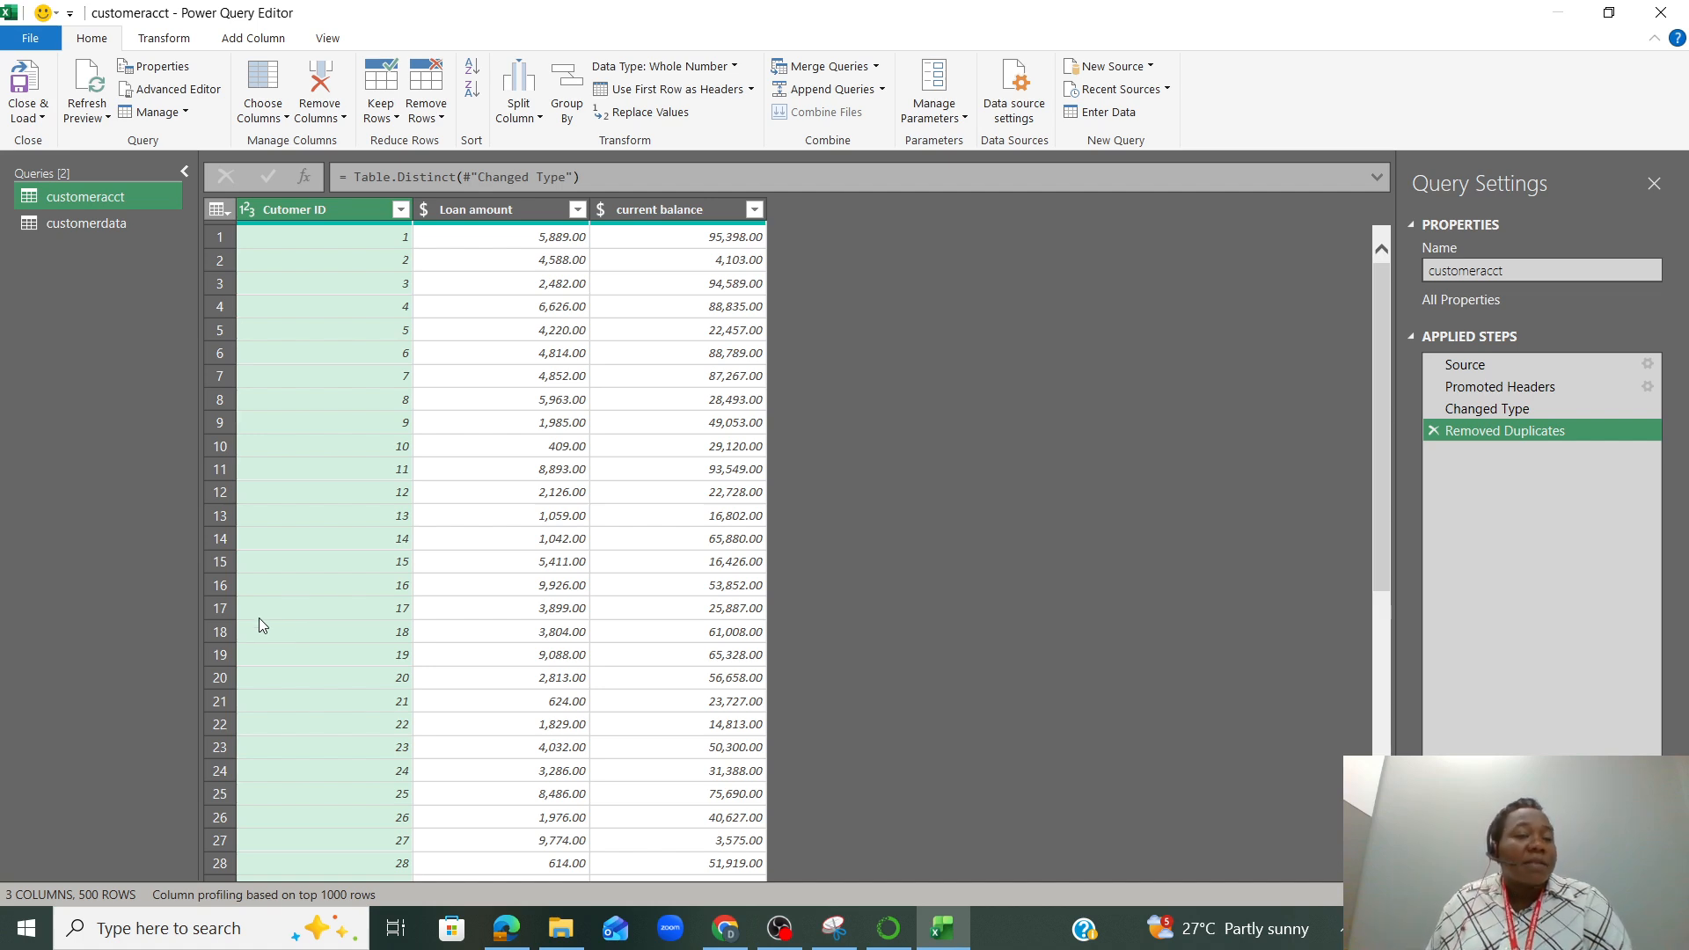
# Change the Column1.Cutomer ID column of the customerdata query to the Whole Number type
pyautogui.click(92, 223)
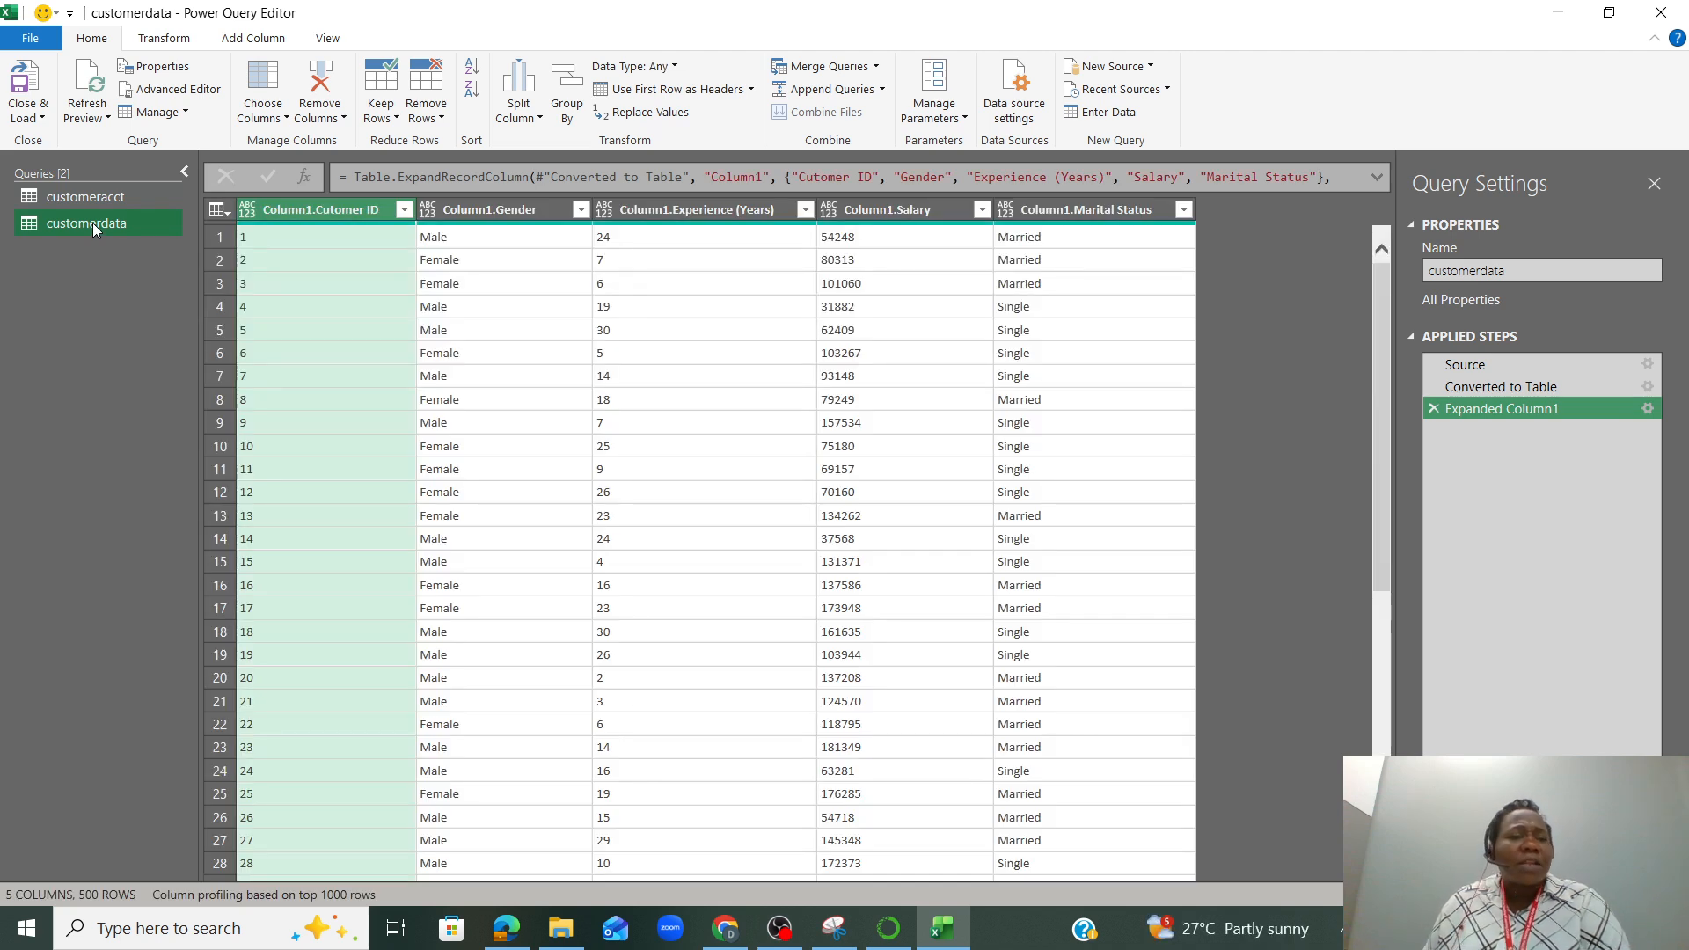
pyautogui.click(248, 210)
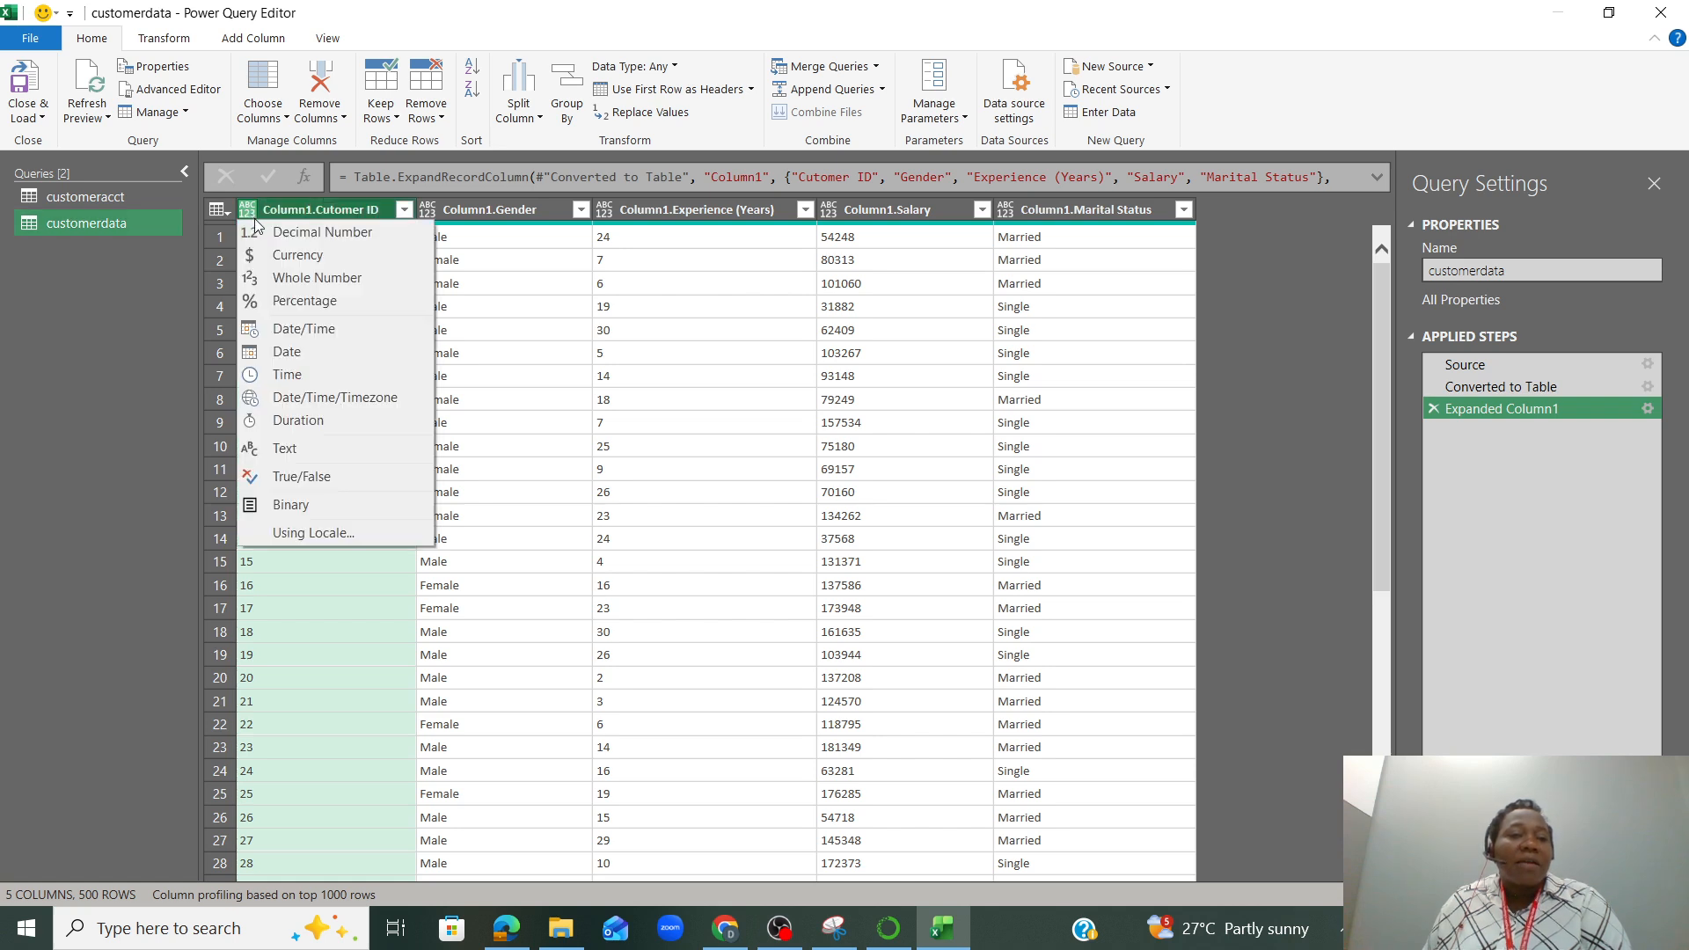
pyautogui.click(304, 279)
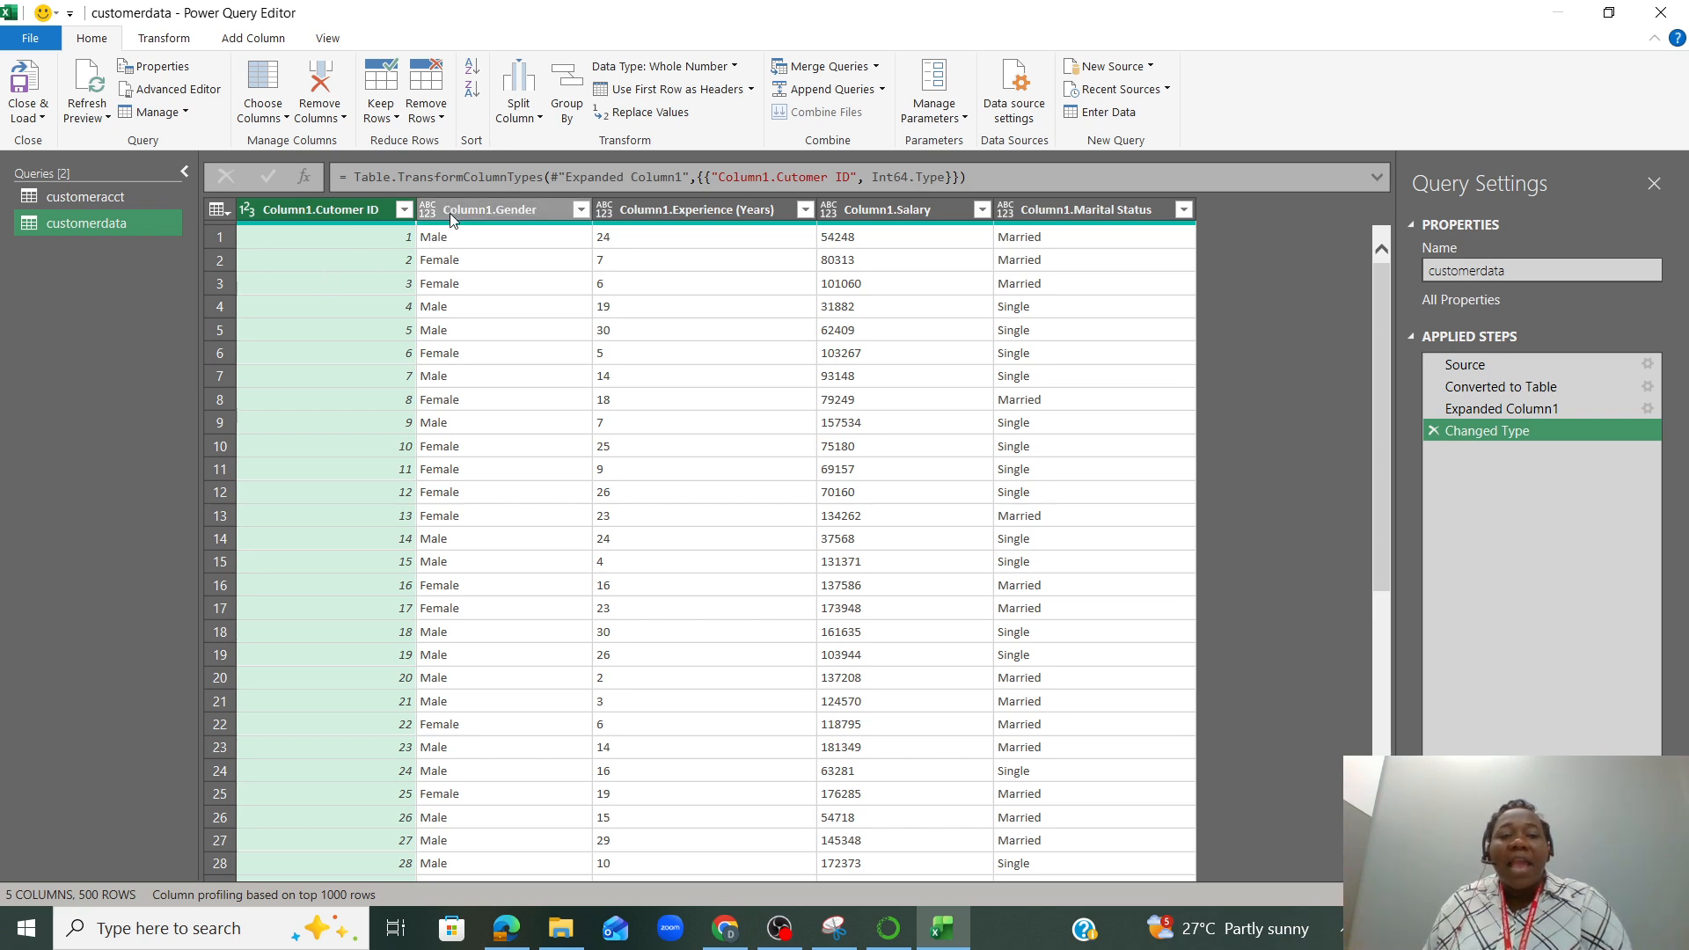
# Change the Column1.Experience (Years) column to Whole Number and the Column1.Salary column to Currency
pyautogui.click(606, 211)
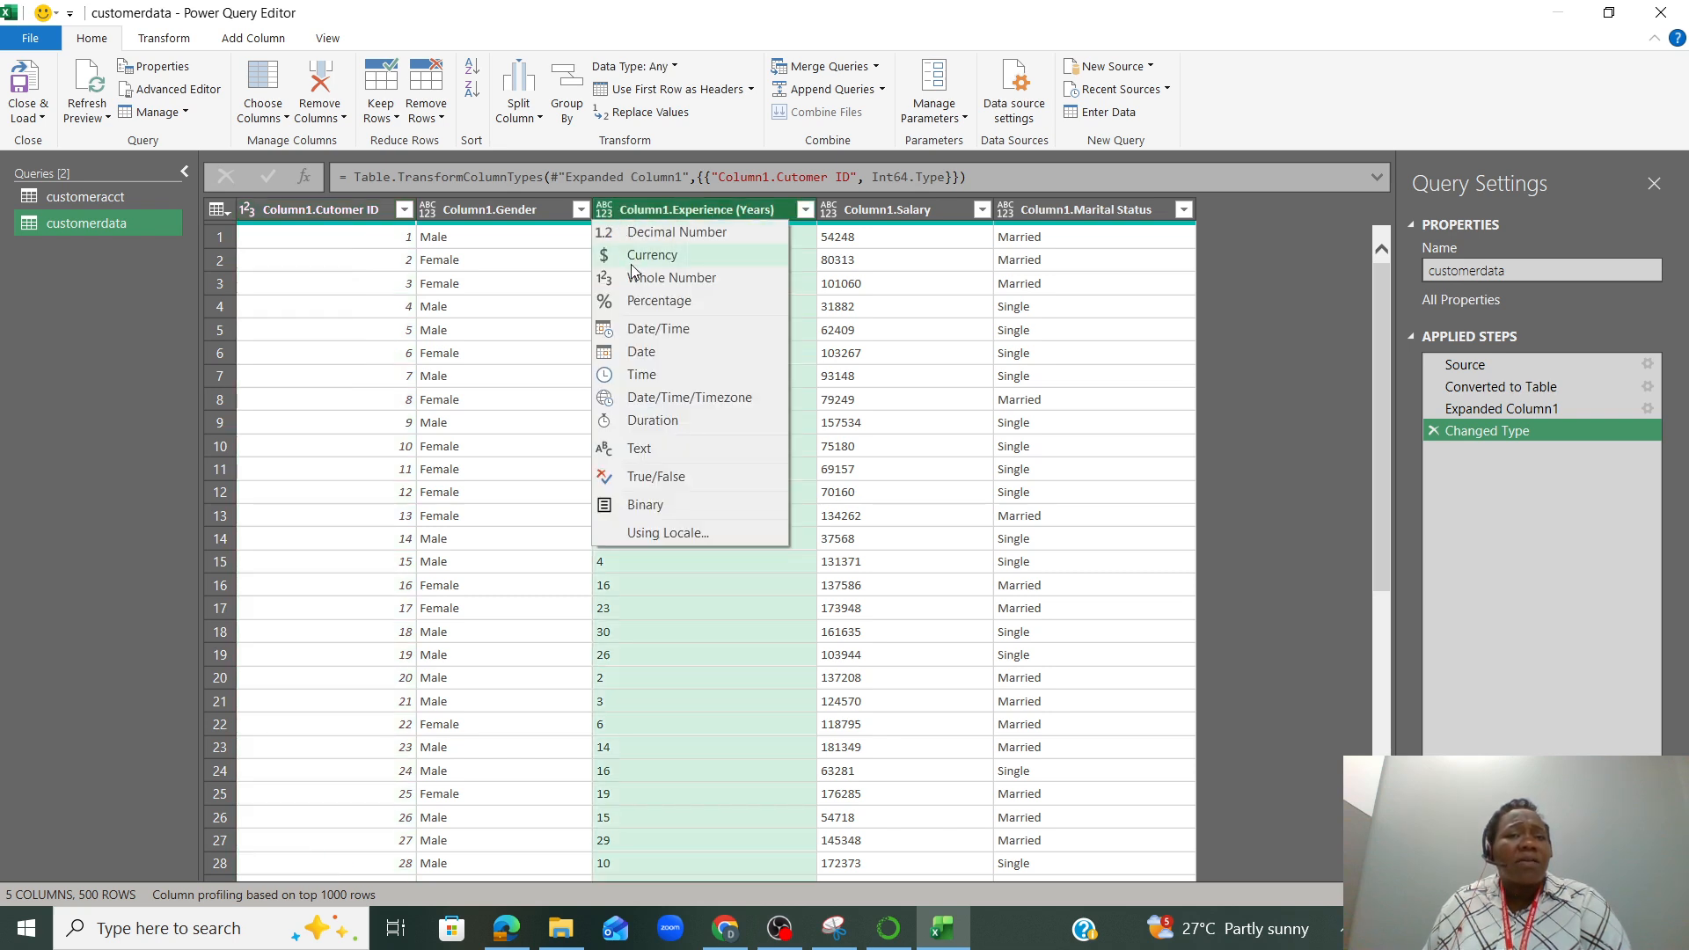
pyautogui.click(671, 278)
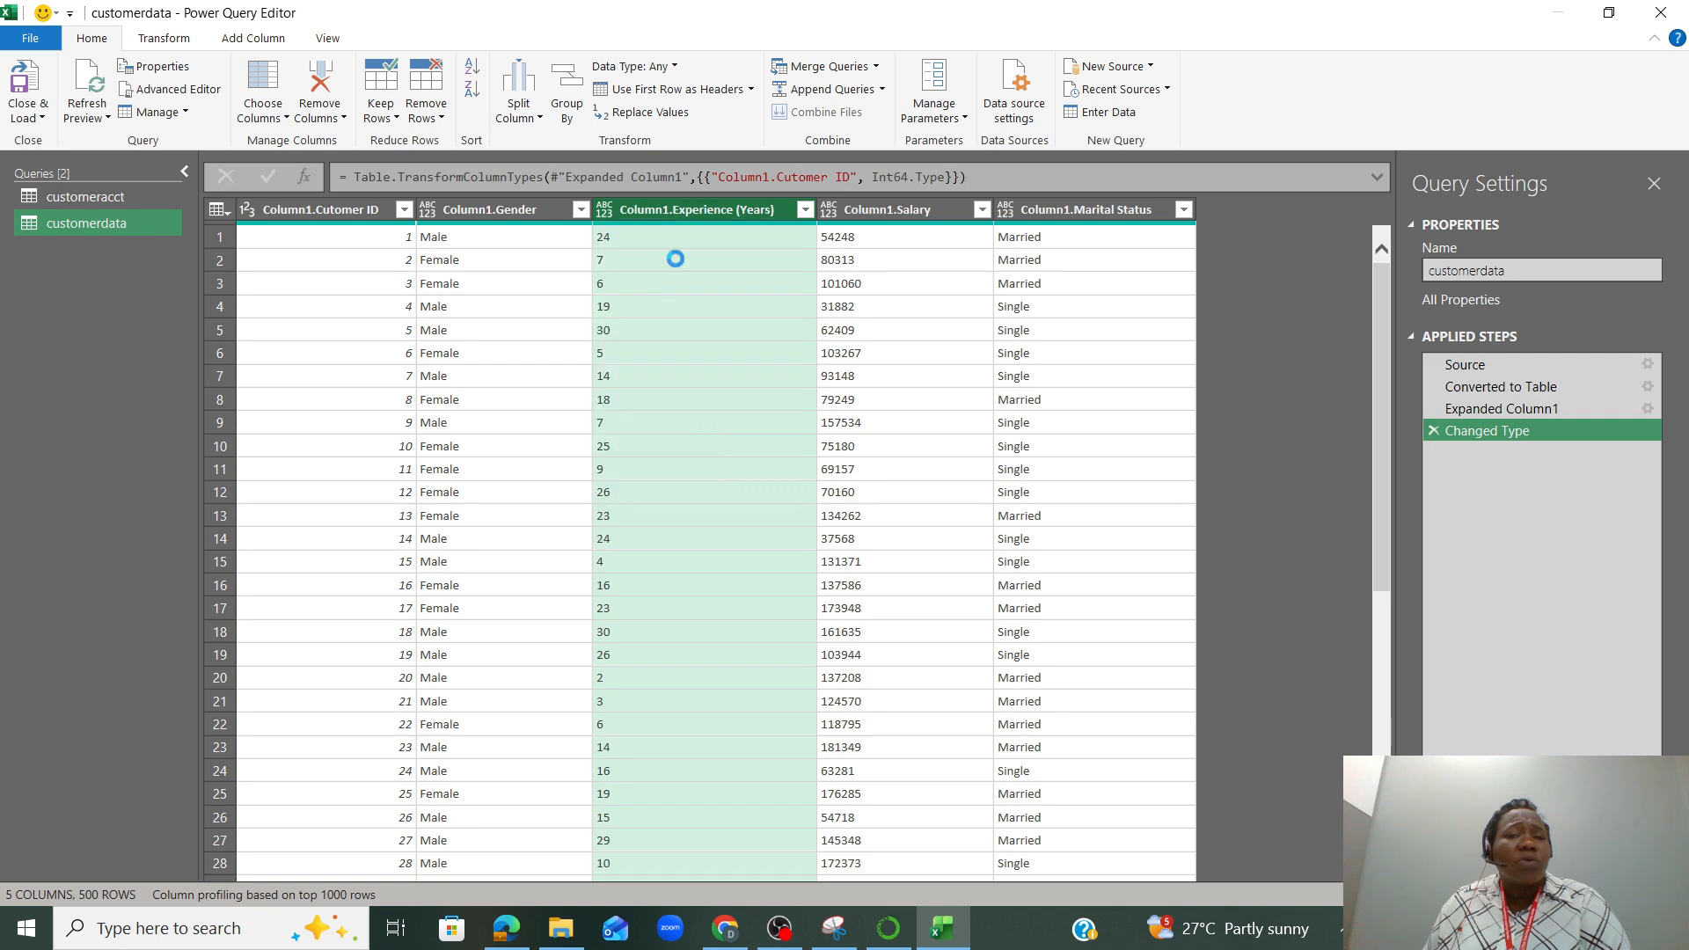
pyautogui.click(828, 211)
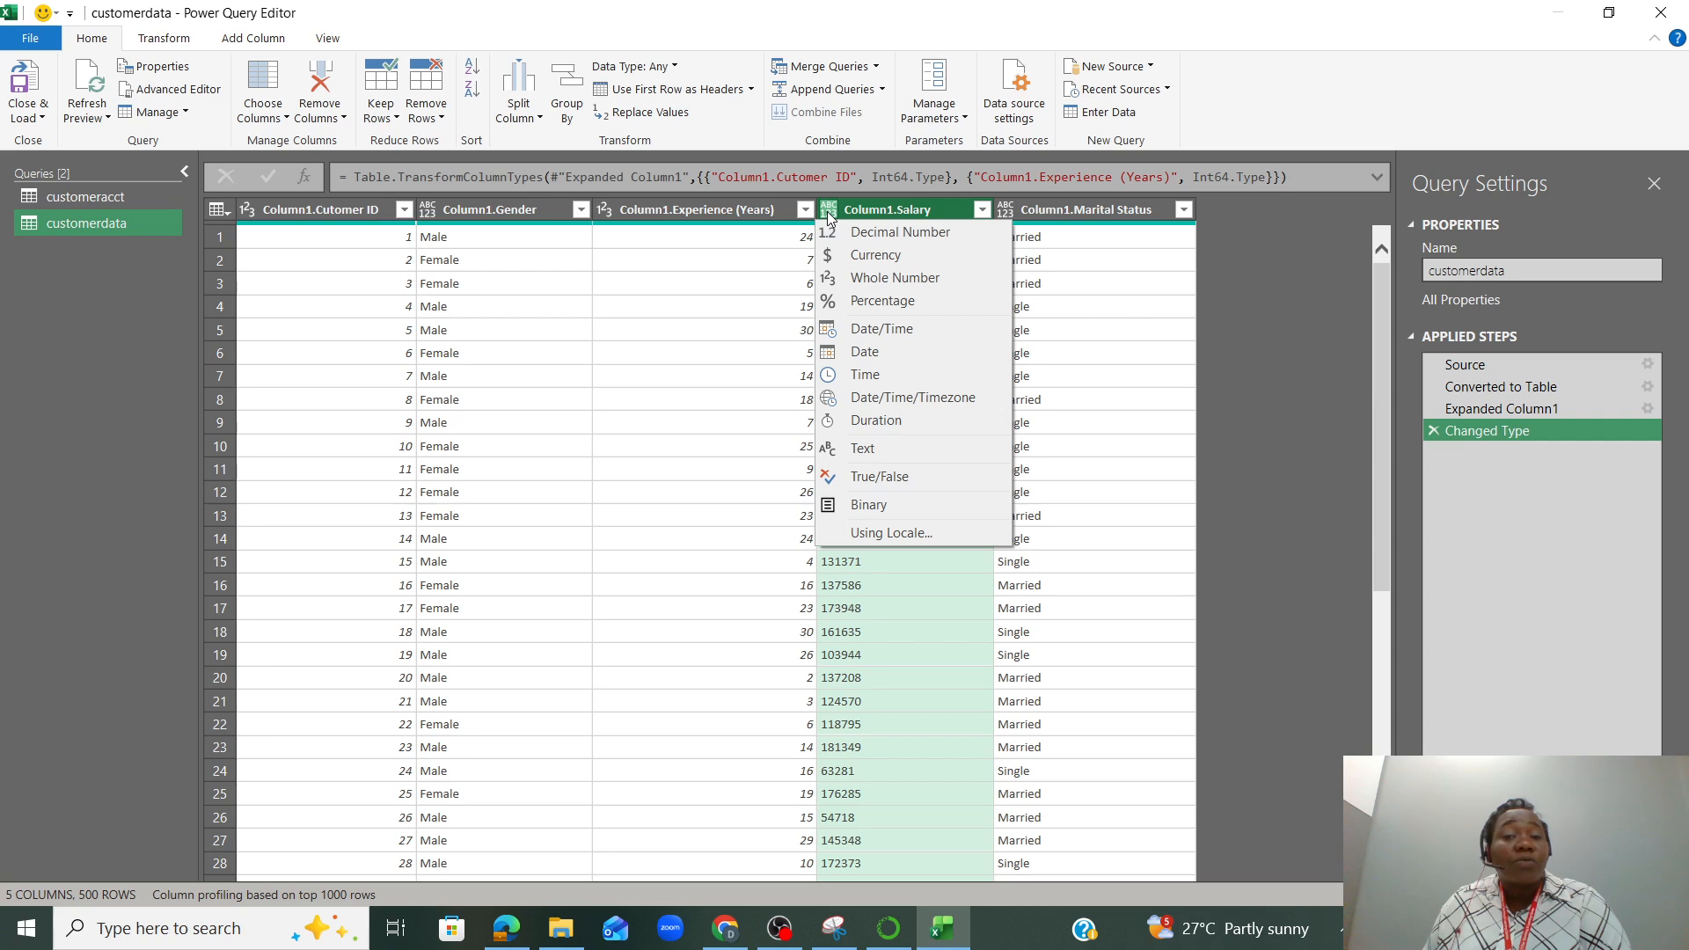
pyautogui.click(851, 254)
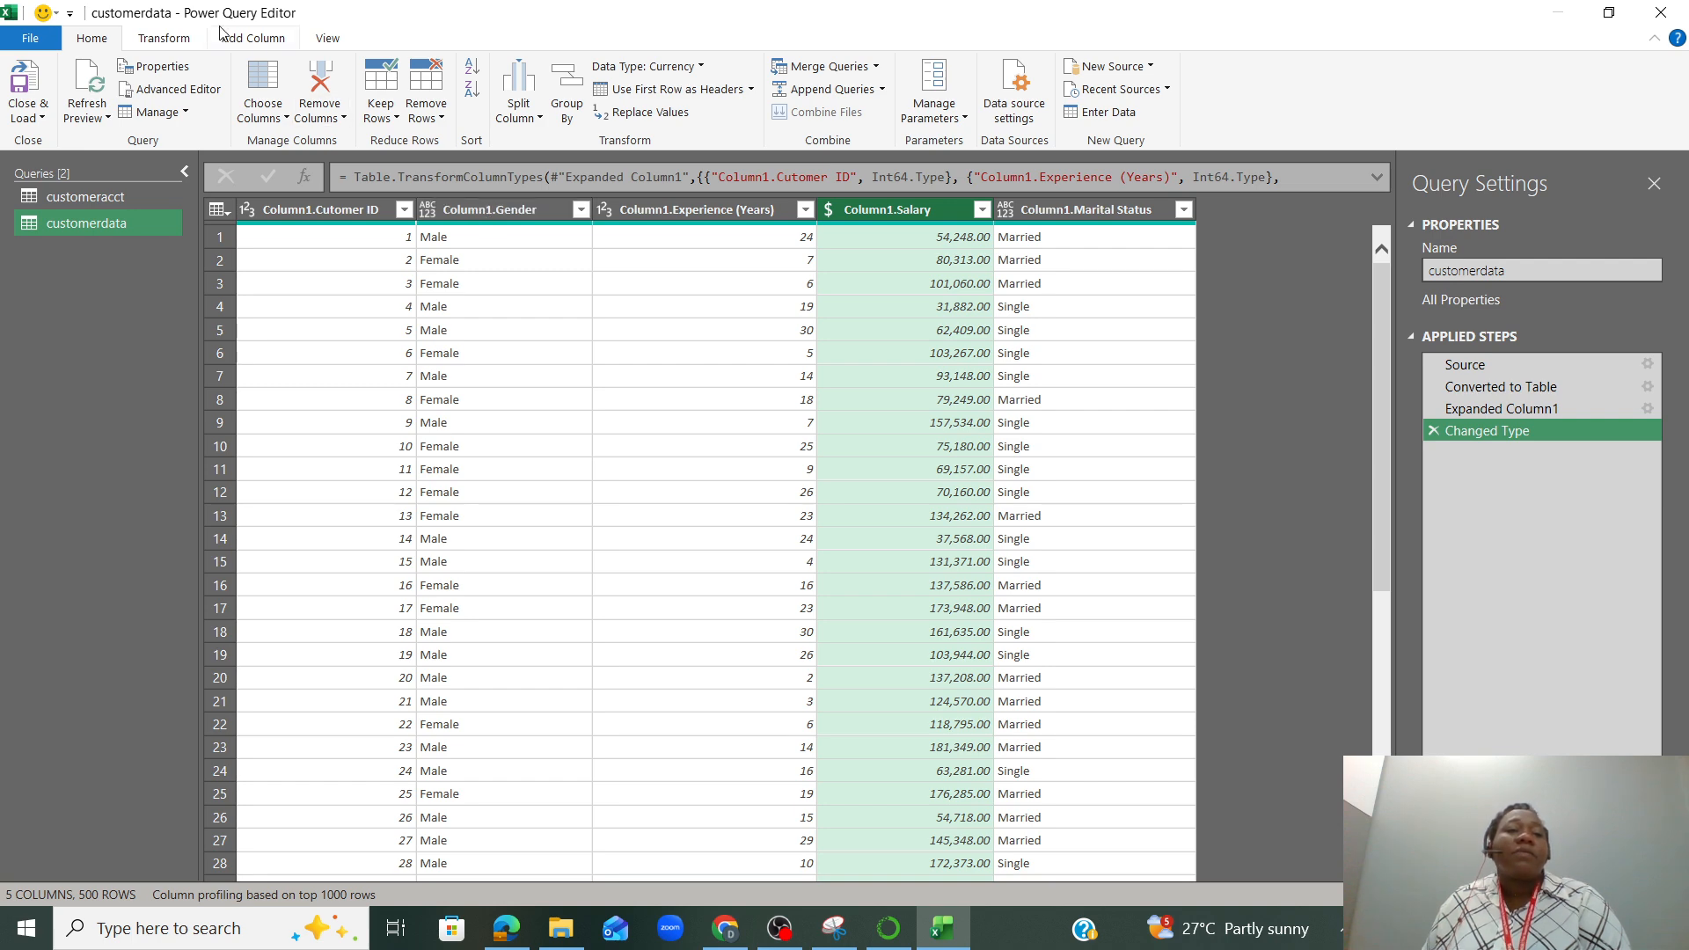
# Start a new custom column in the customerdata query and name it genderbinary
pyautogui.click(261, 44)
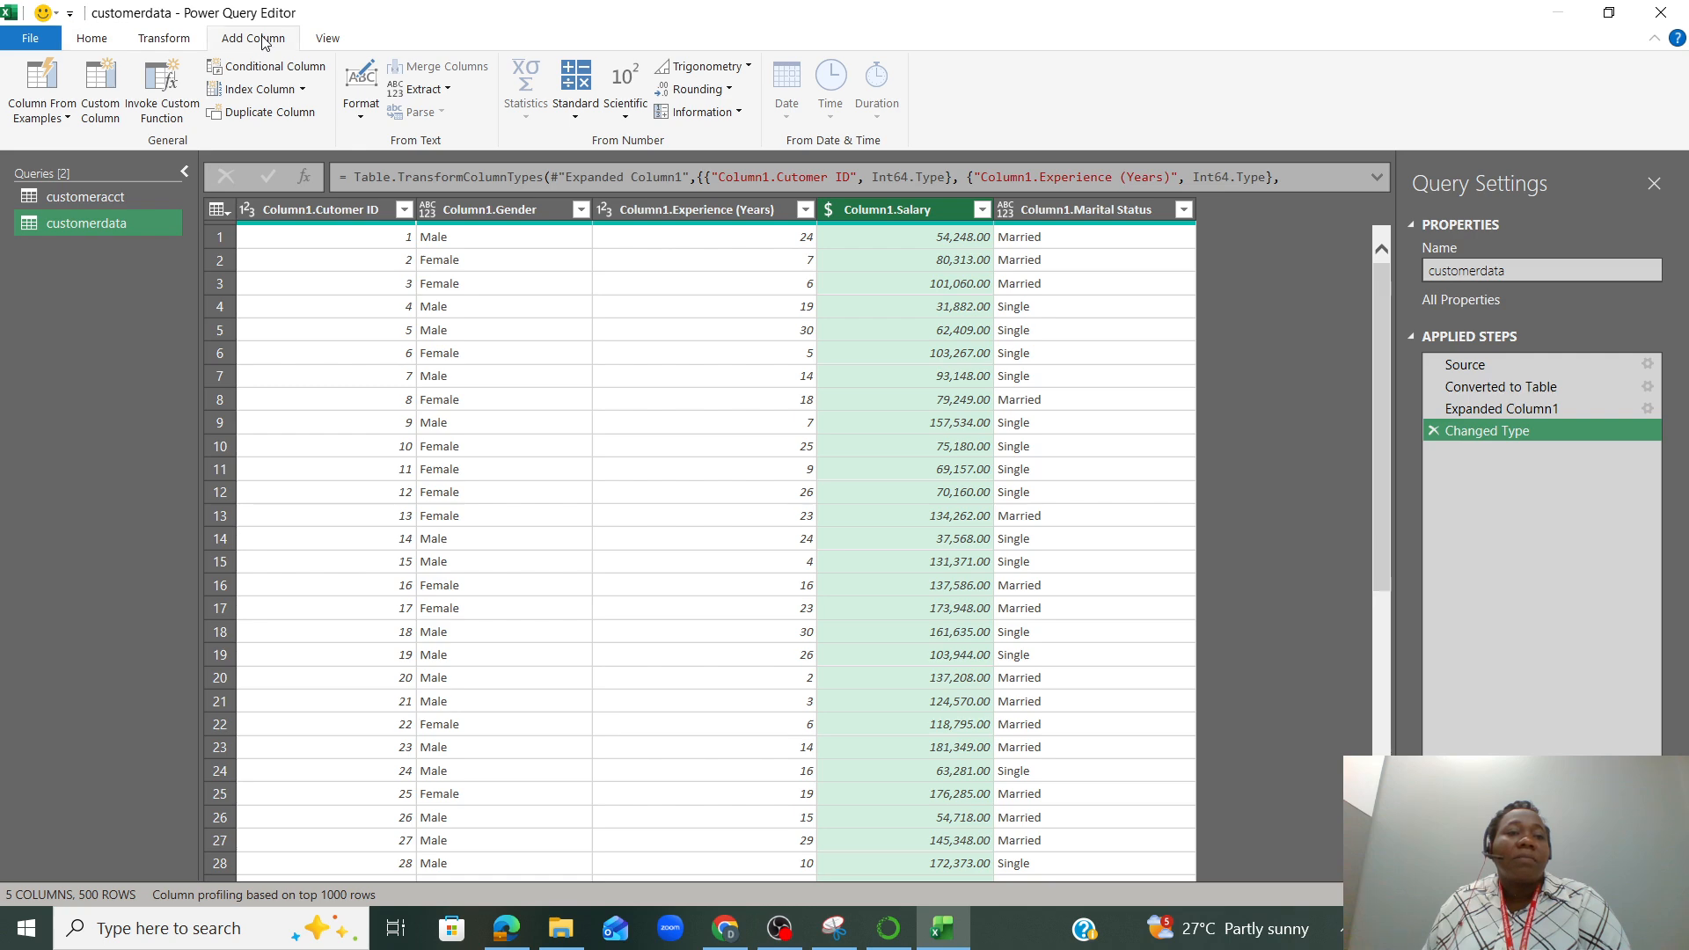
pyautogui.click(100, 105)
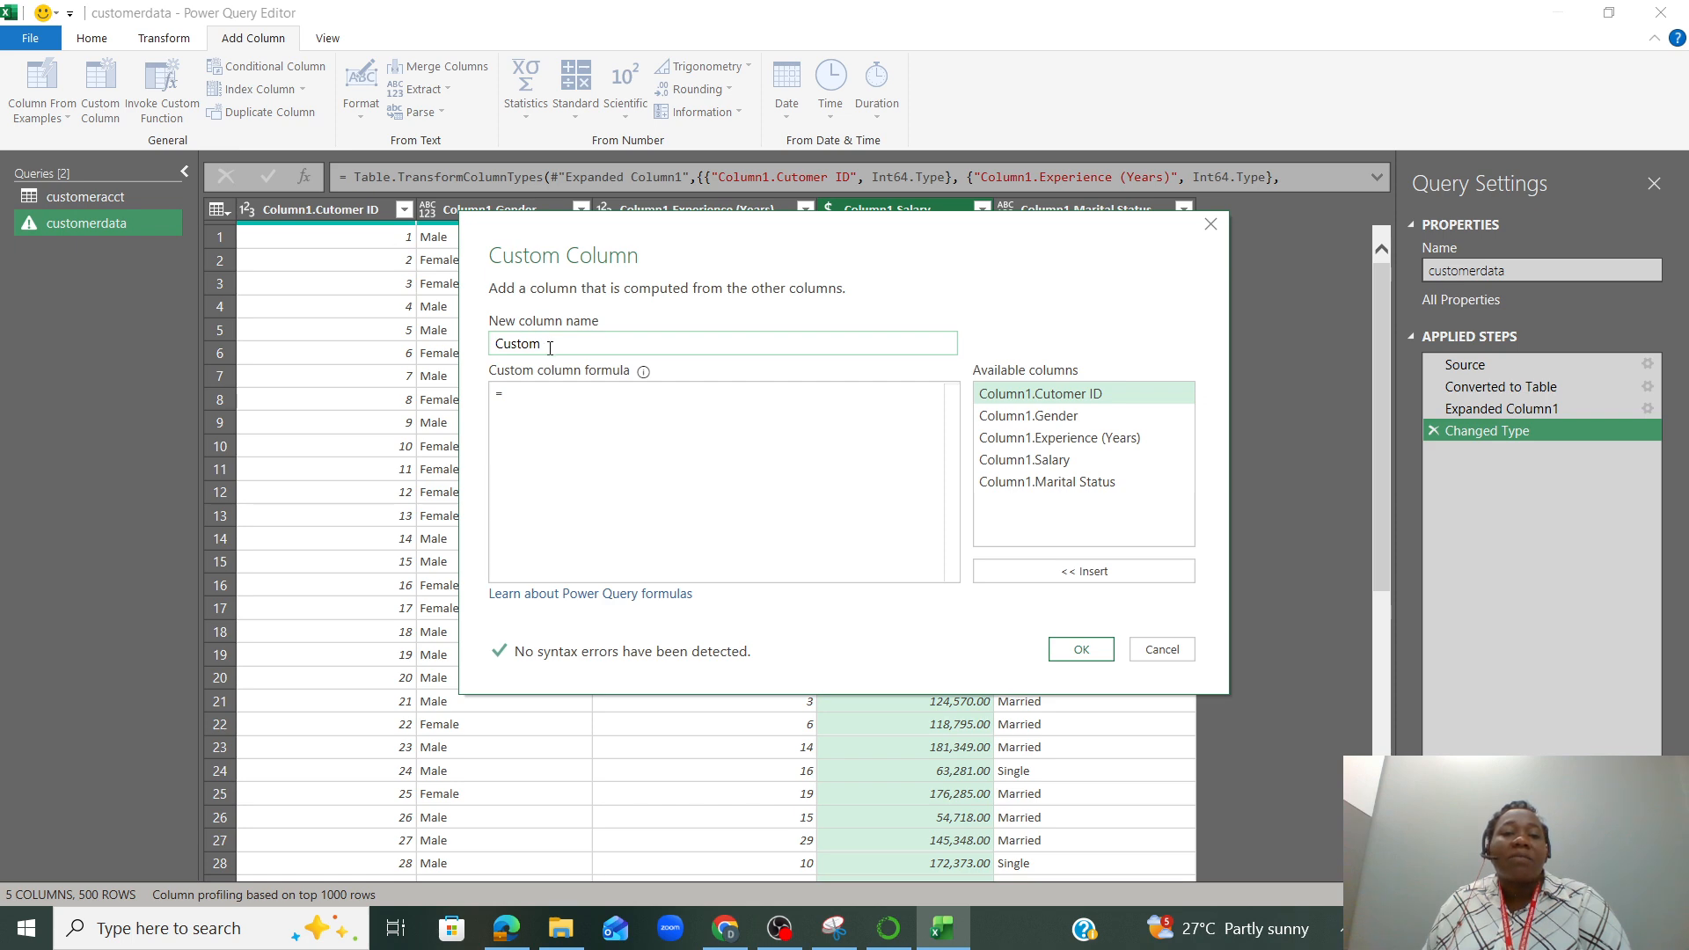
pyautogui.moveTo(543, 344); pyautogui.dragTo(490, 352)
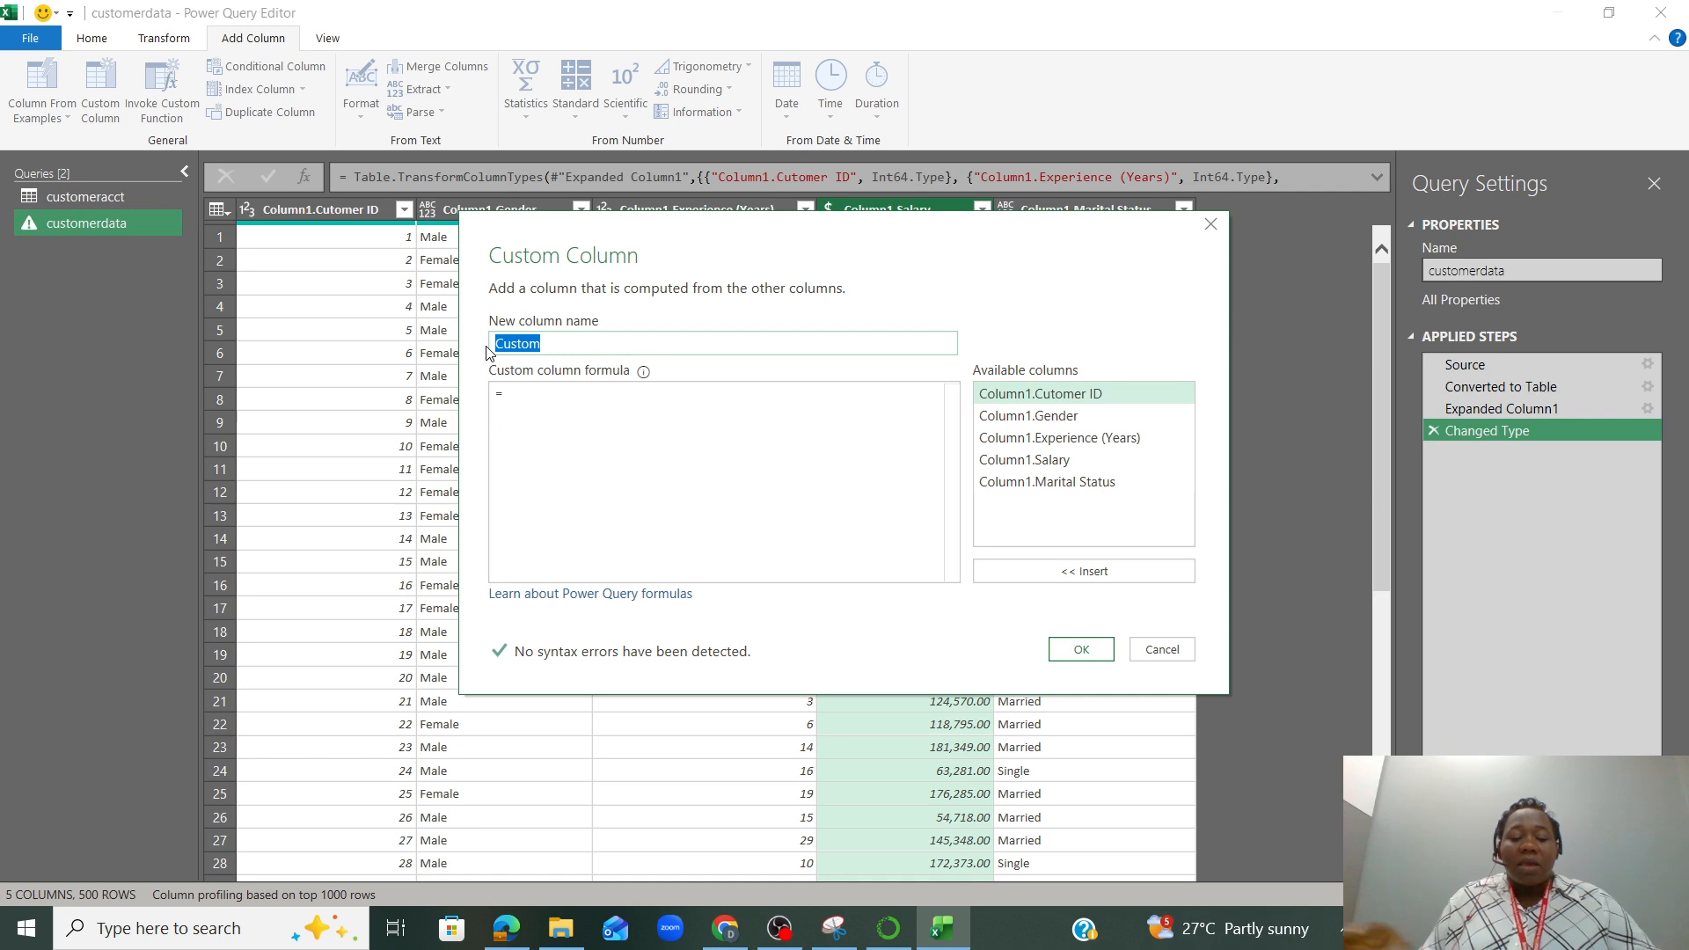
pyautogui.write('gende')
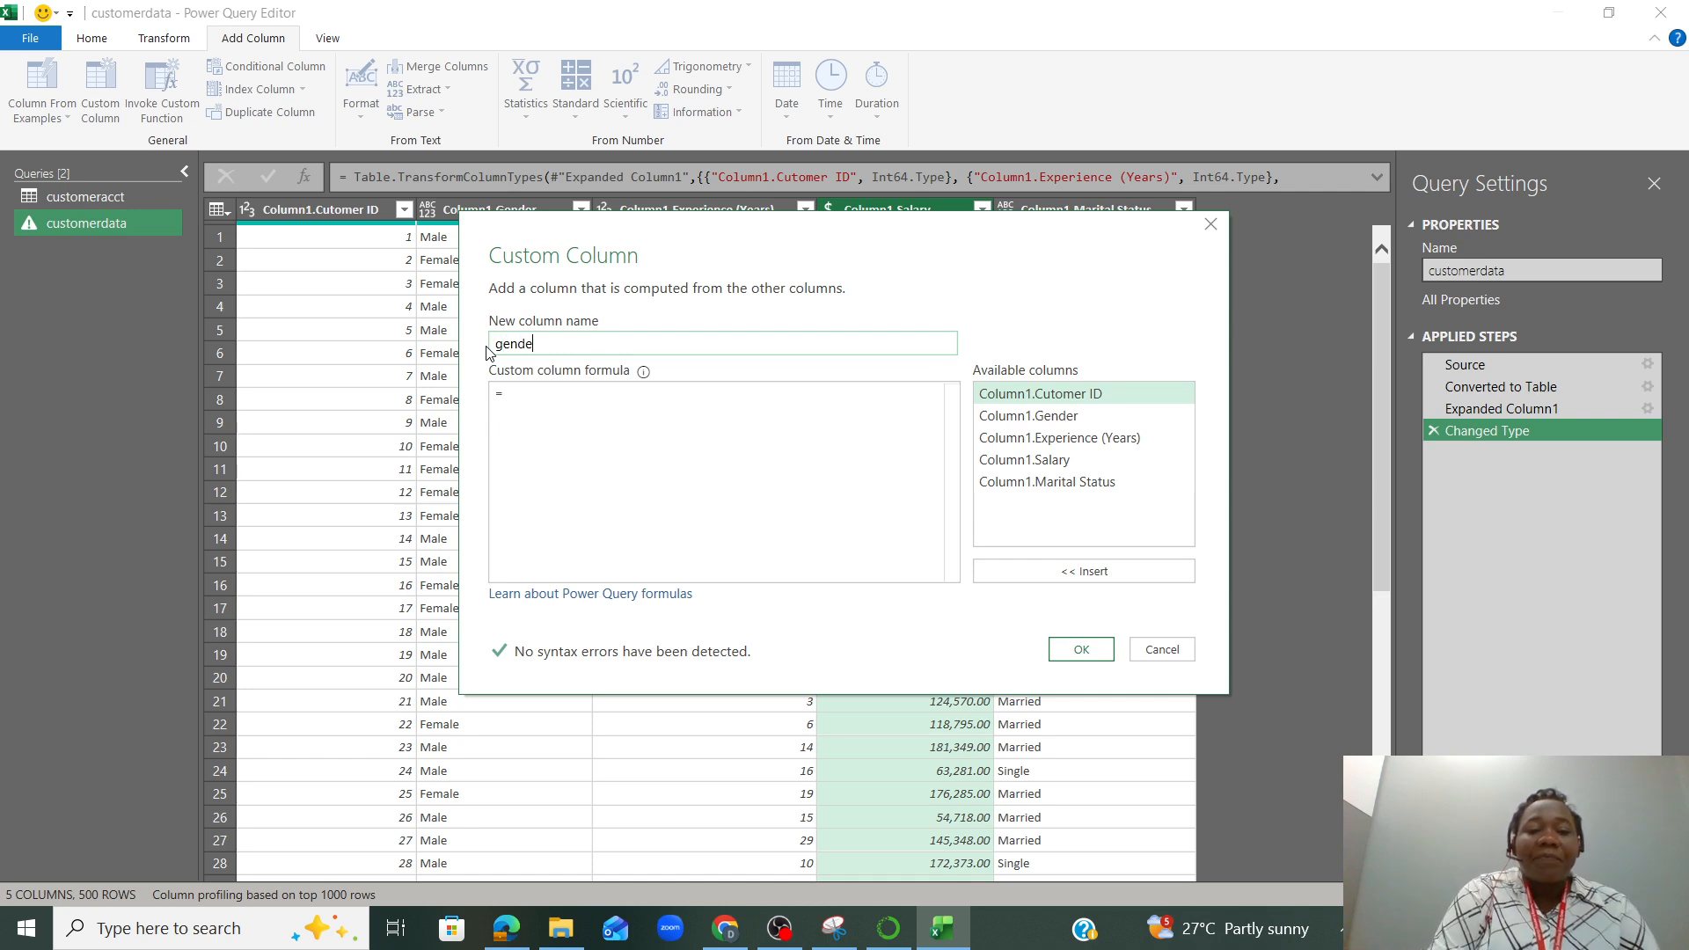
pyautogui.write('rbinary')
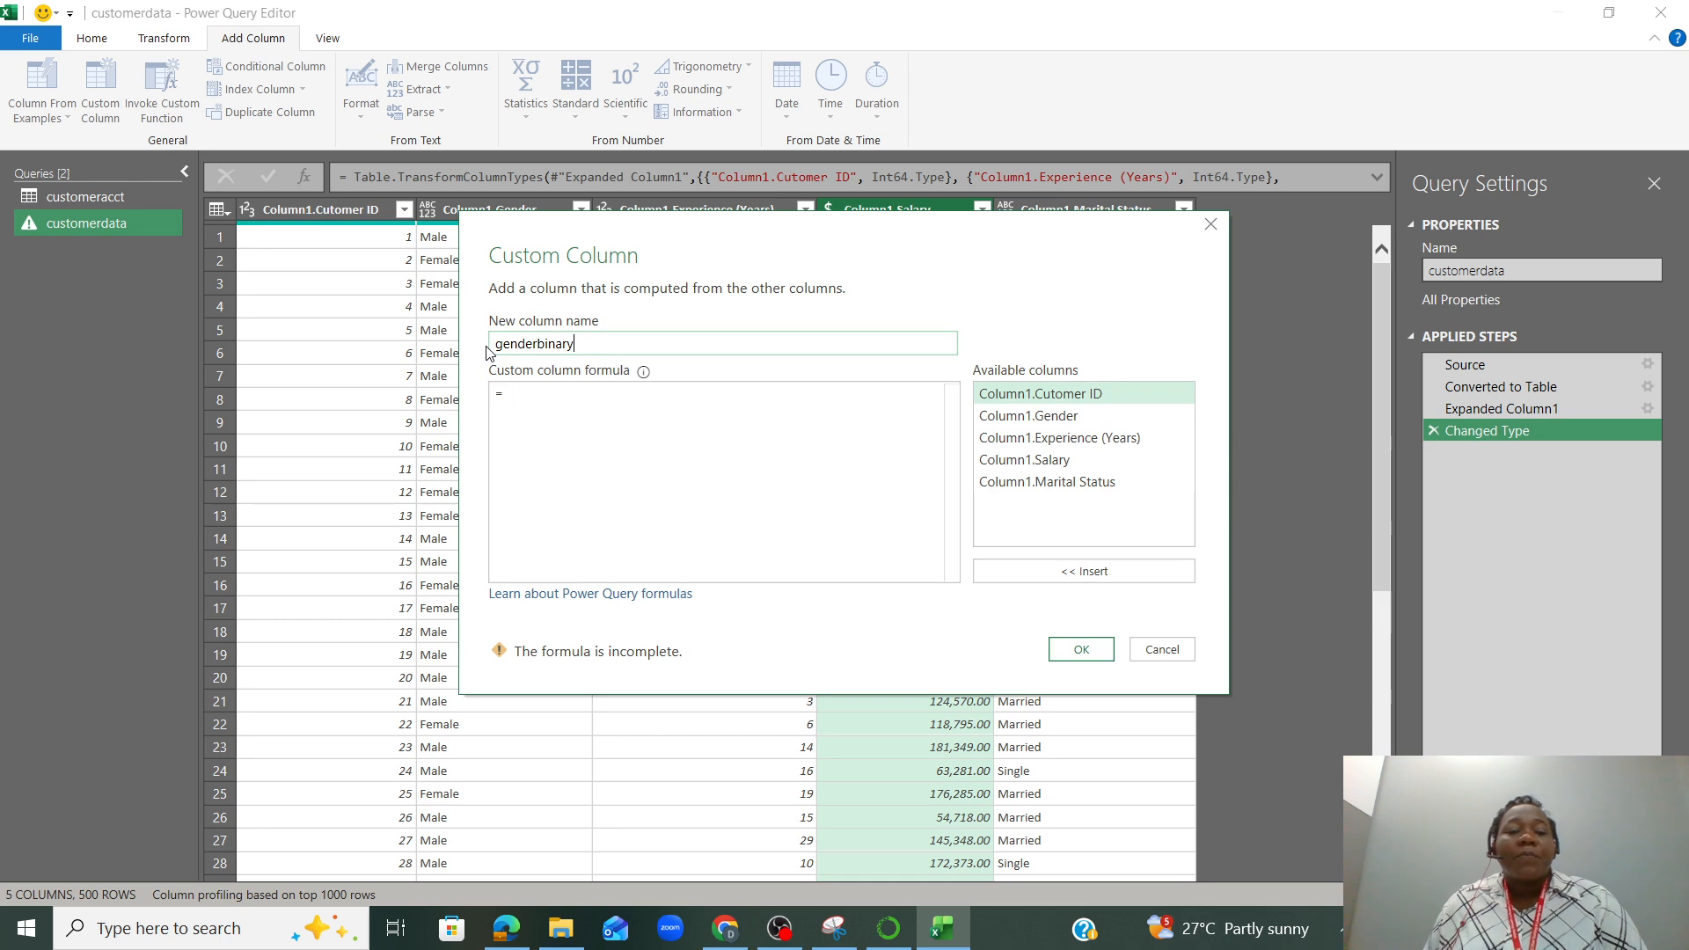
# Create the genderbinary column with the formula if [Column1.Gender]="Male" then 1 else 0
pyautogui.click(583, 403)
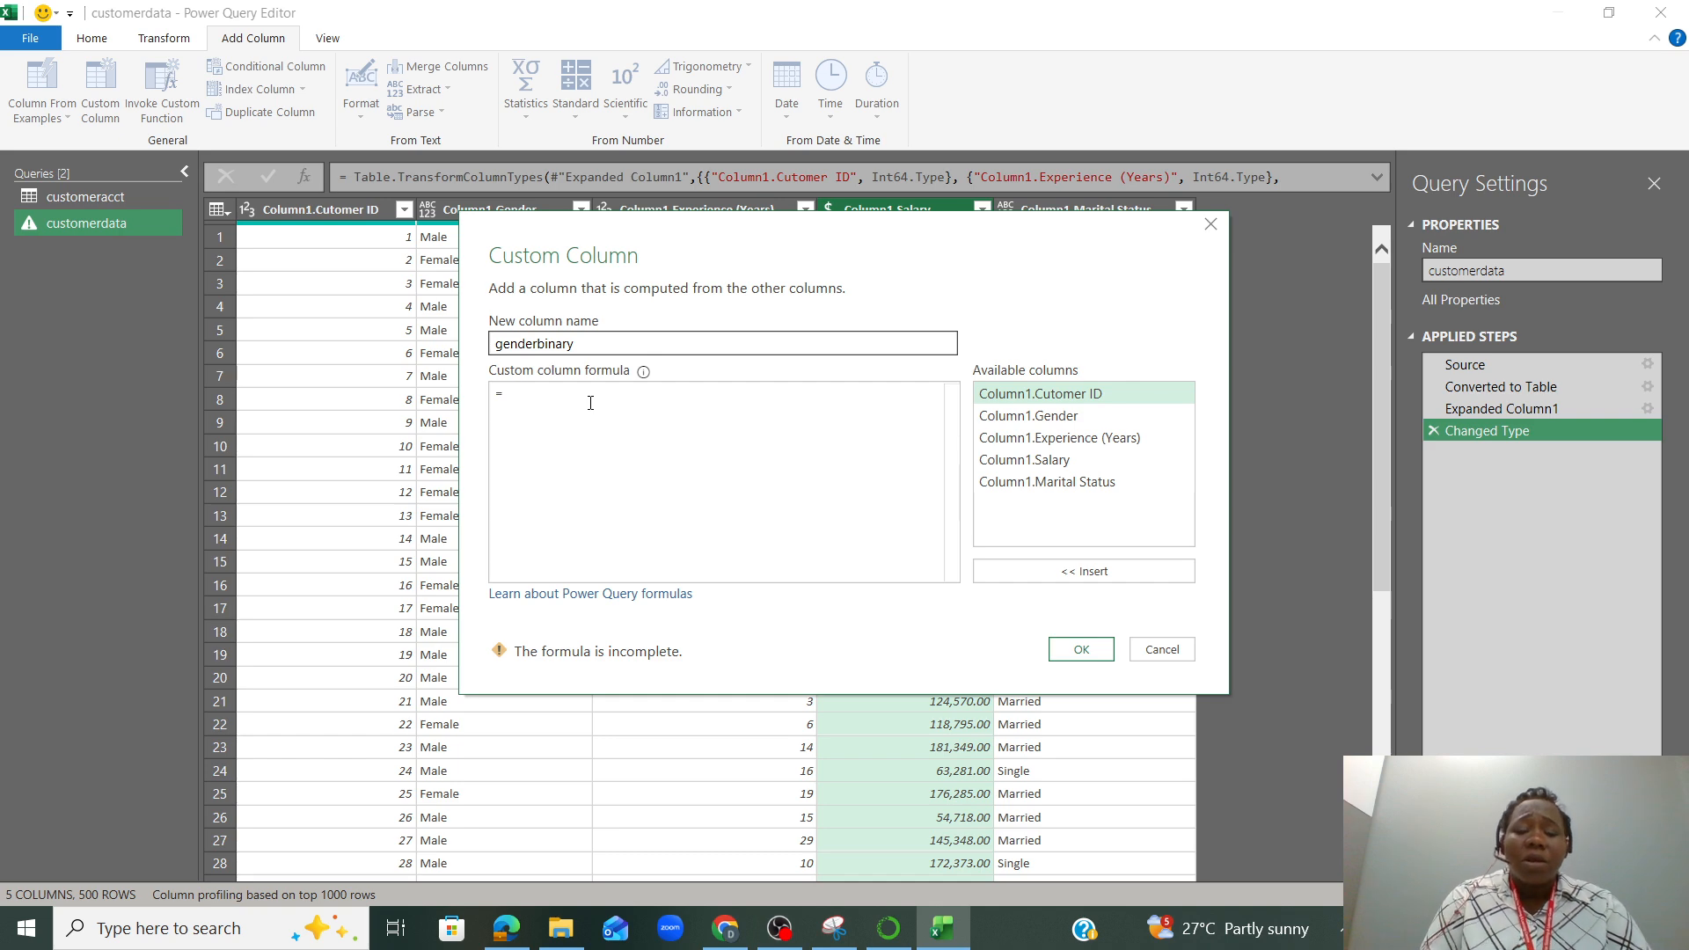
pyautogui.write('if')
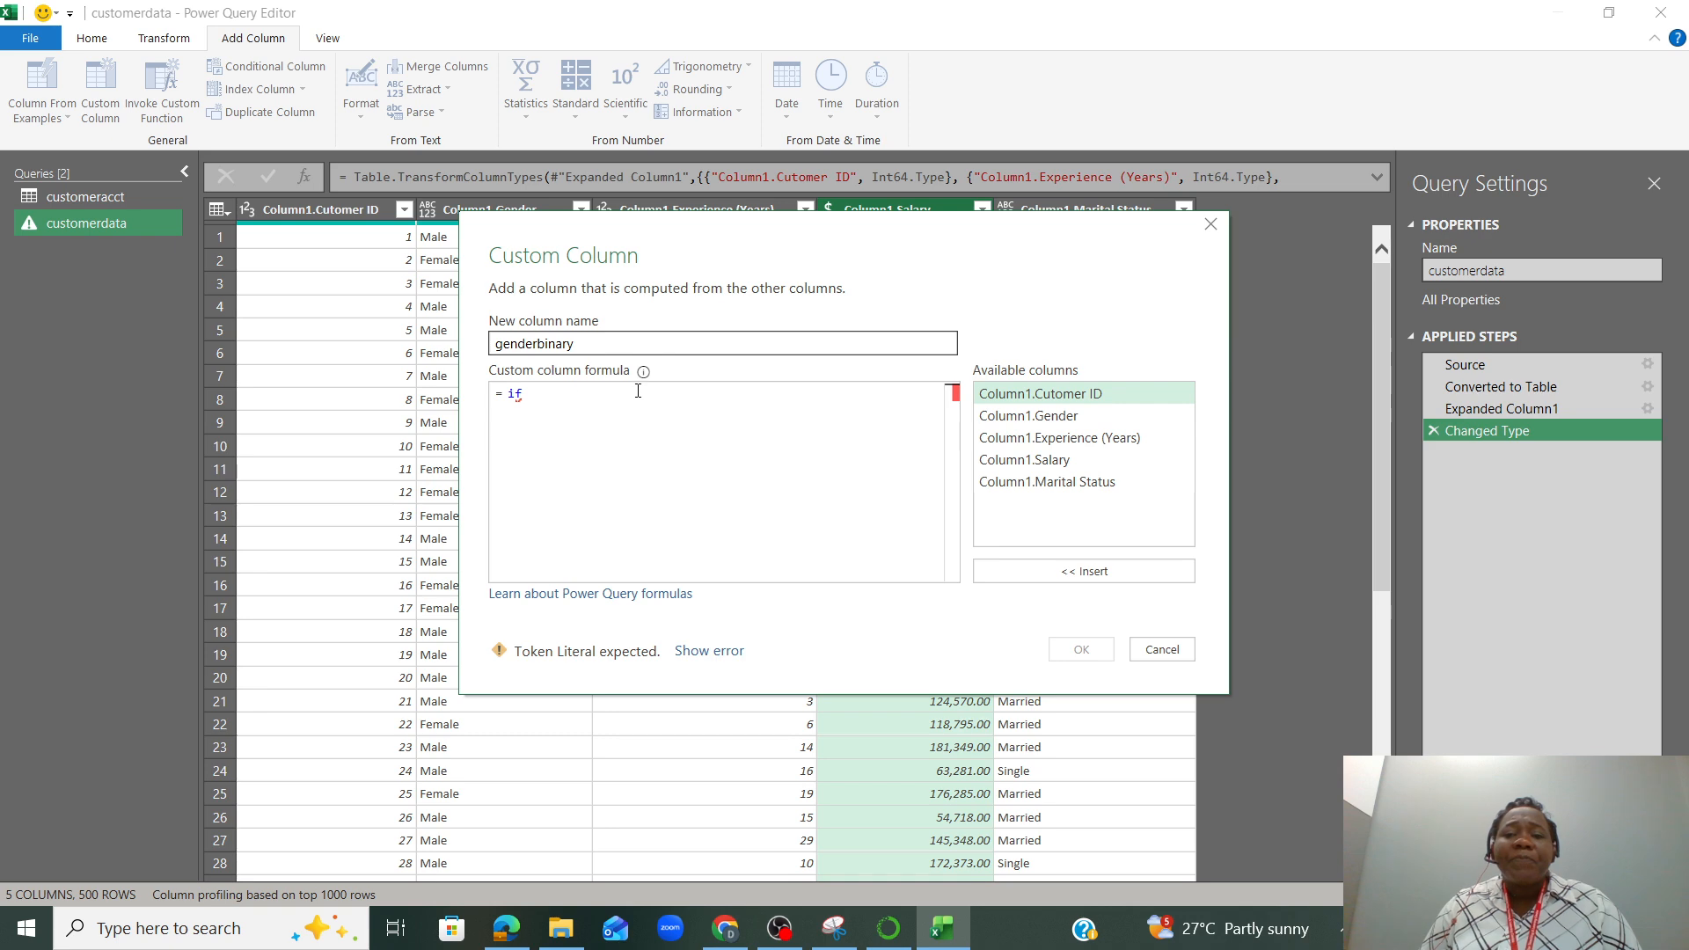
pyautogui.doubleClick(1038, 419)
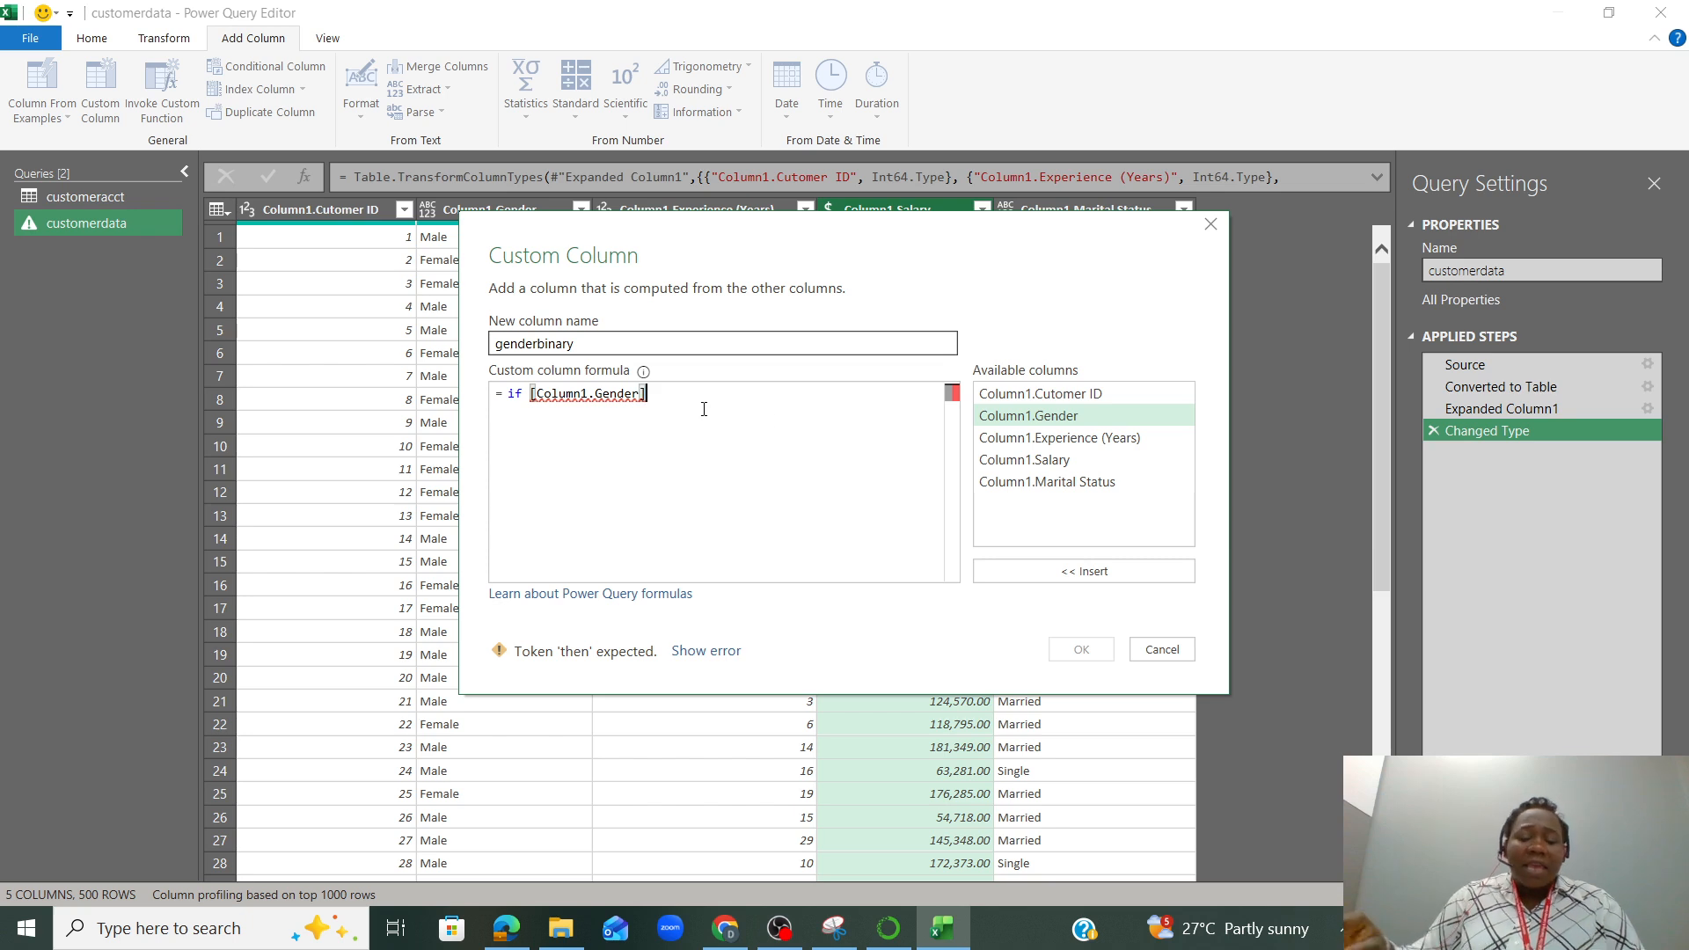
pyautogui.write('=')
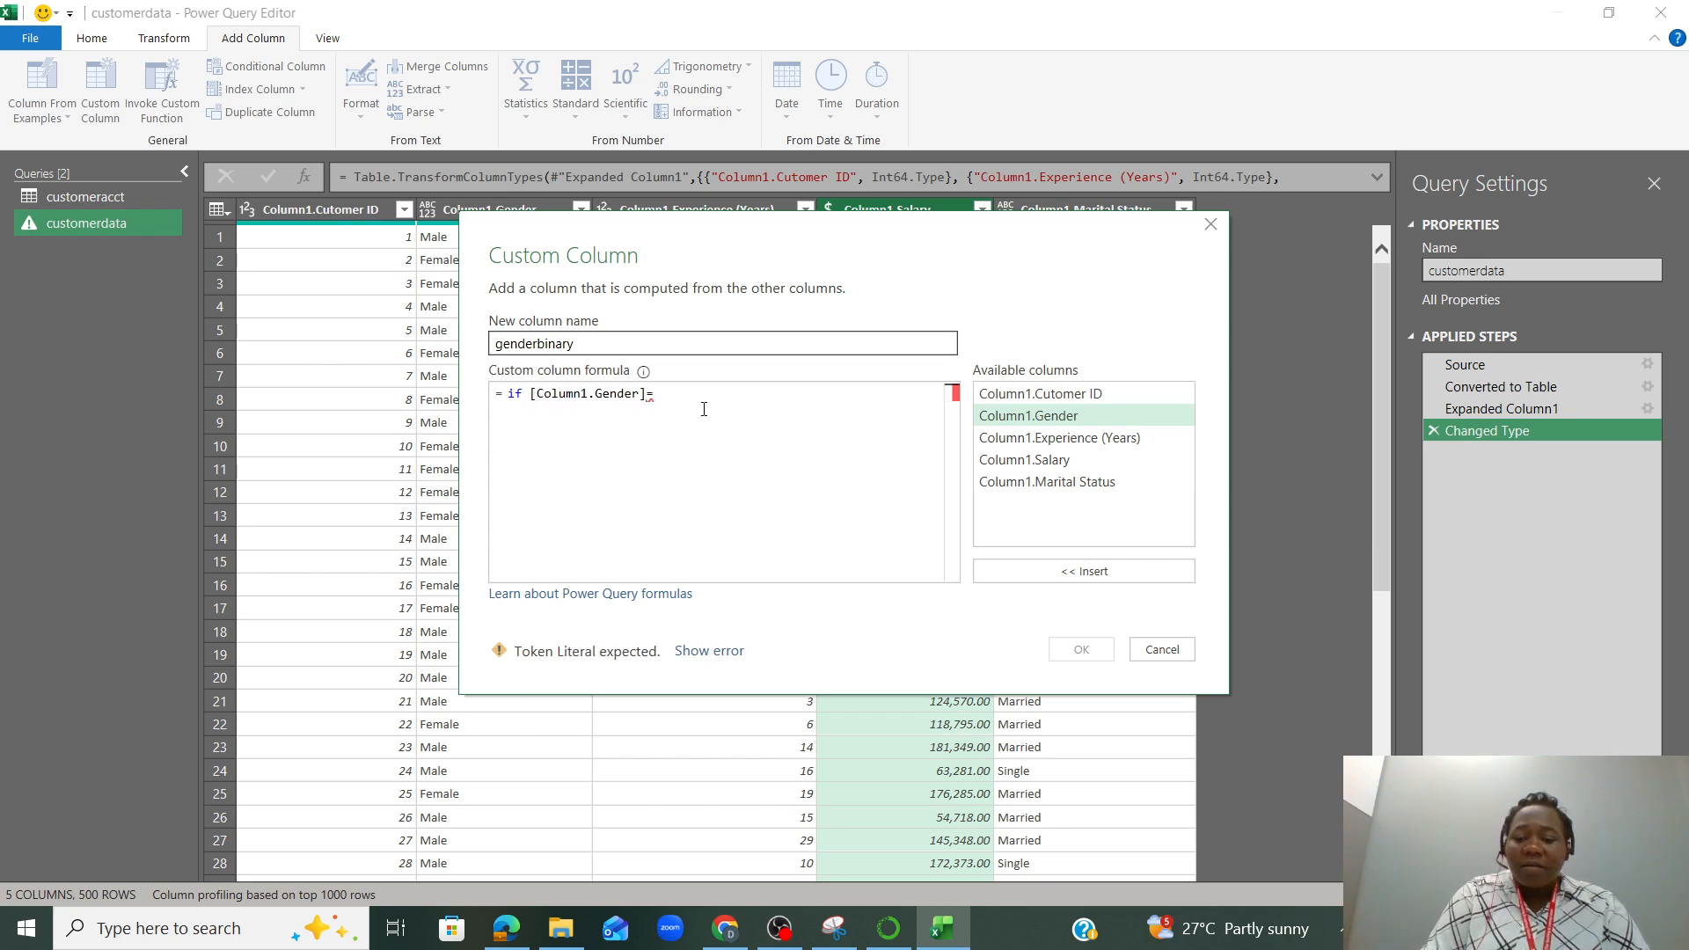
pyautogui.write('""')
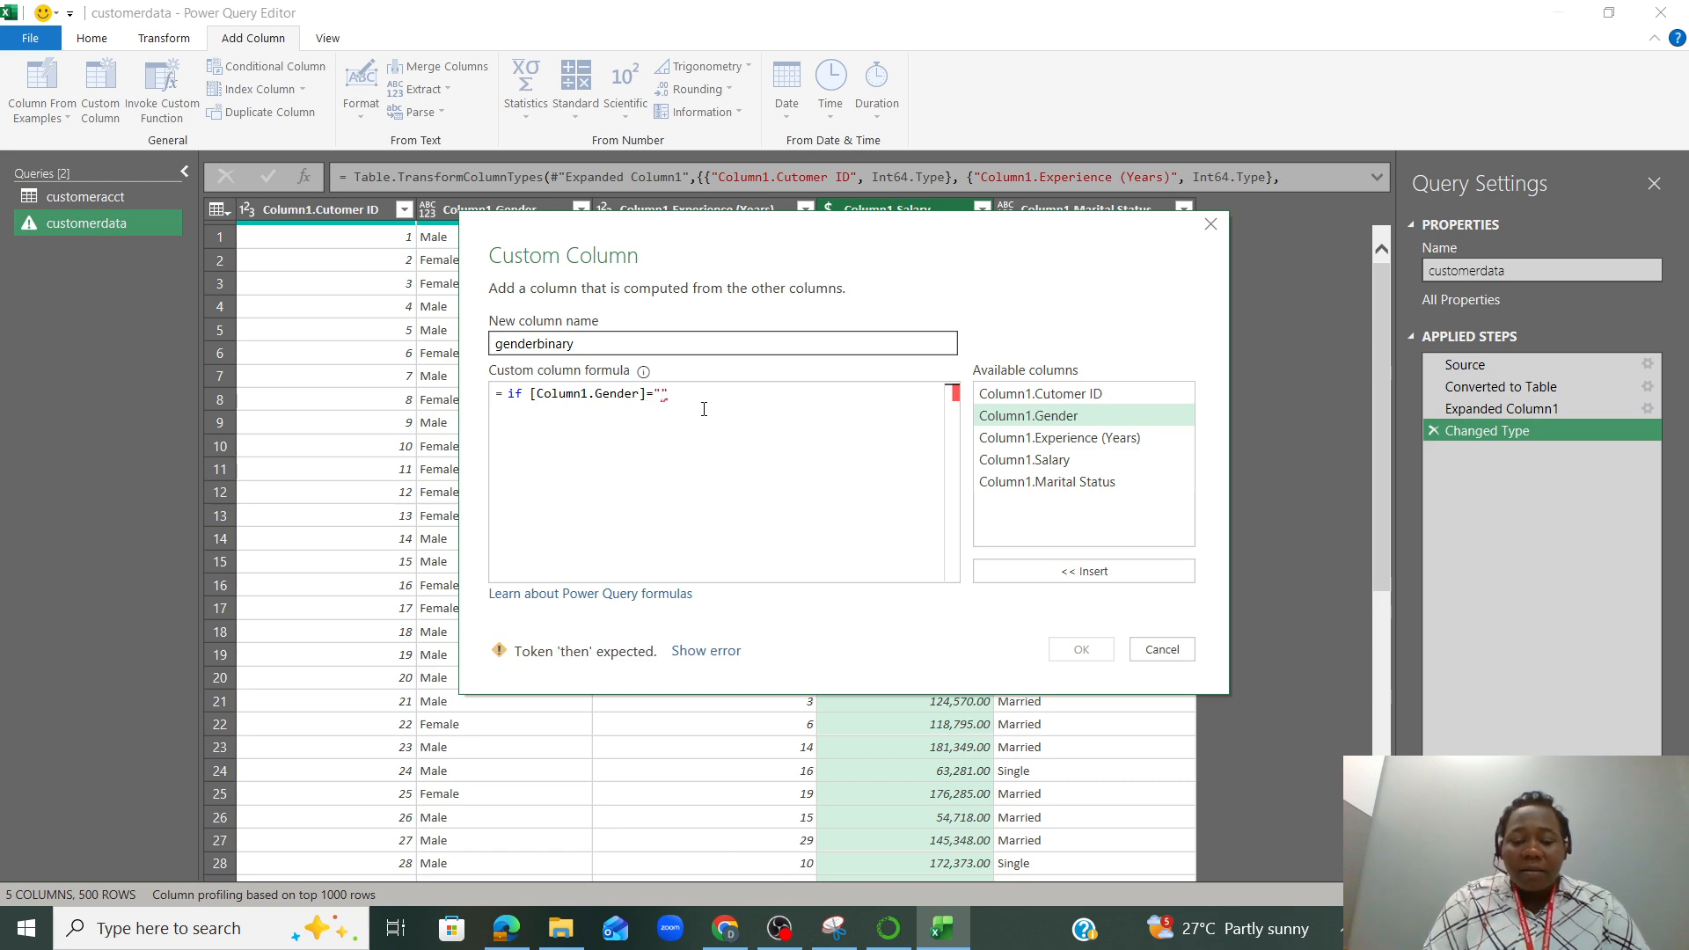
pyautogui.write('Male"')
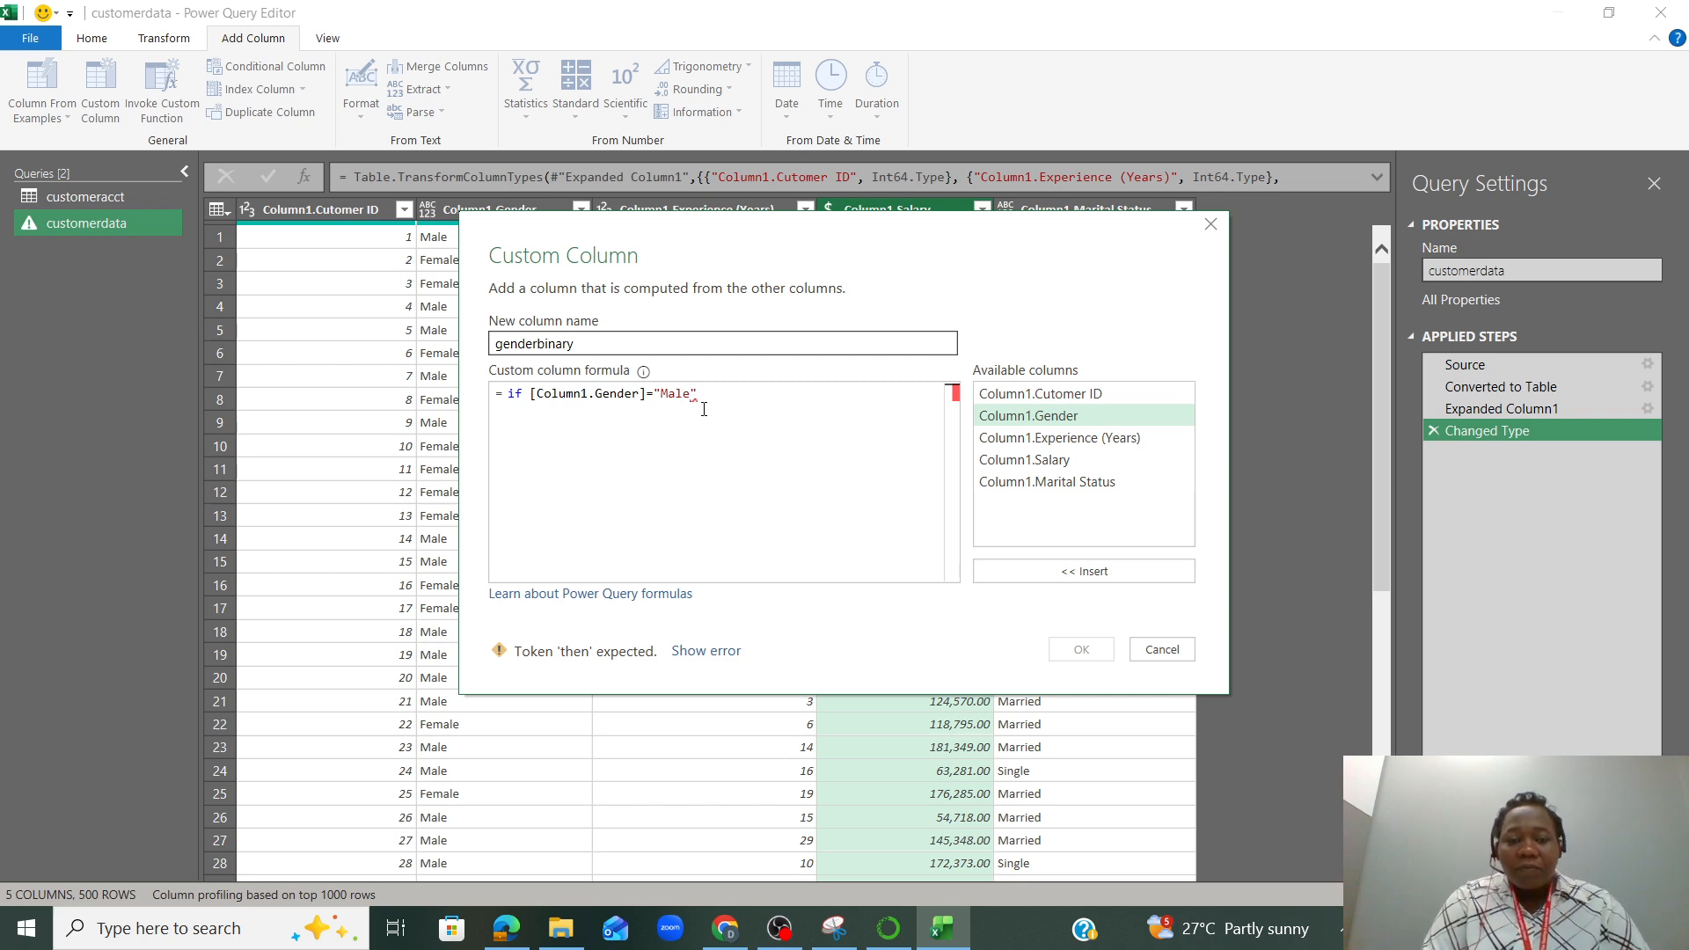
pyautogui.write(' then ')
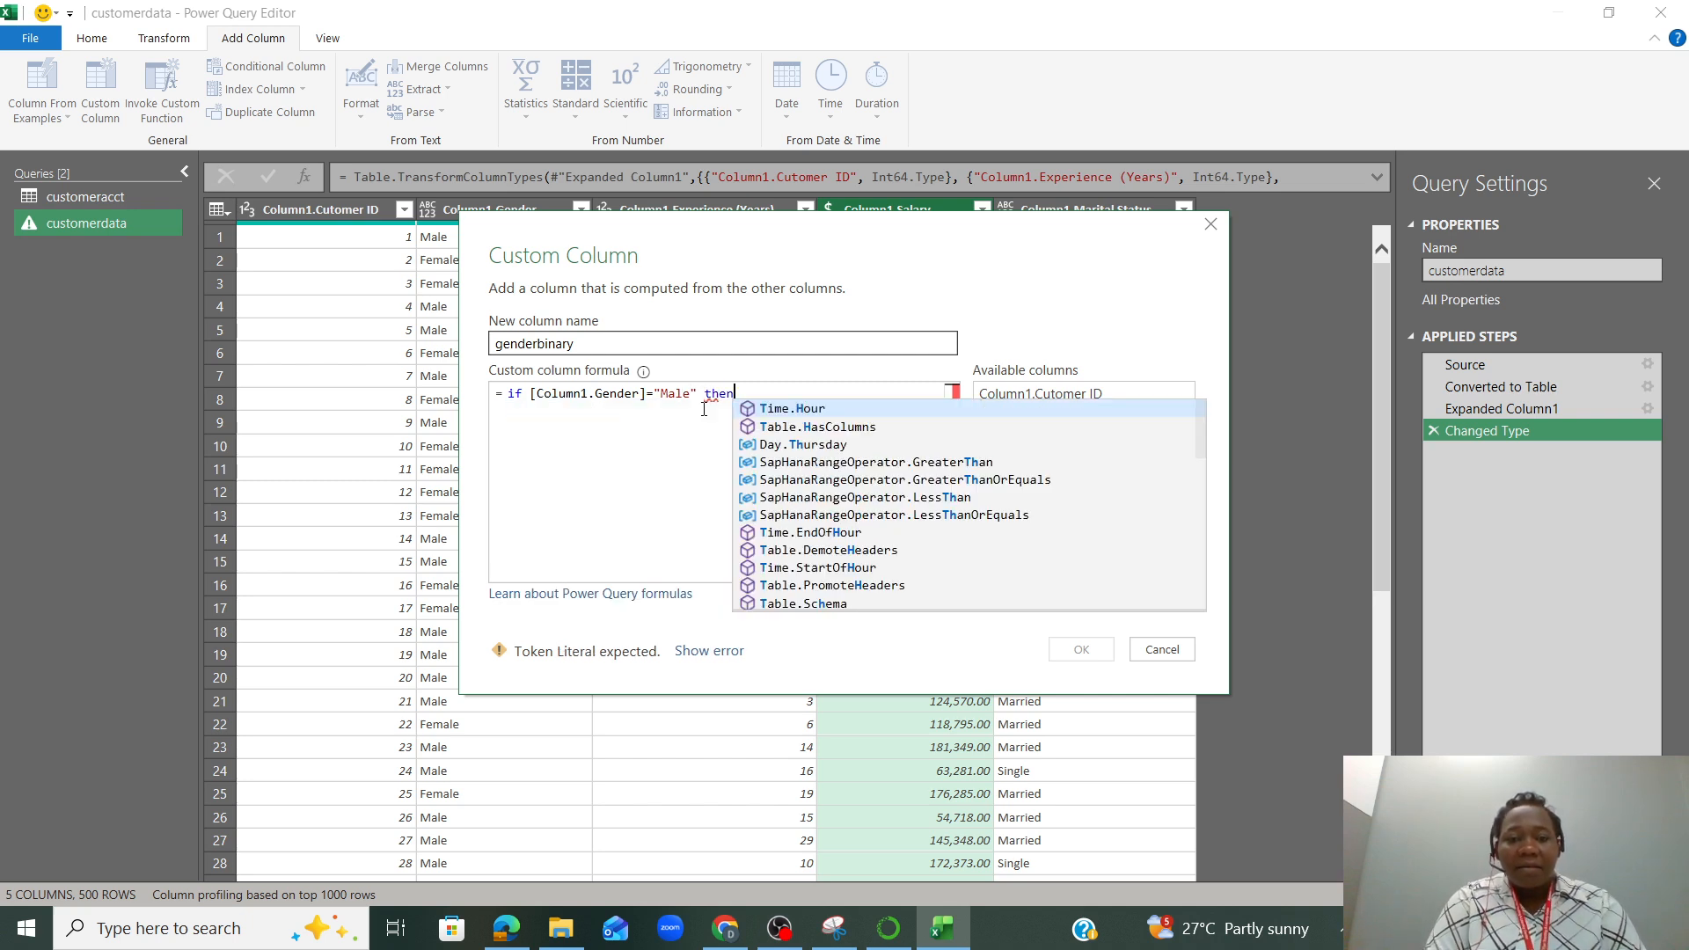
pyautogui.write('1 e')
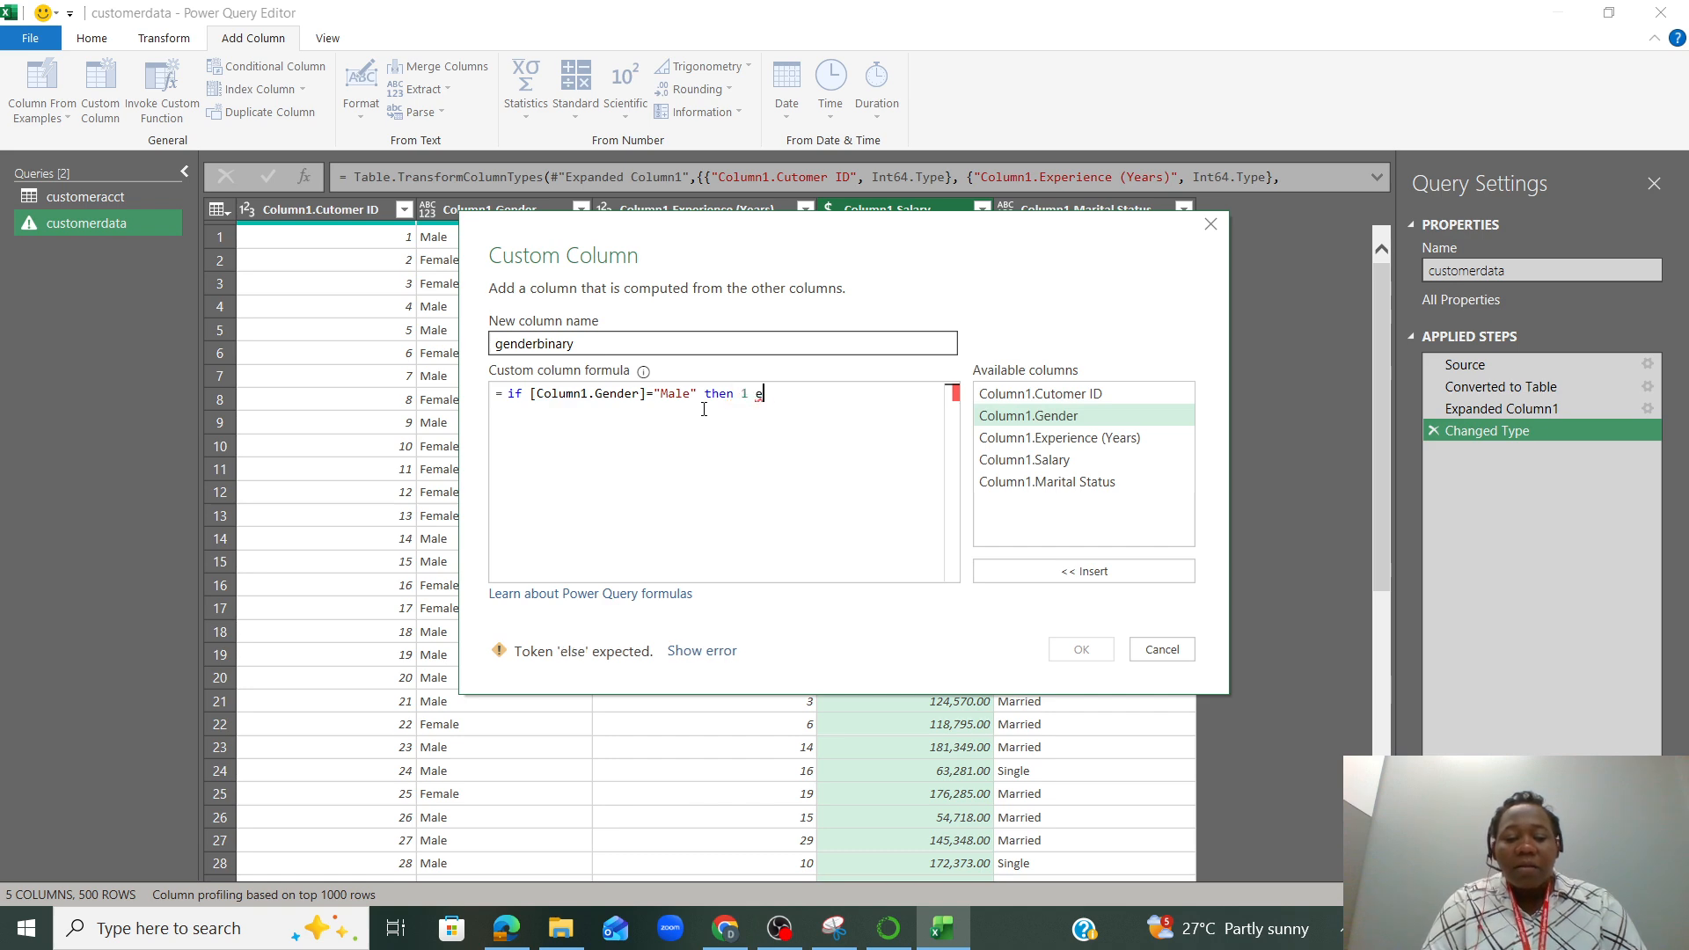
pyautogui.write('lse 0')
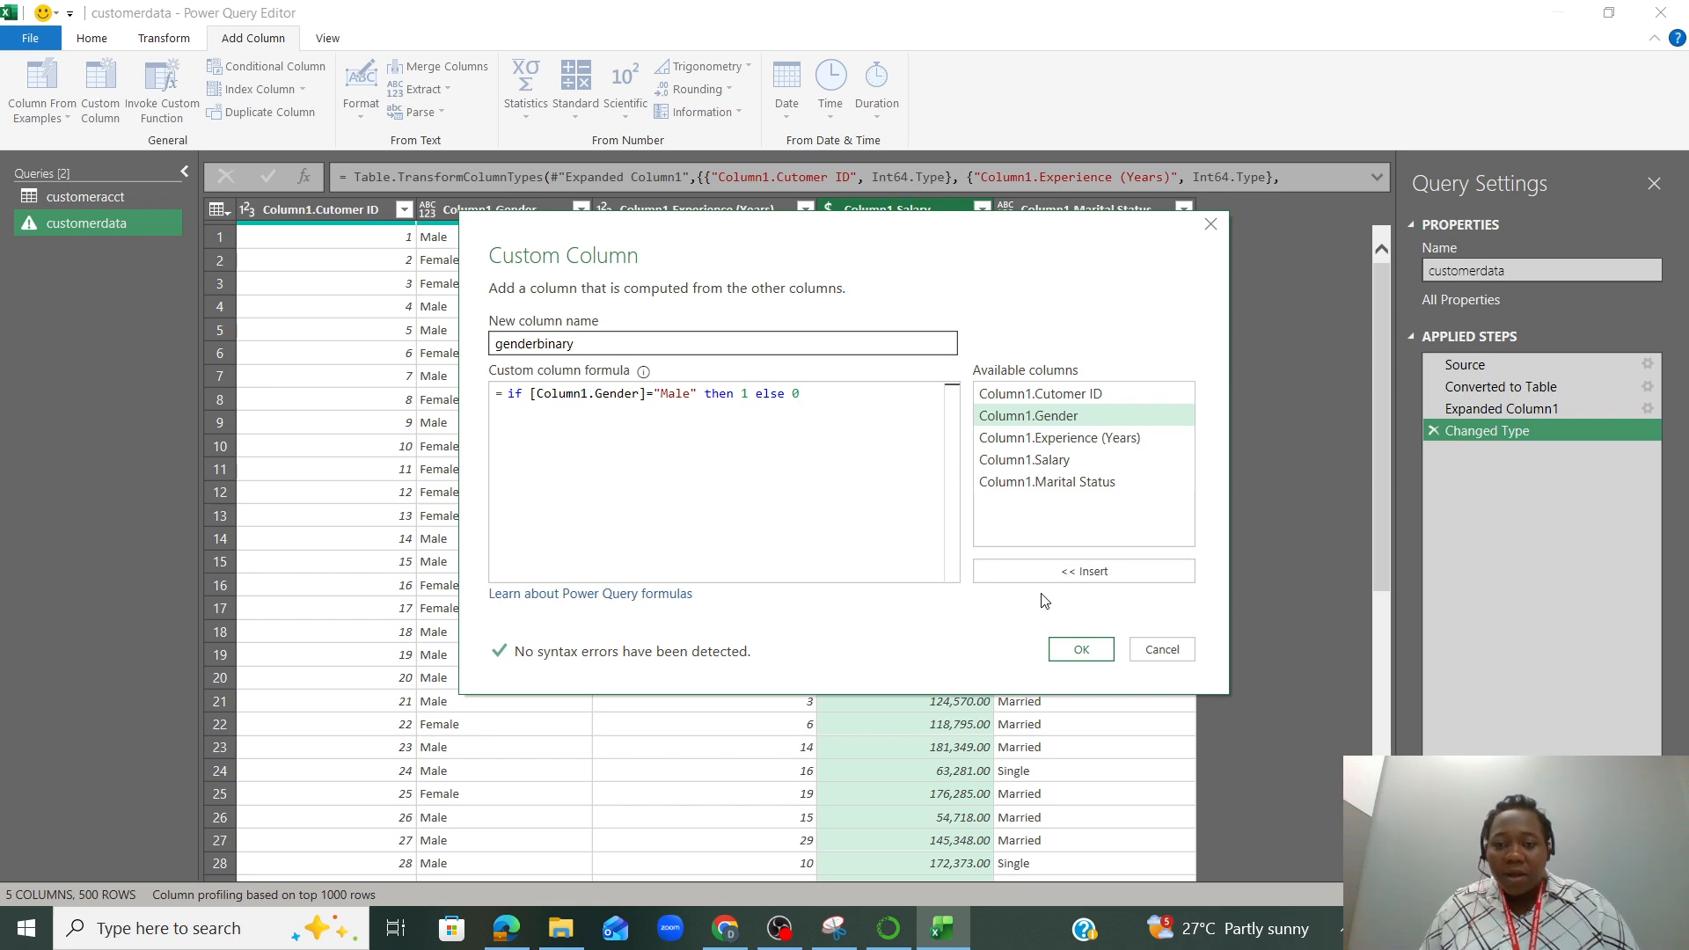
pyautogui.click(1081, 649)
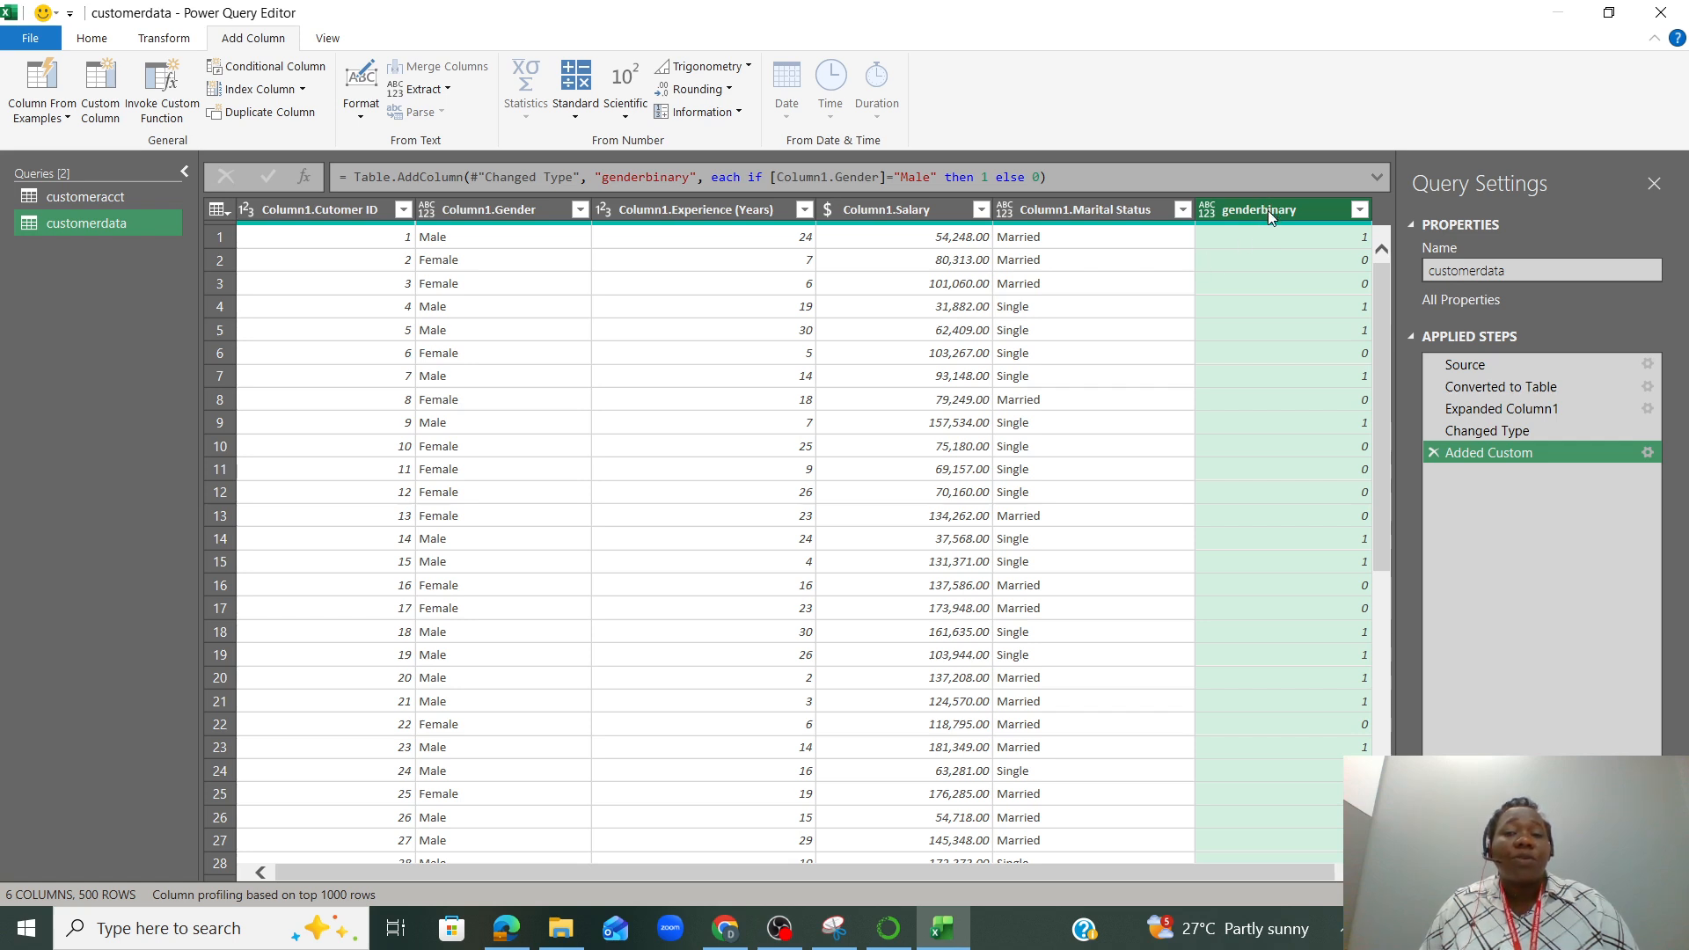
# Move the genderbinary column directly after Column1.Gender
pyautogui.moveTo(1269, 209); pyautogui.dragTo(669, 218)
pyautogui.moveTo(641, 208); pyautogui.dragTo(670, 228)
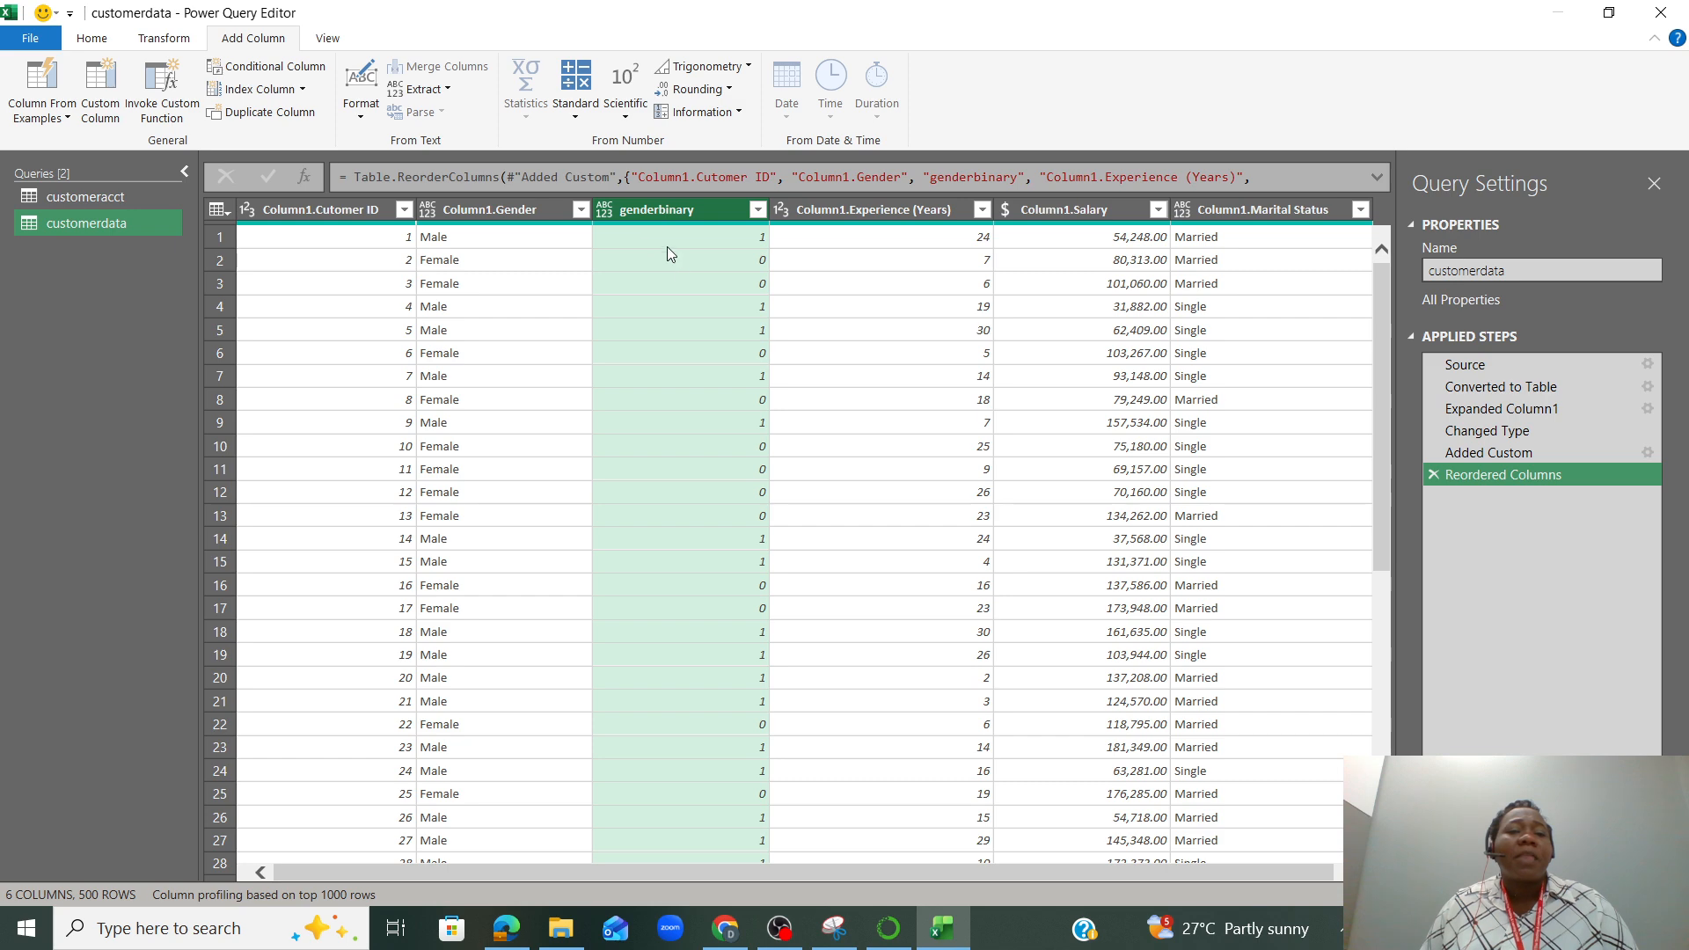
# Apply the genderbinary filter with all values selected, and check the filter values of Column1.Gender
pyautogui.click(756, 211)
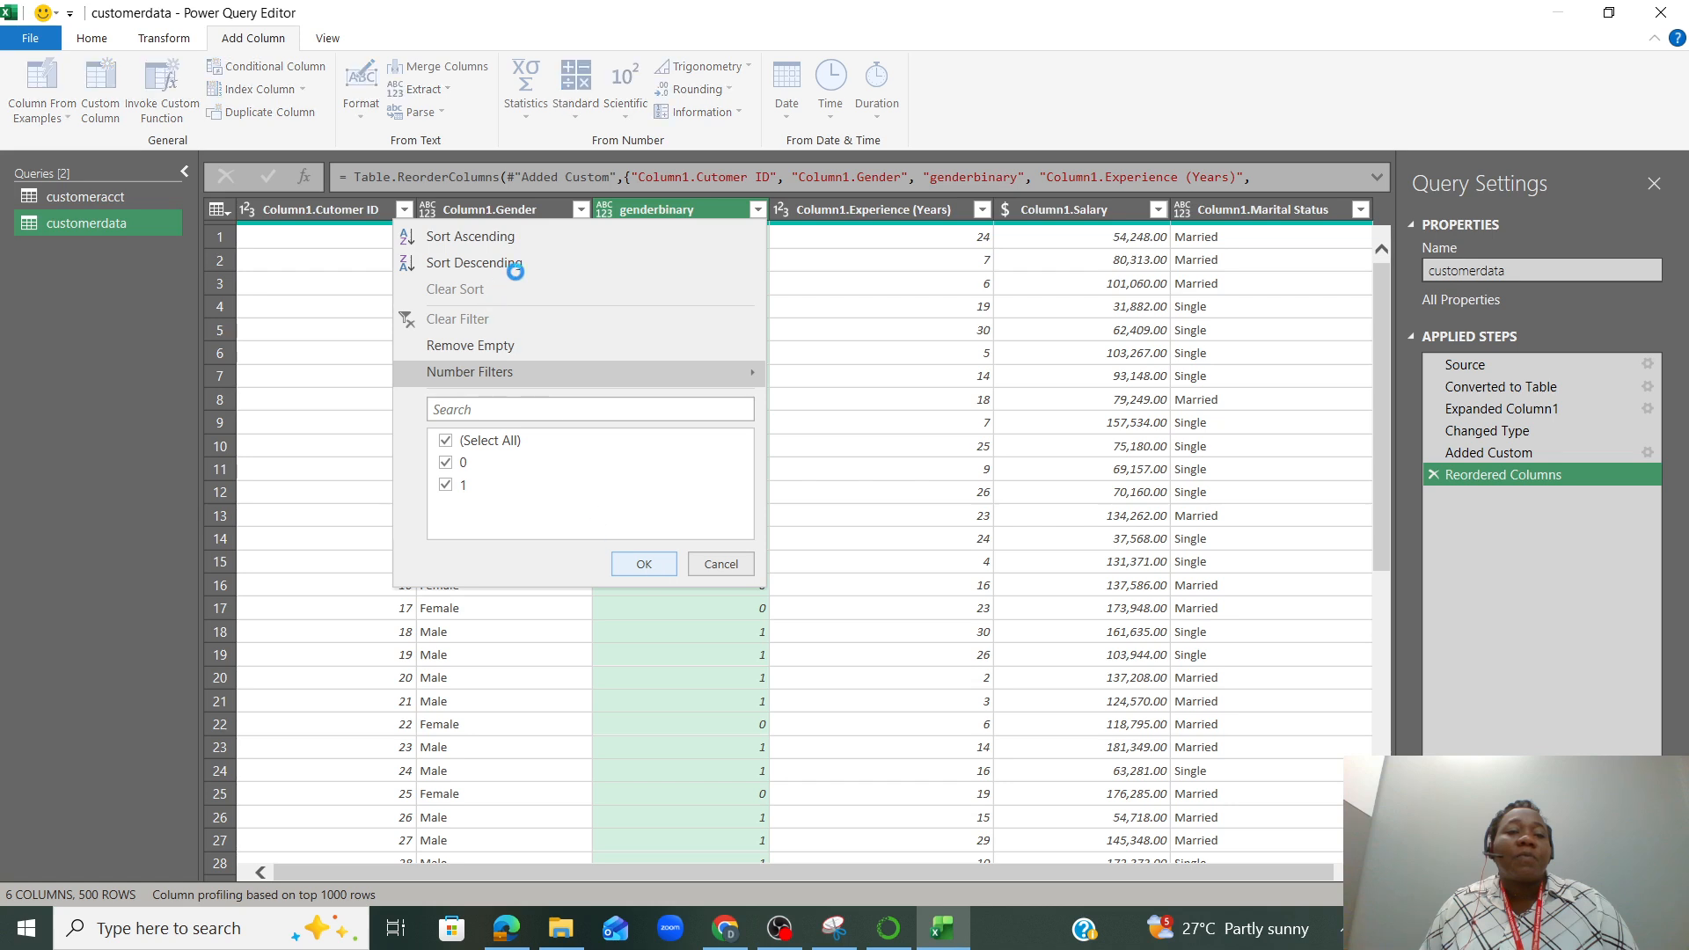
pyautogui.click(645, 564)
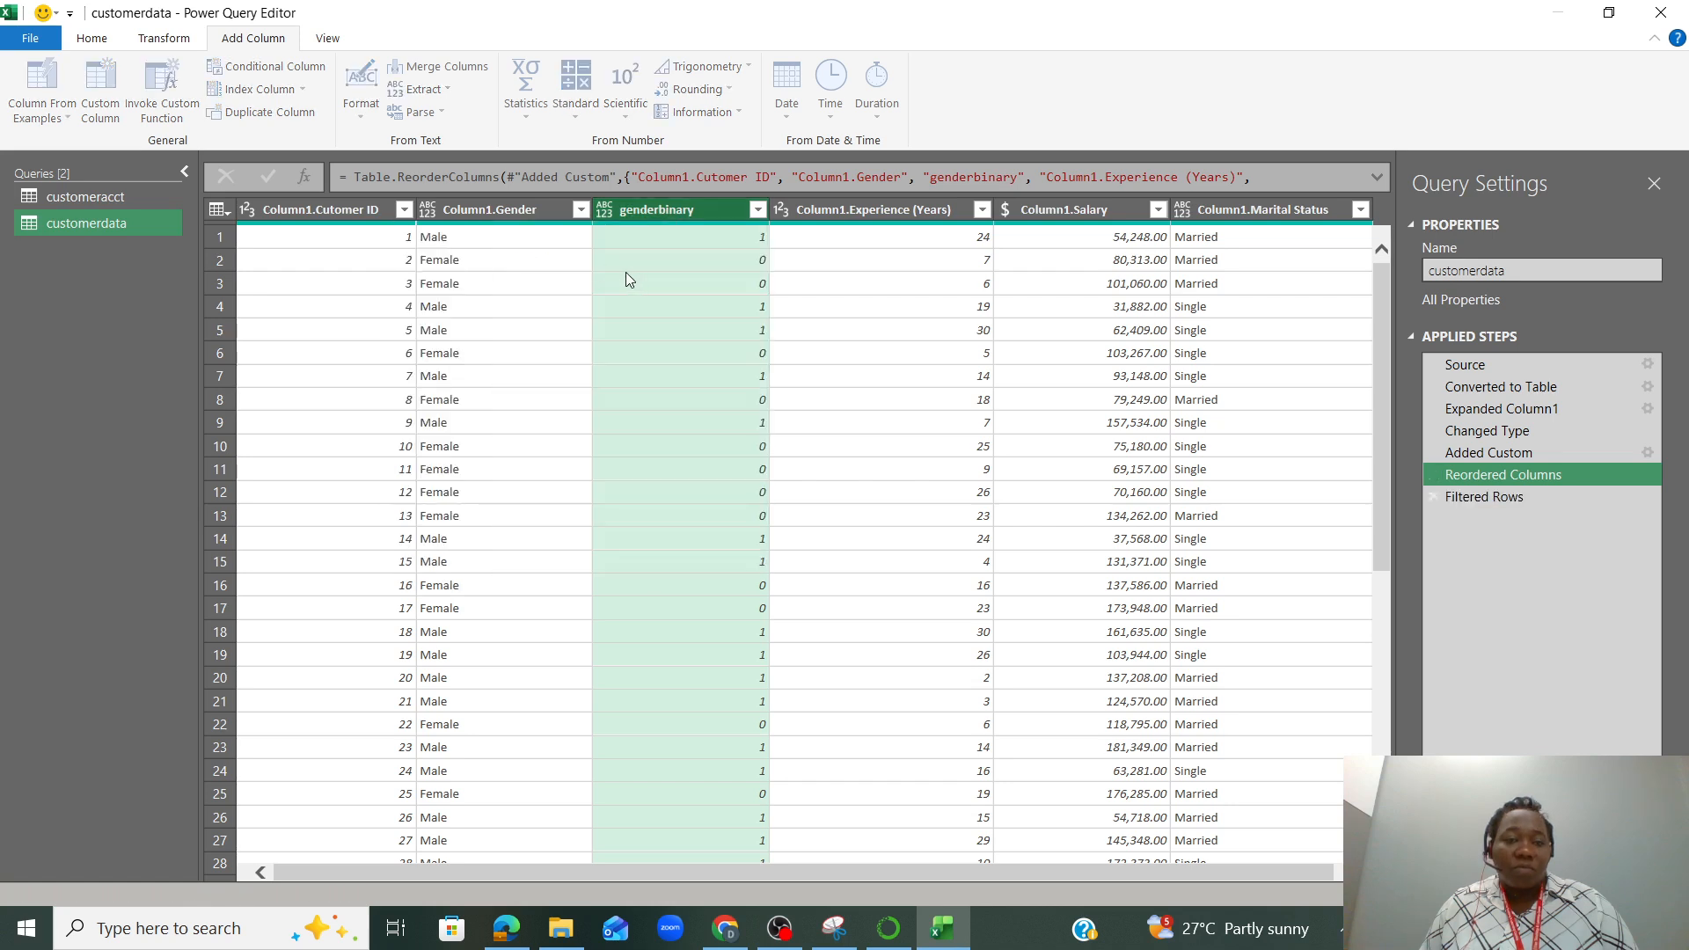
pyautogui.click(580, 211)
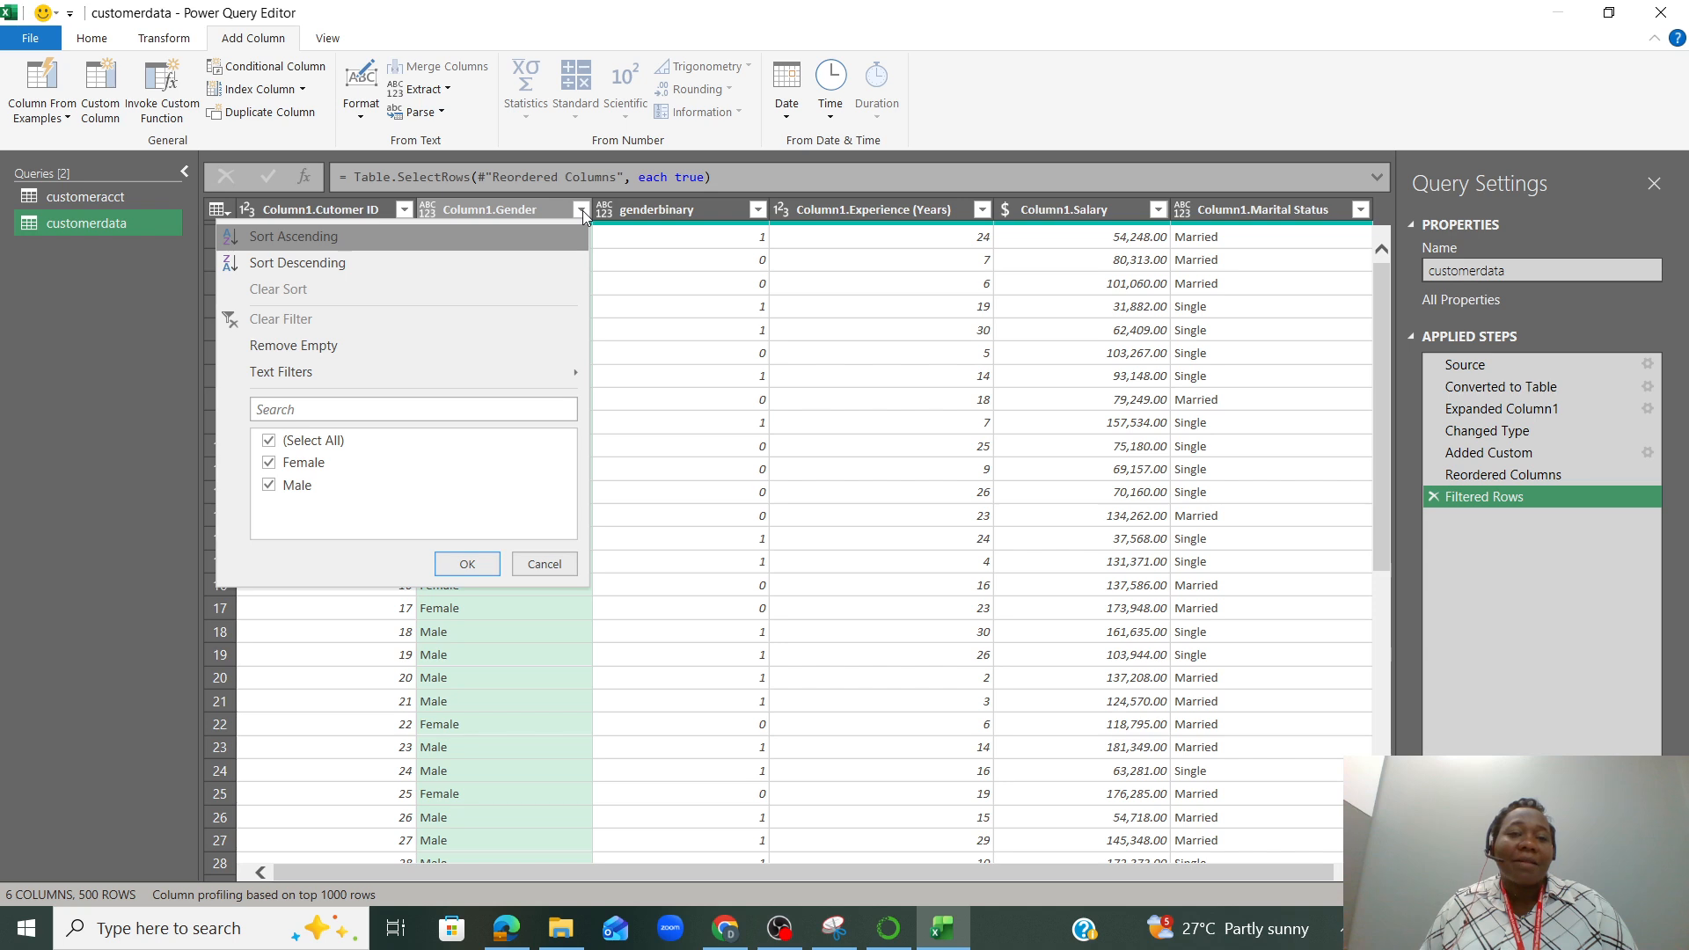
pyautogui.click(581, 210)
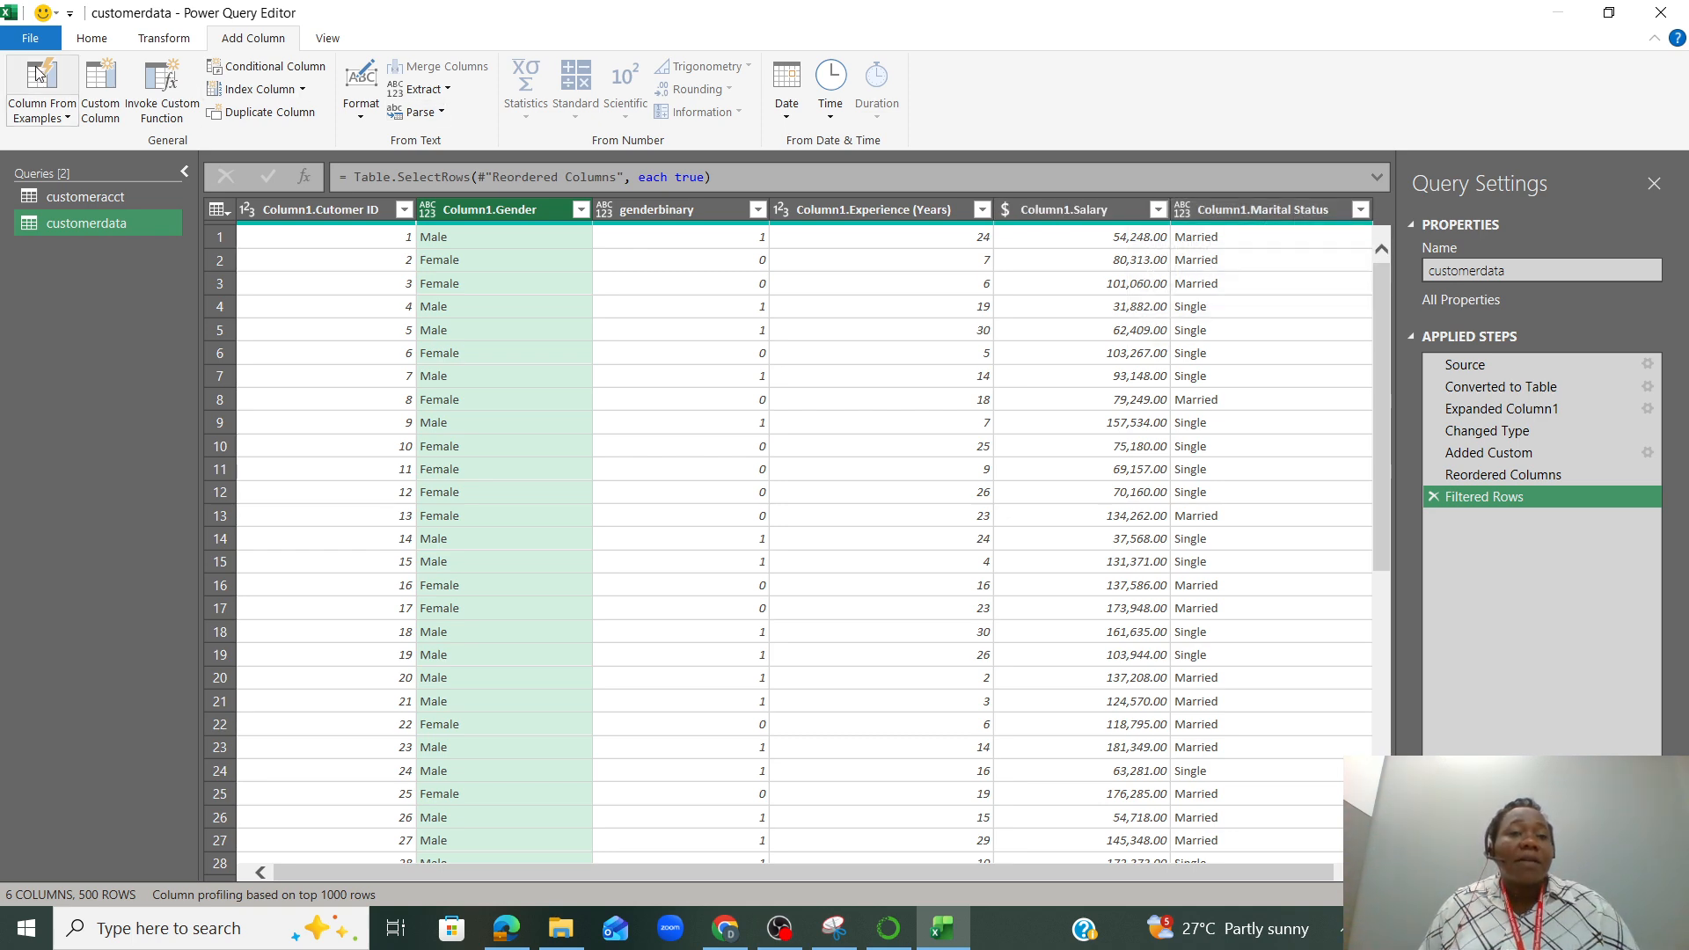
# Start another custom column in the customerdata query and name it maritalbinary
pyautogui.click(102, 86)
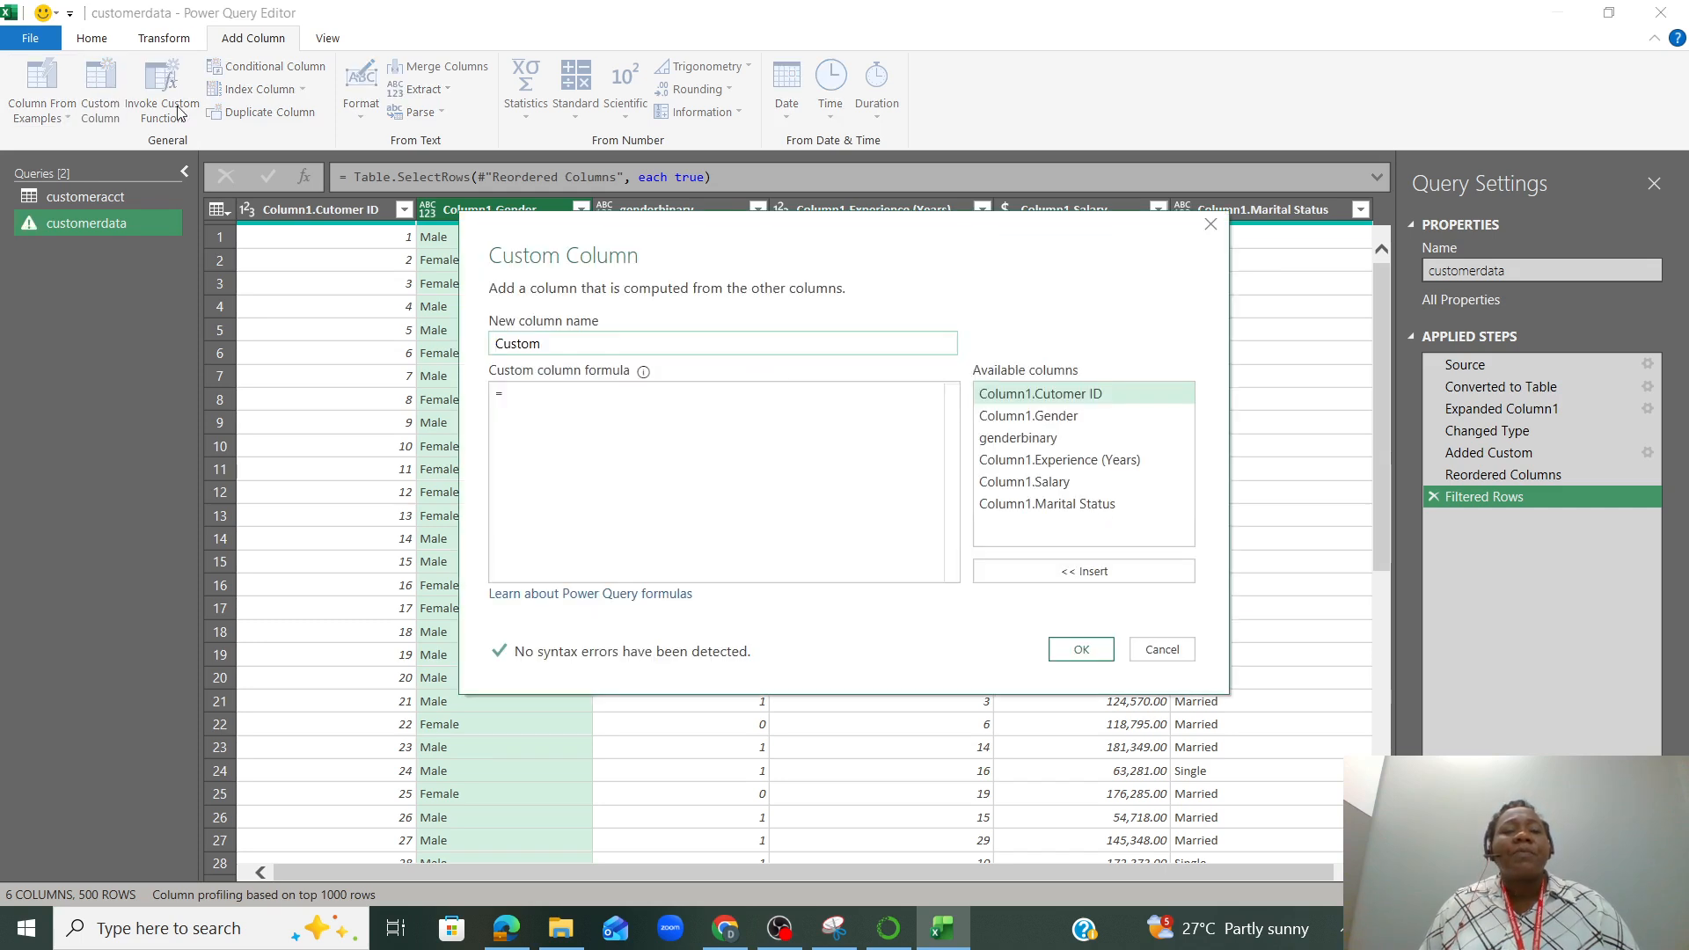
pyautogui.doubleClick(551, 344)
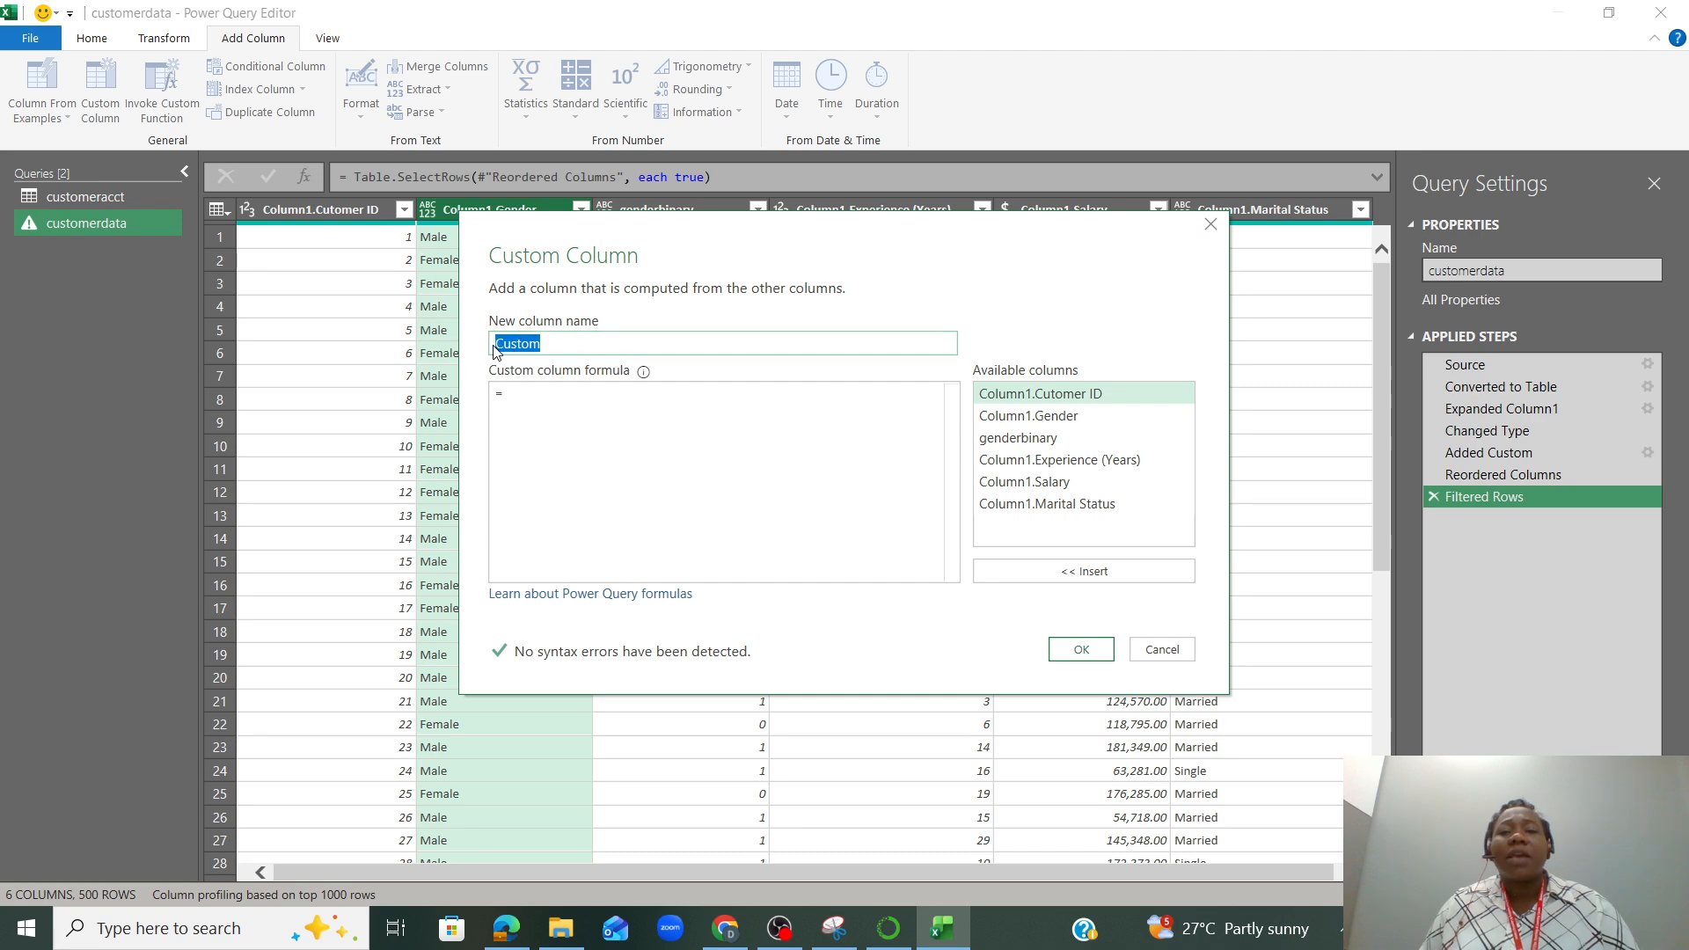
pyautogui.write('mari')
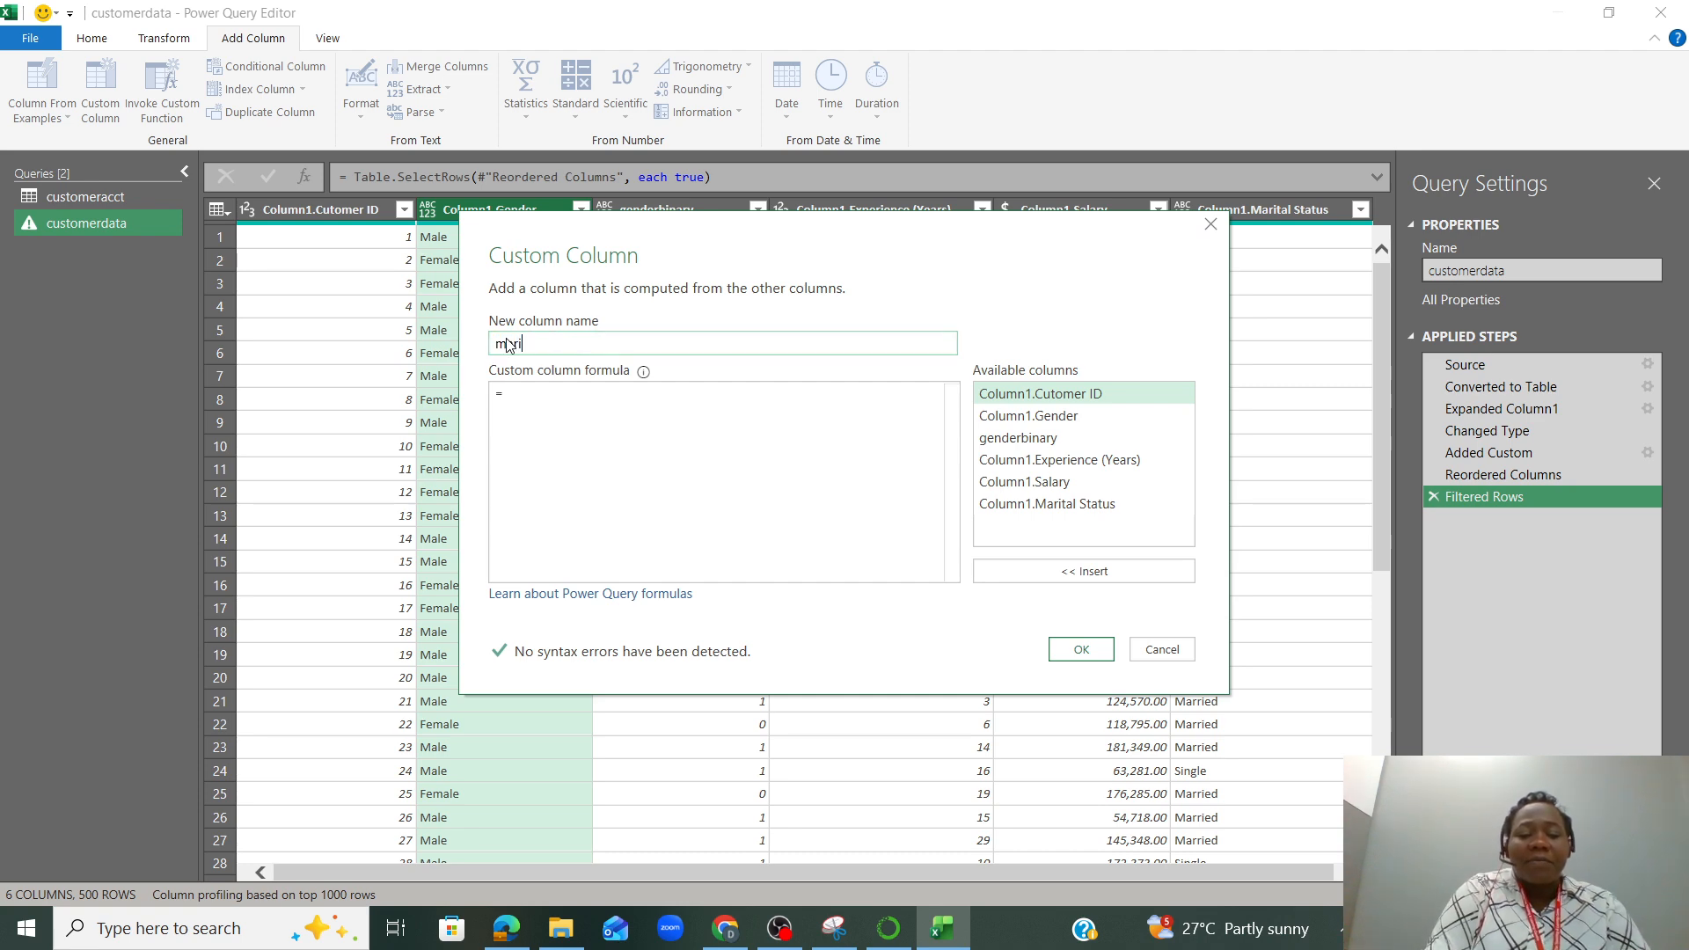
pyautogui.write('talb')
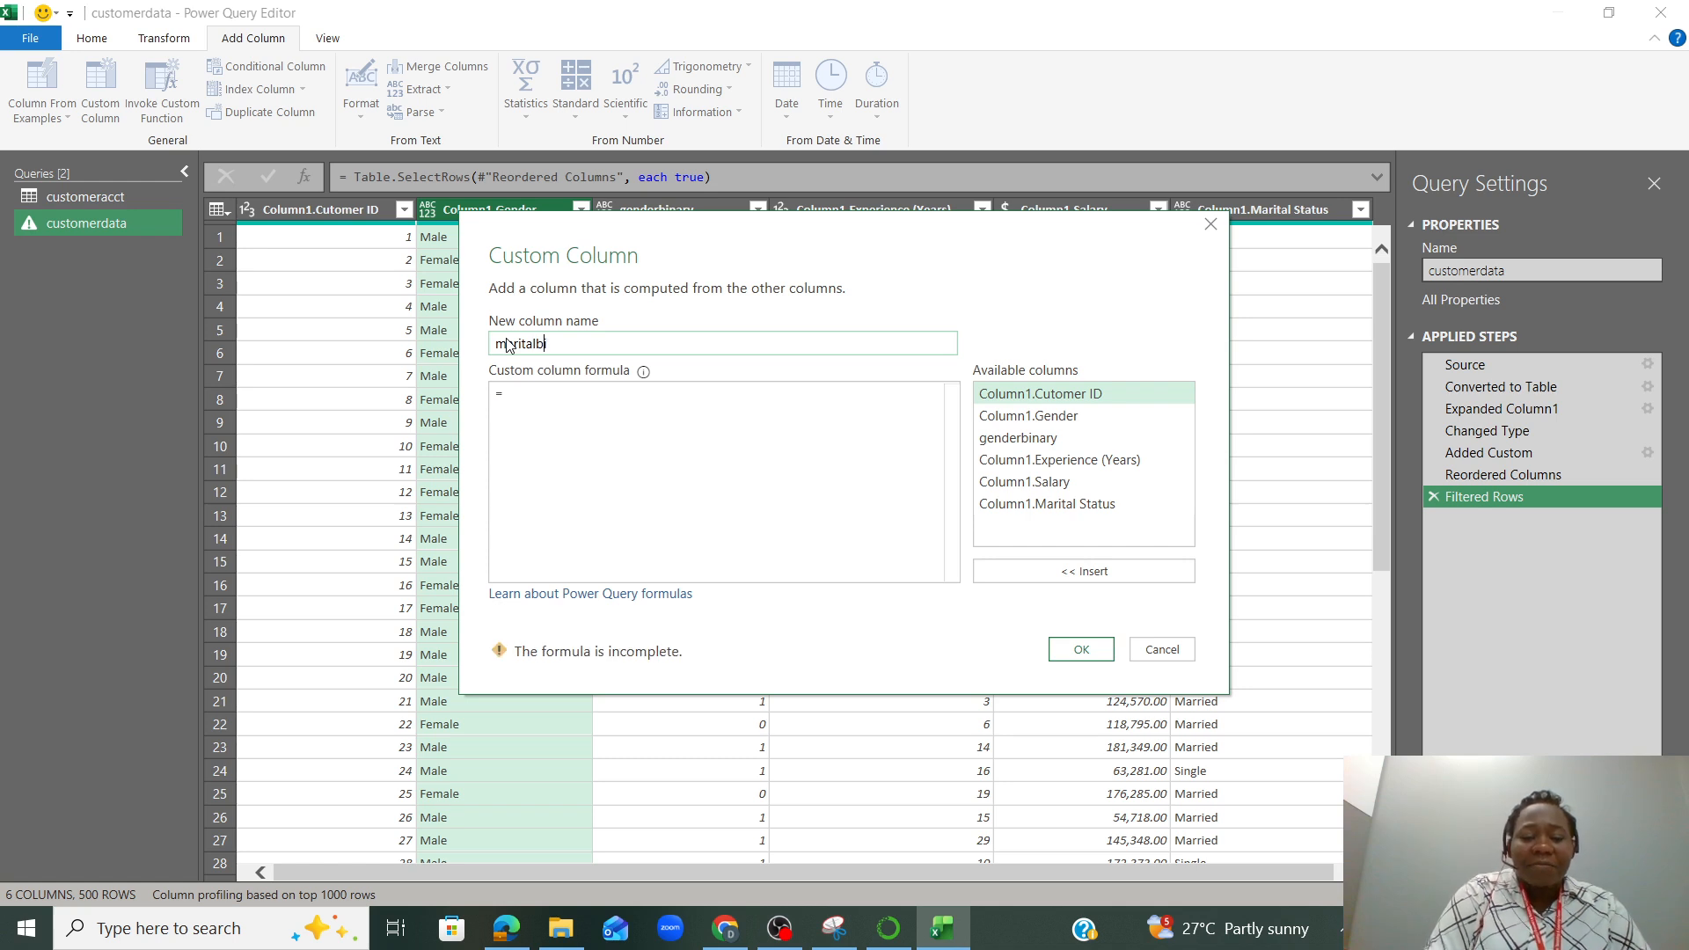
pyautogui.write('inary')
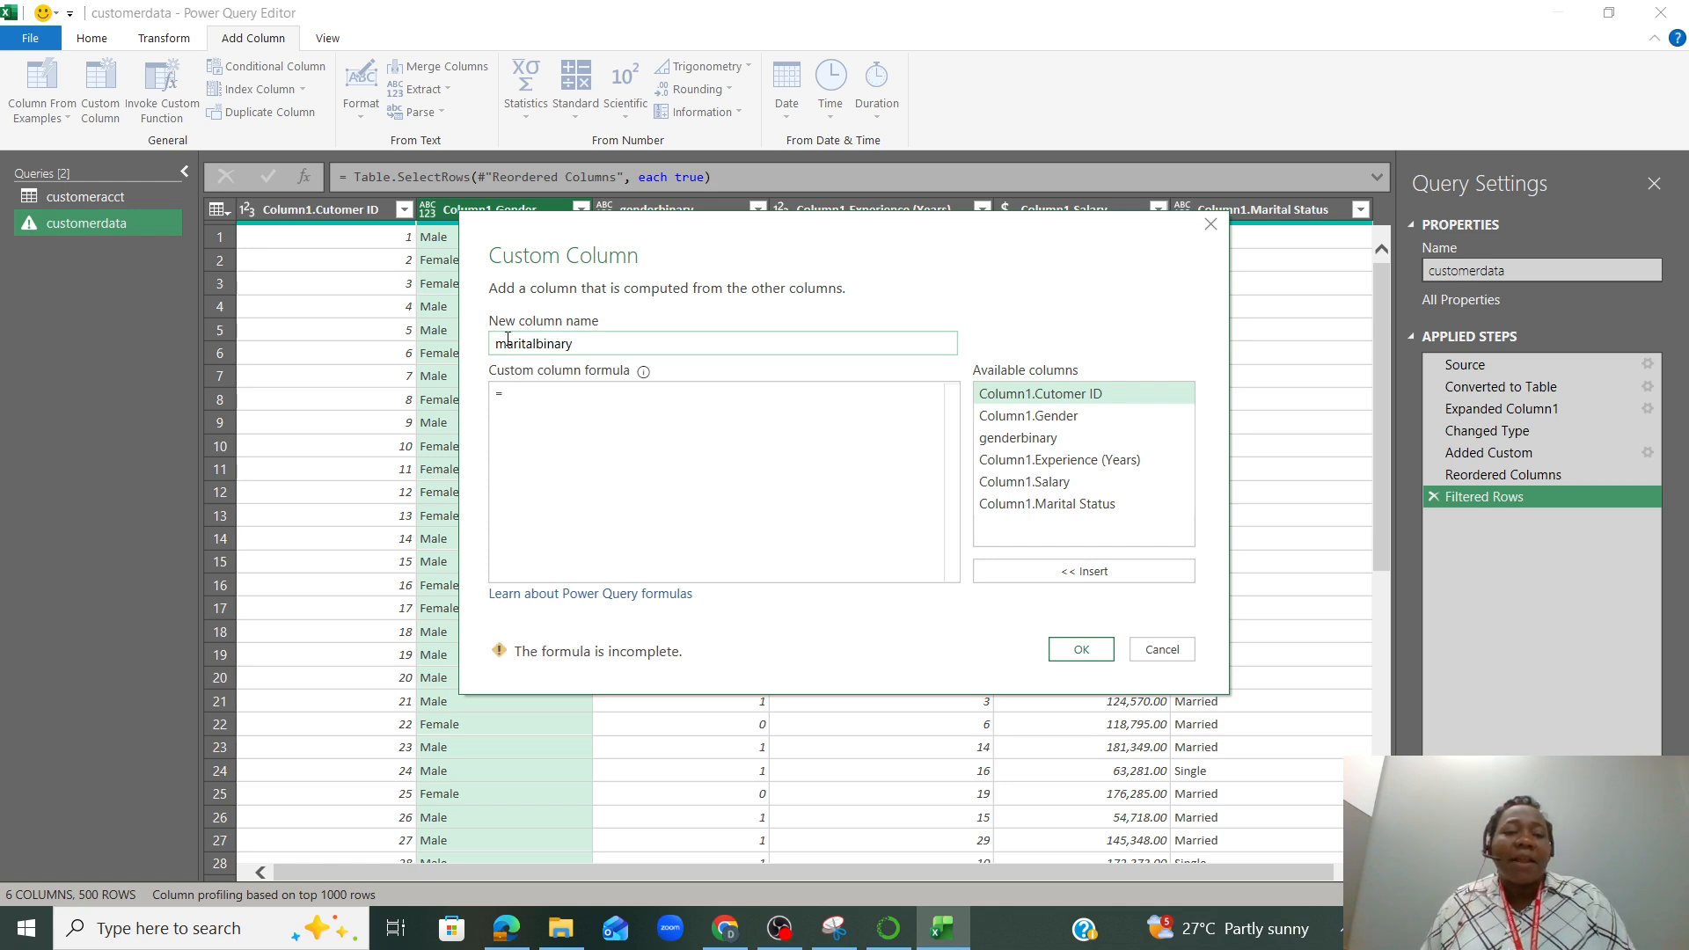
# Create the maritalbinary column with the formula if [Column1.Marital Status]="Married" then 1 else 0
pyautogui.click(553, 393)
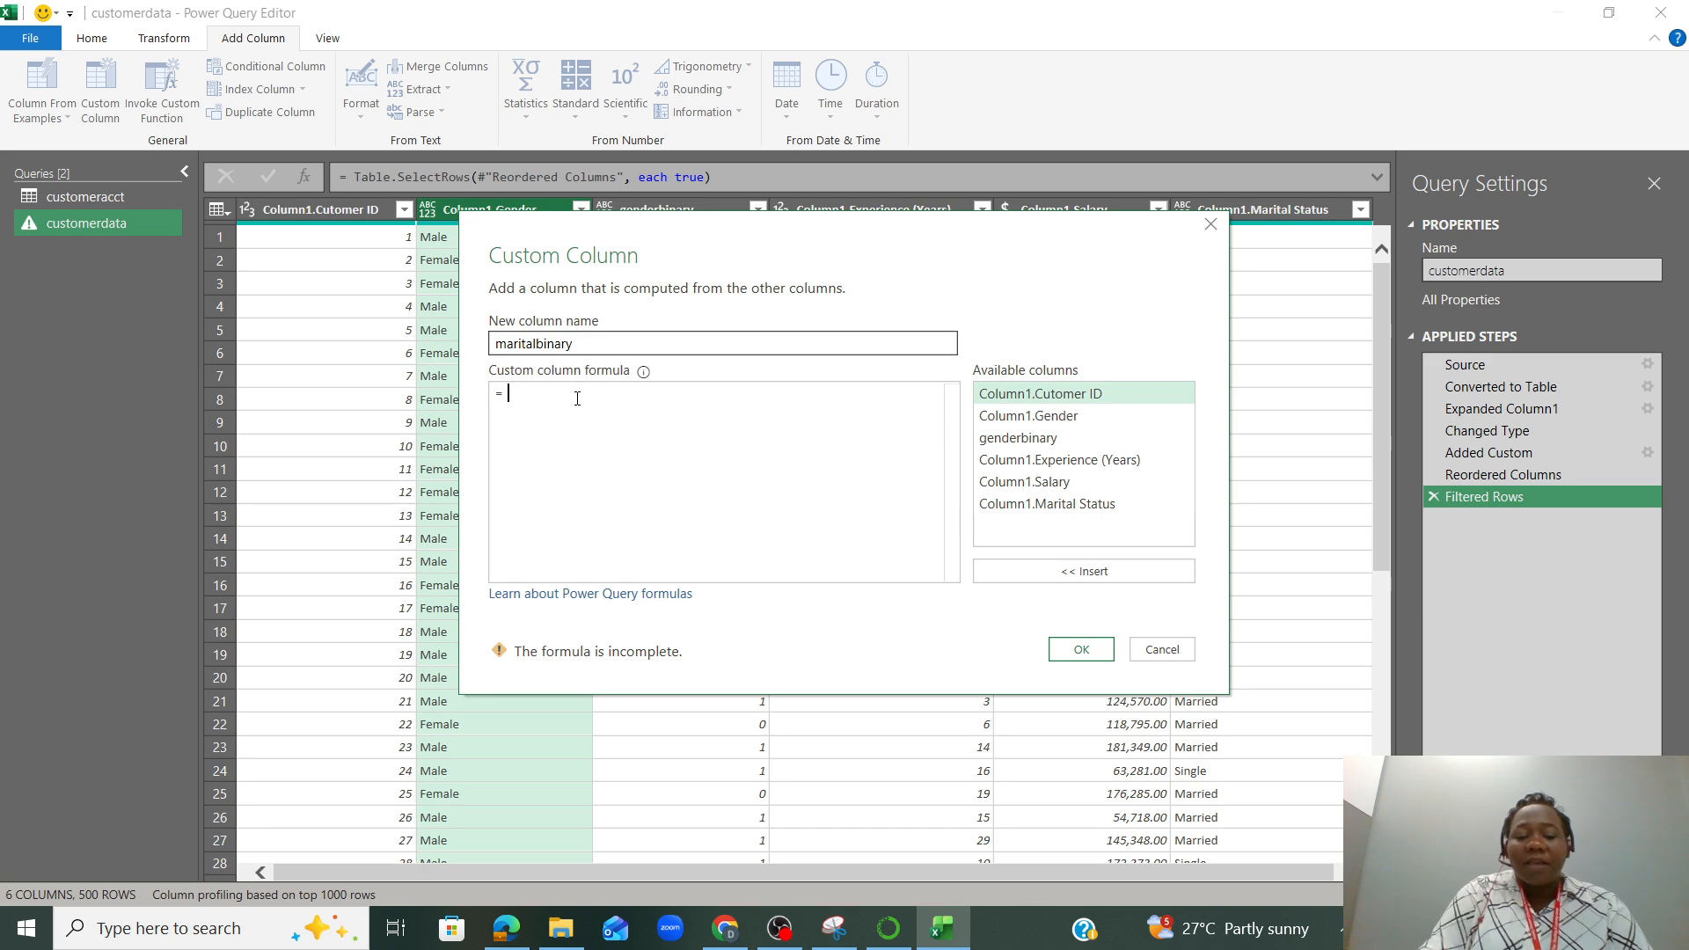
pyautogui.write('if')
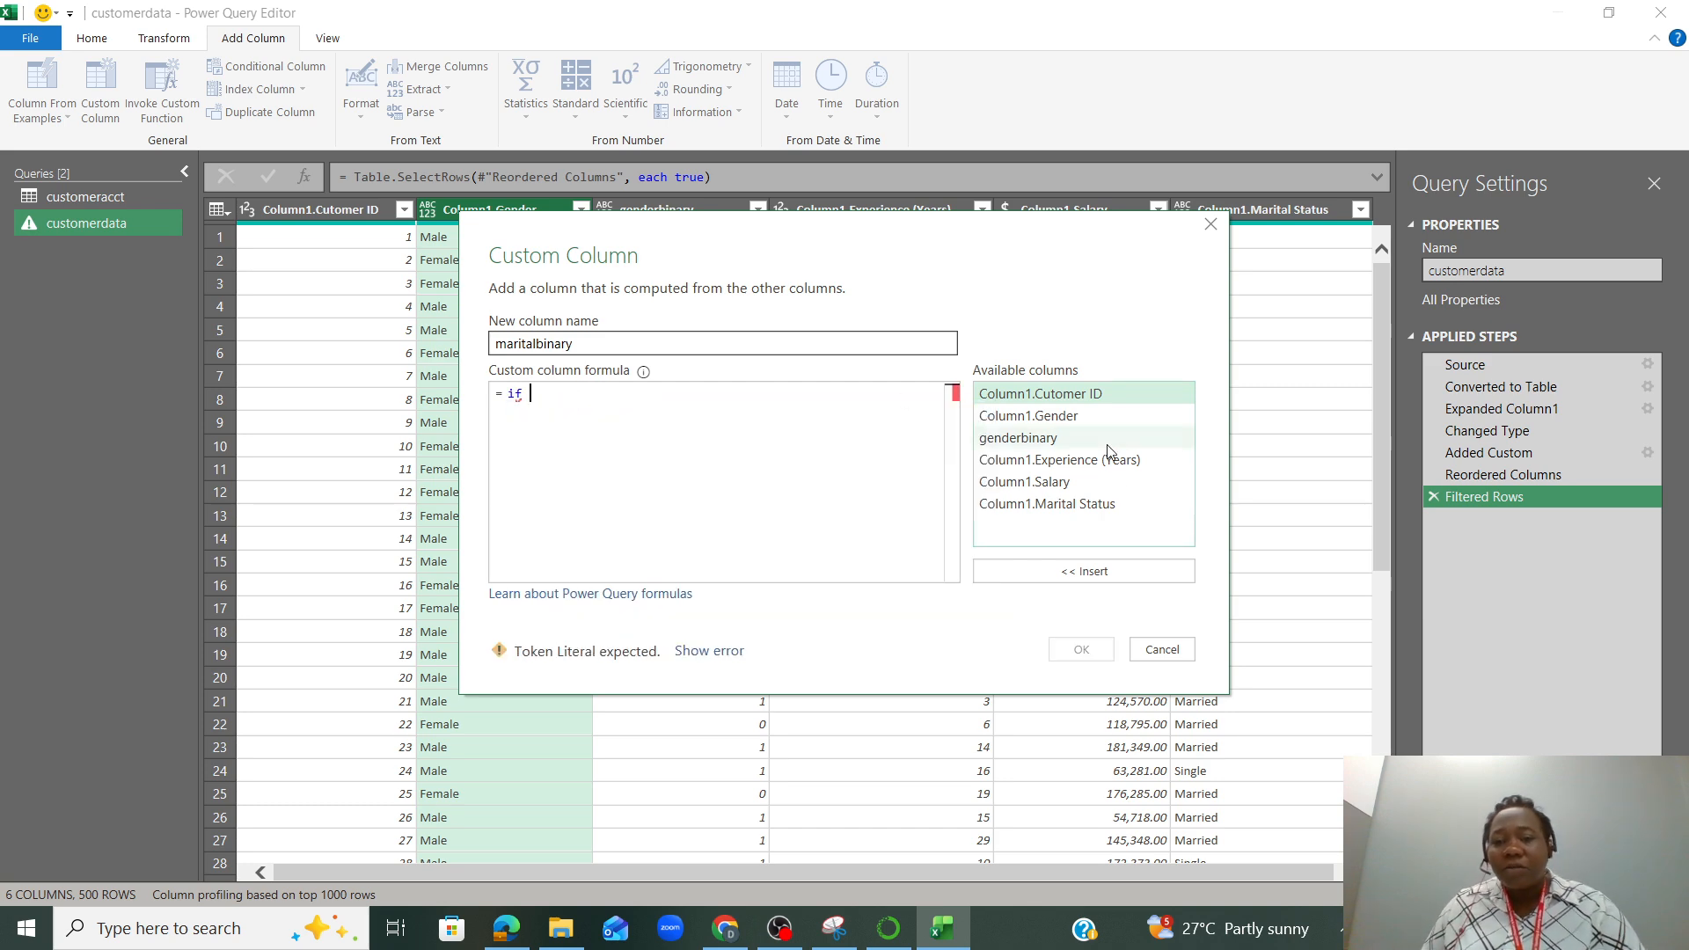
pyautogui.click(1095, 510)
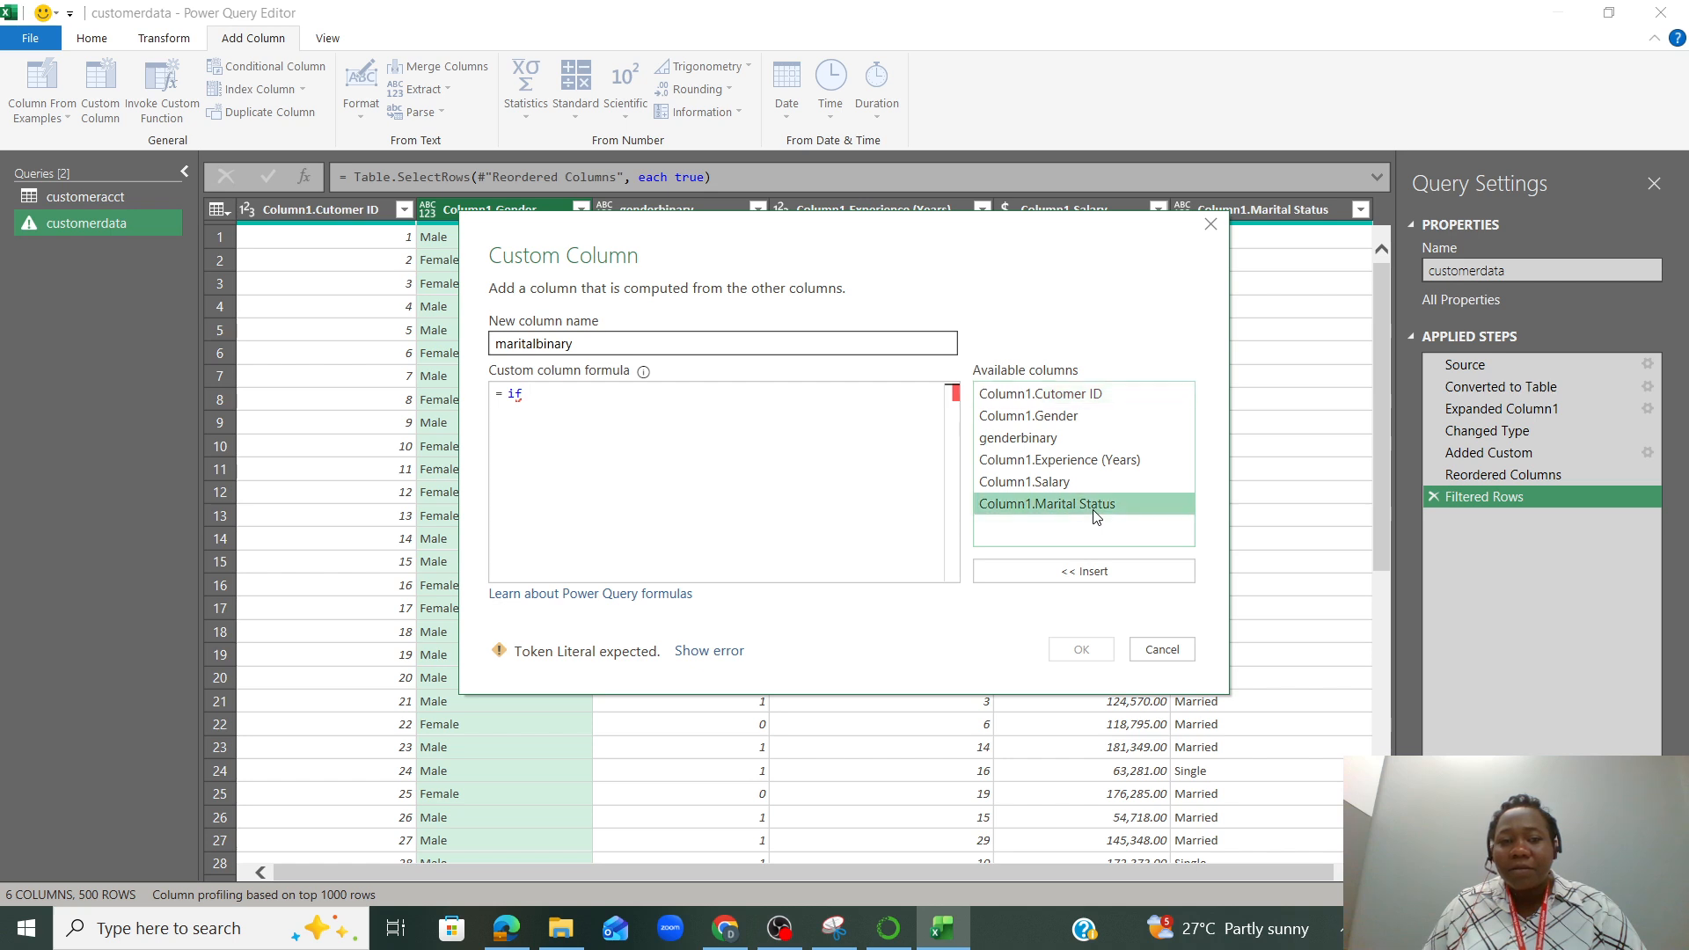
pyautogui.doubleClick(1095, 509)
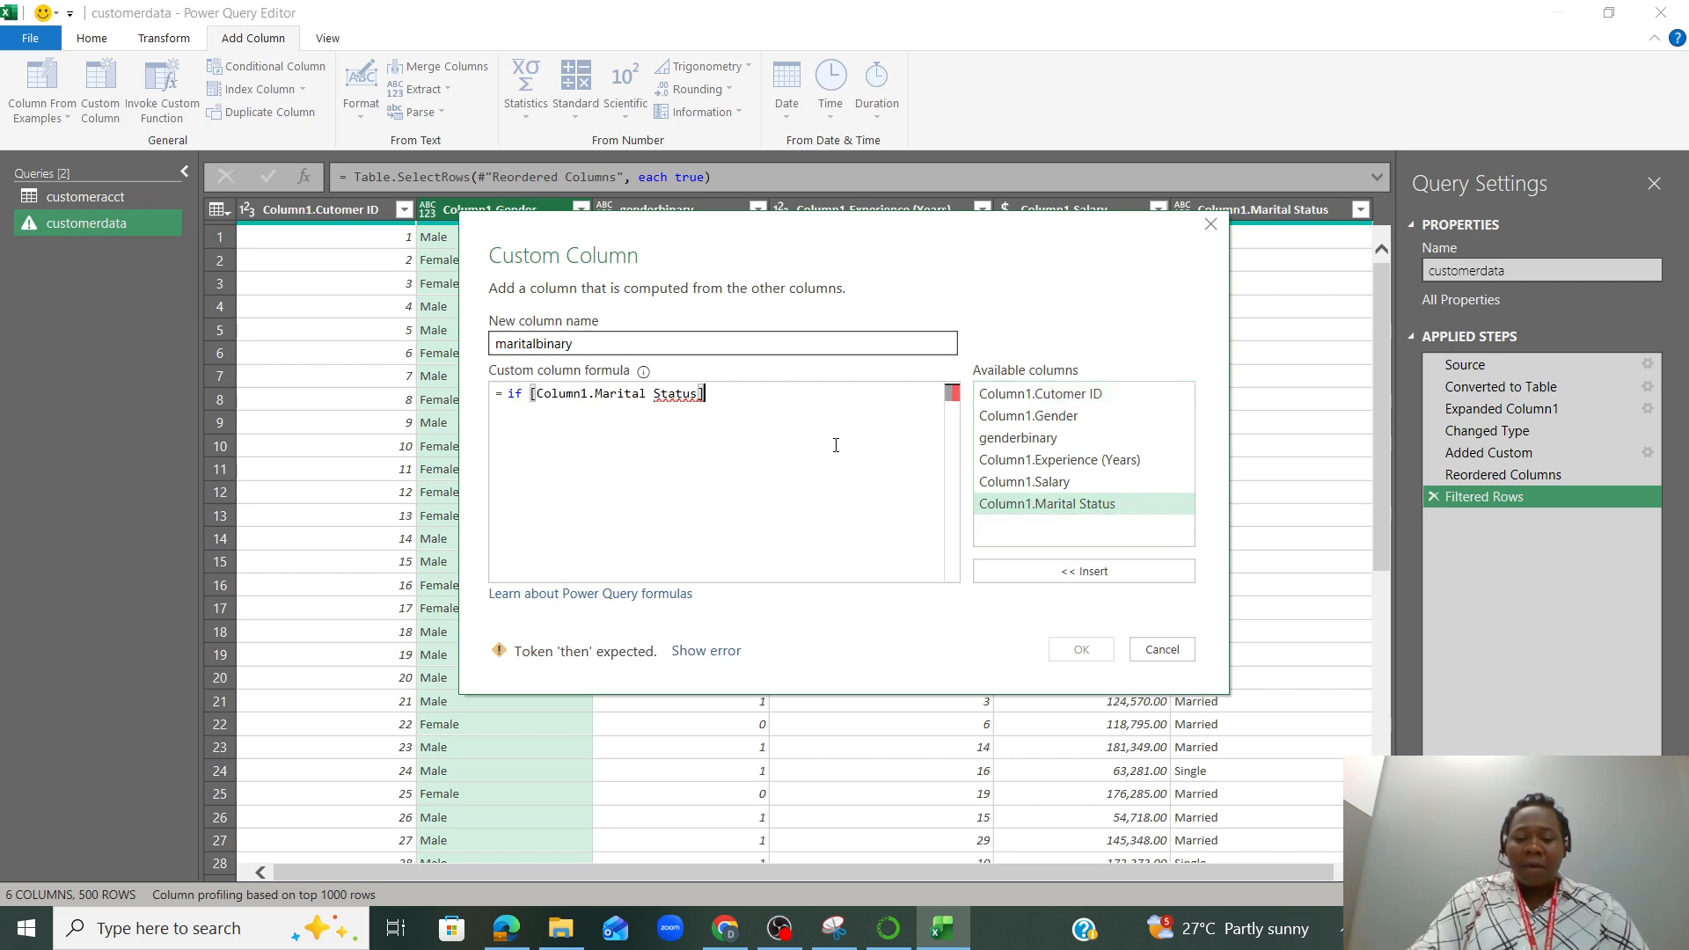
pyautogui.write('=')
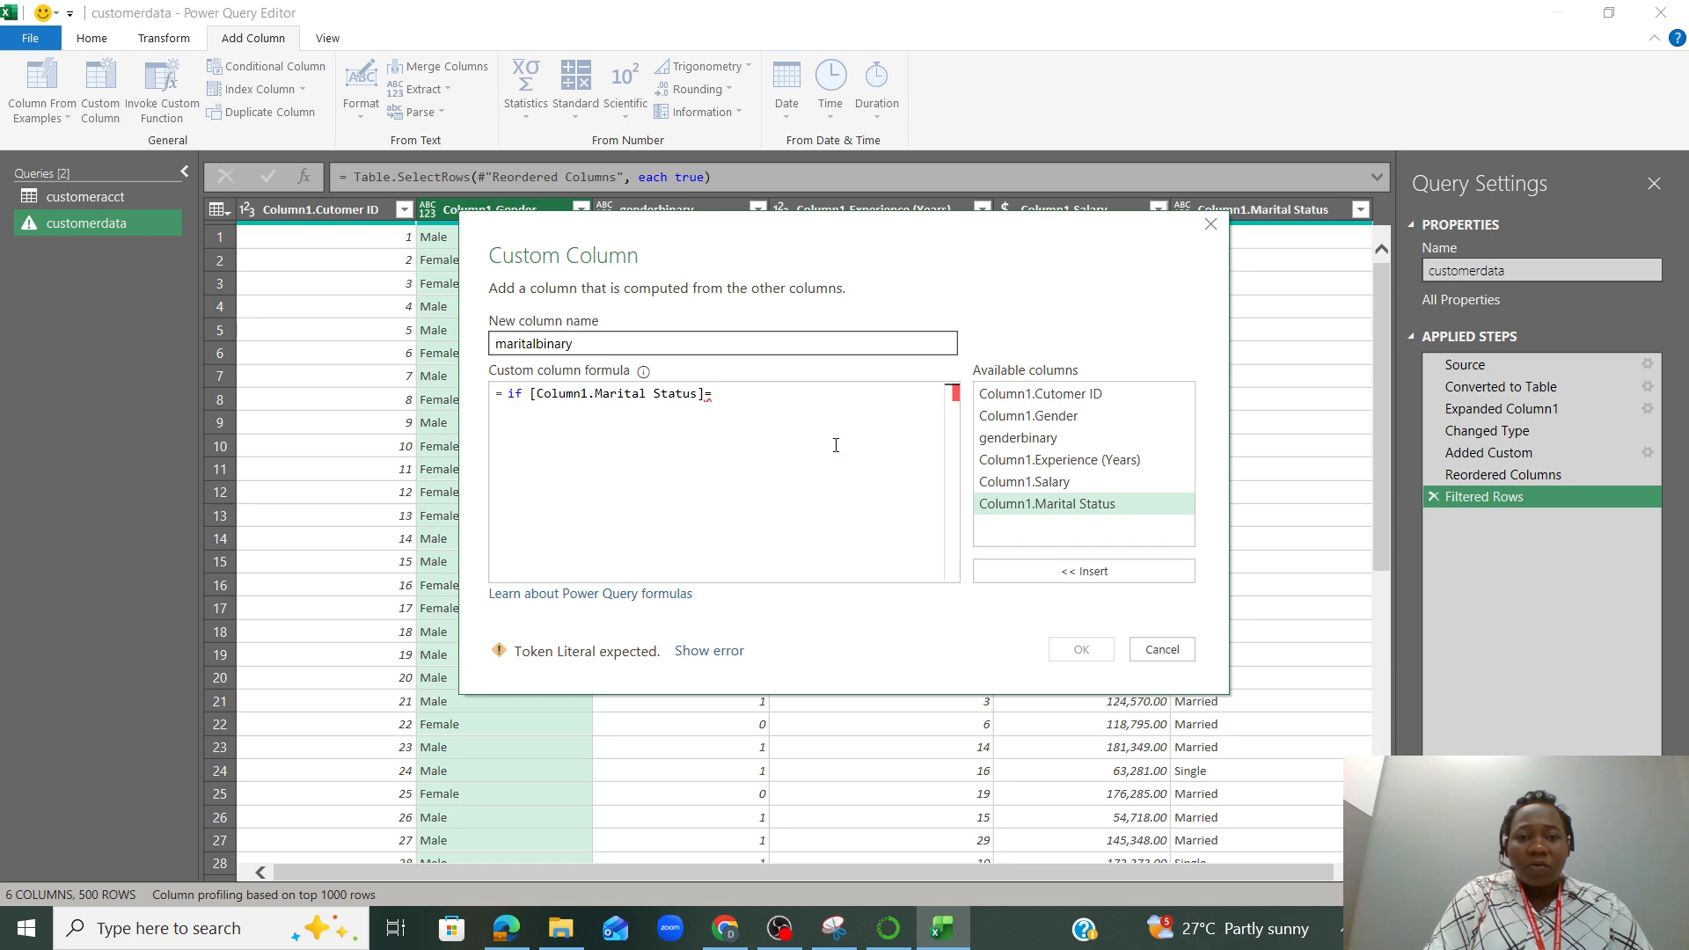
pyautogui.write('"')
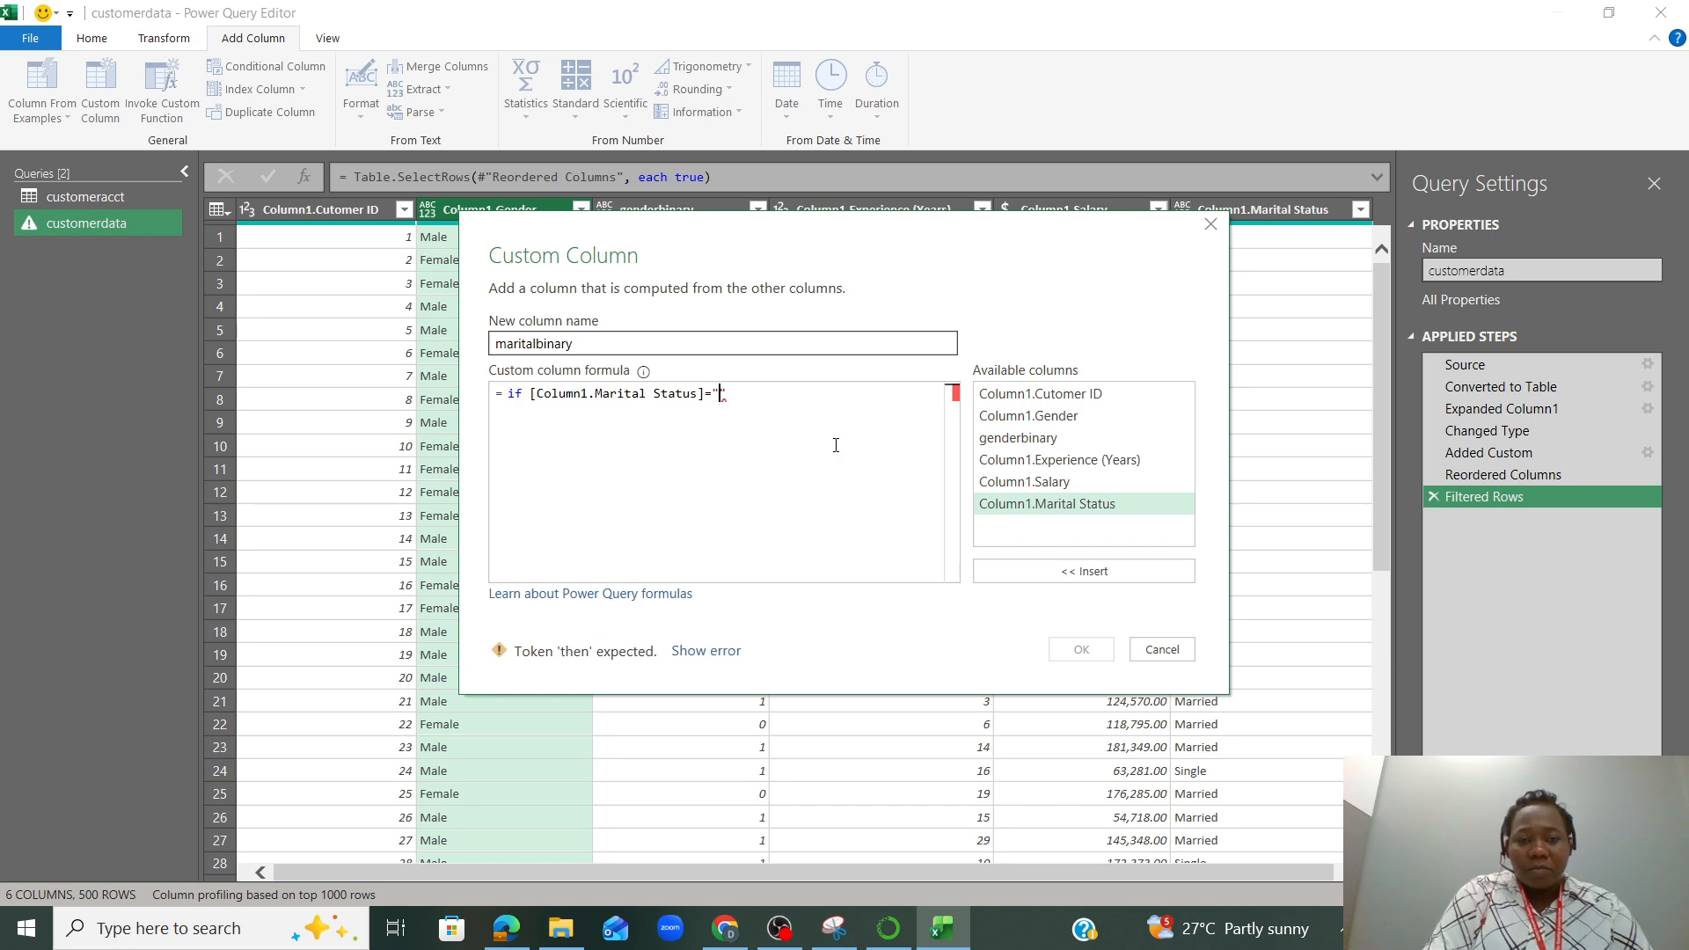
pyautogui.write('Marrie')
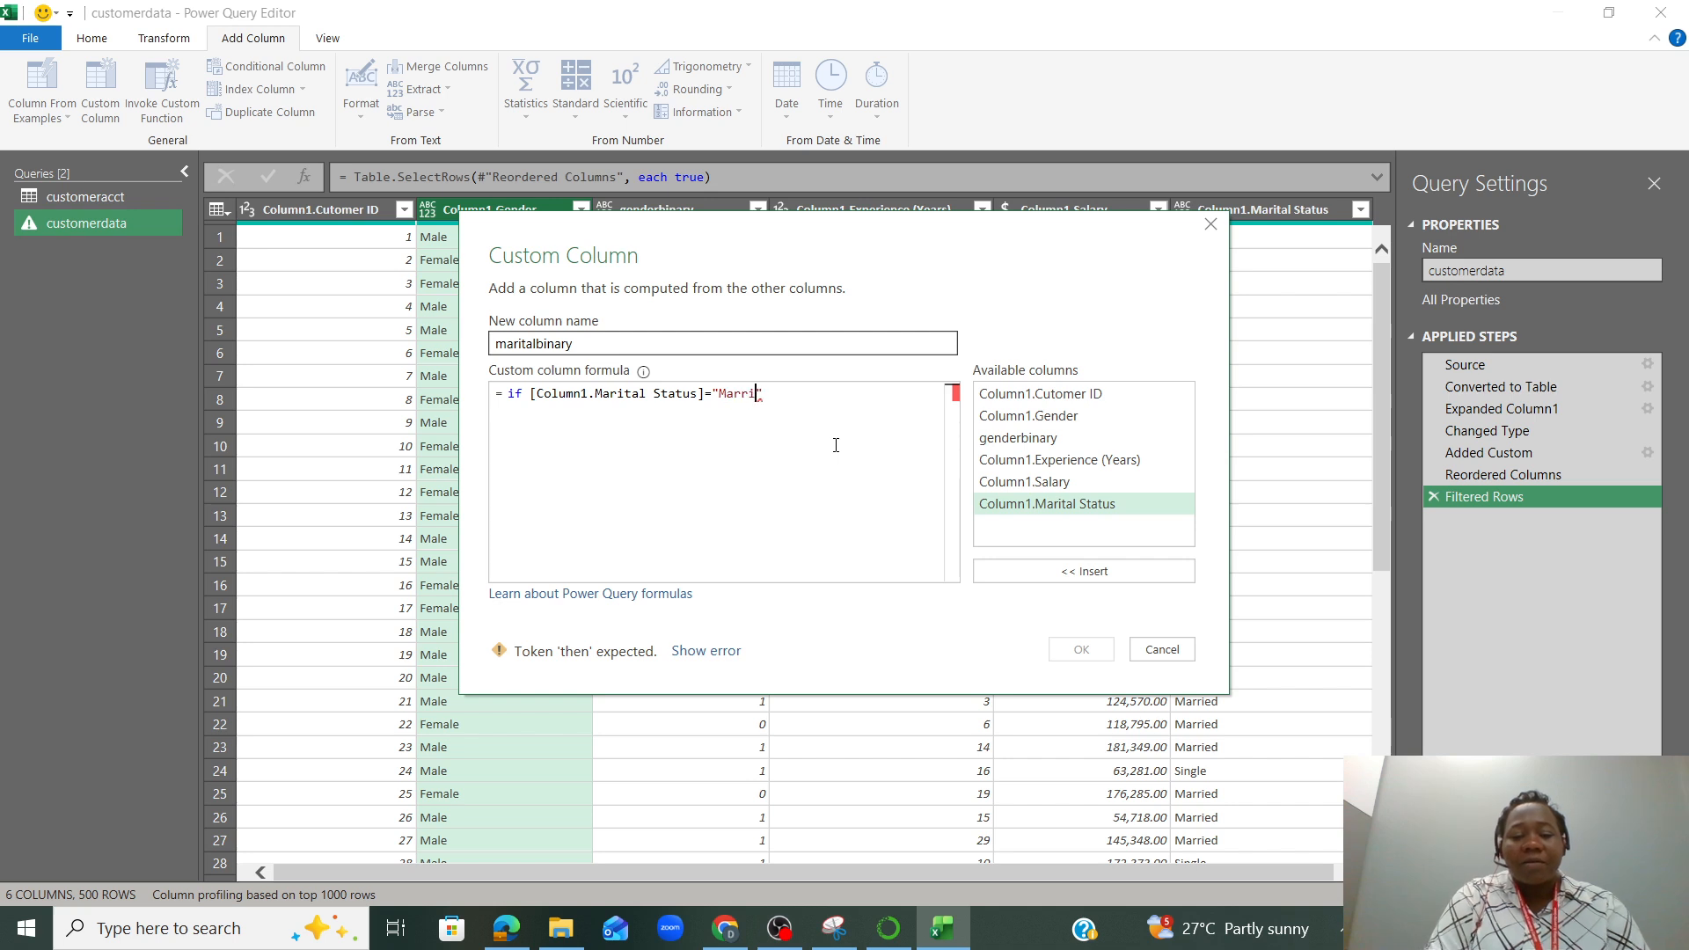
pyautogui.write('d"')
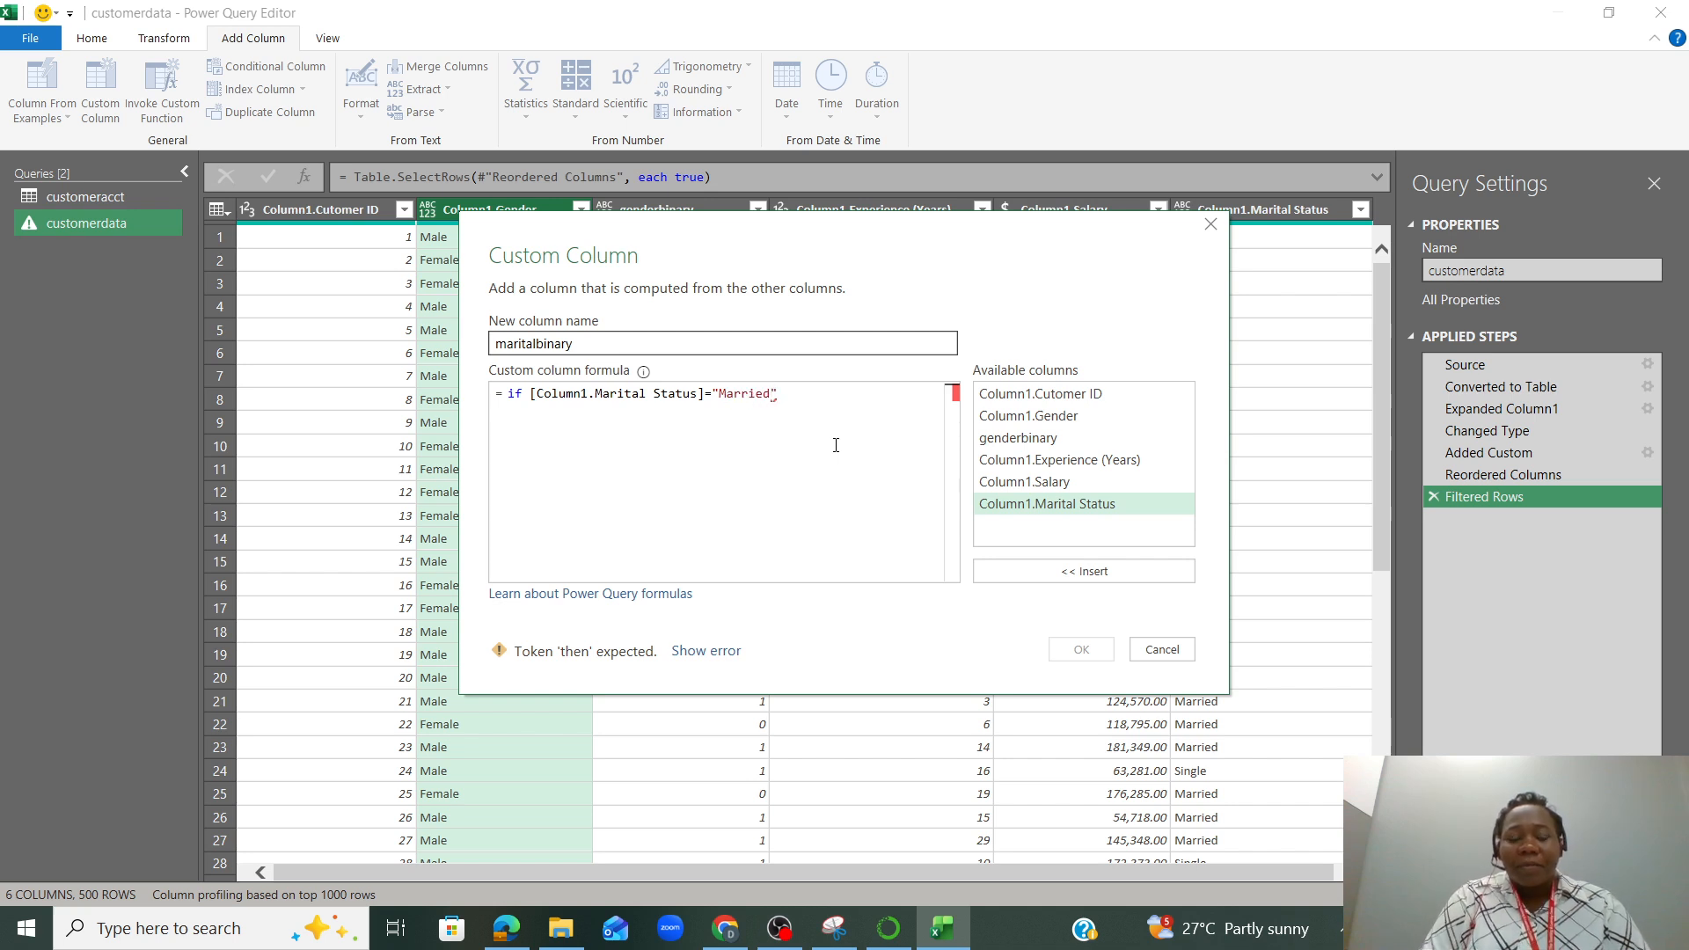
pyautogui.write(' then ')
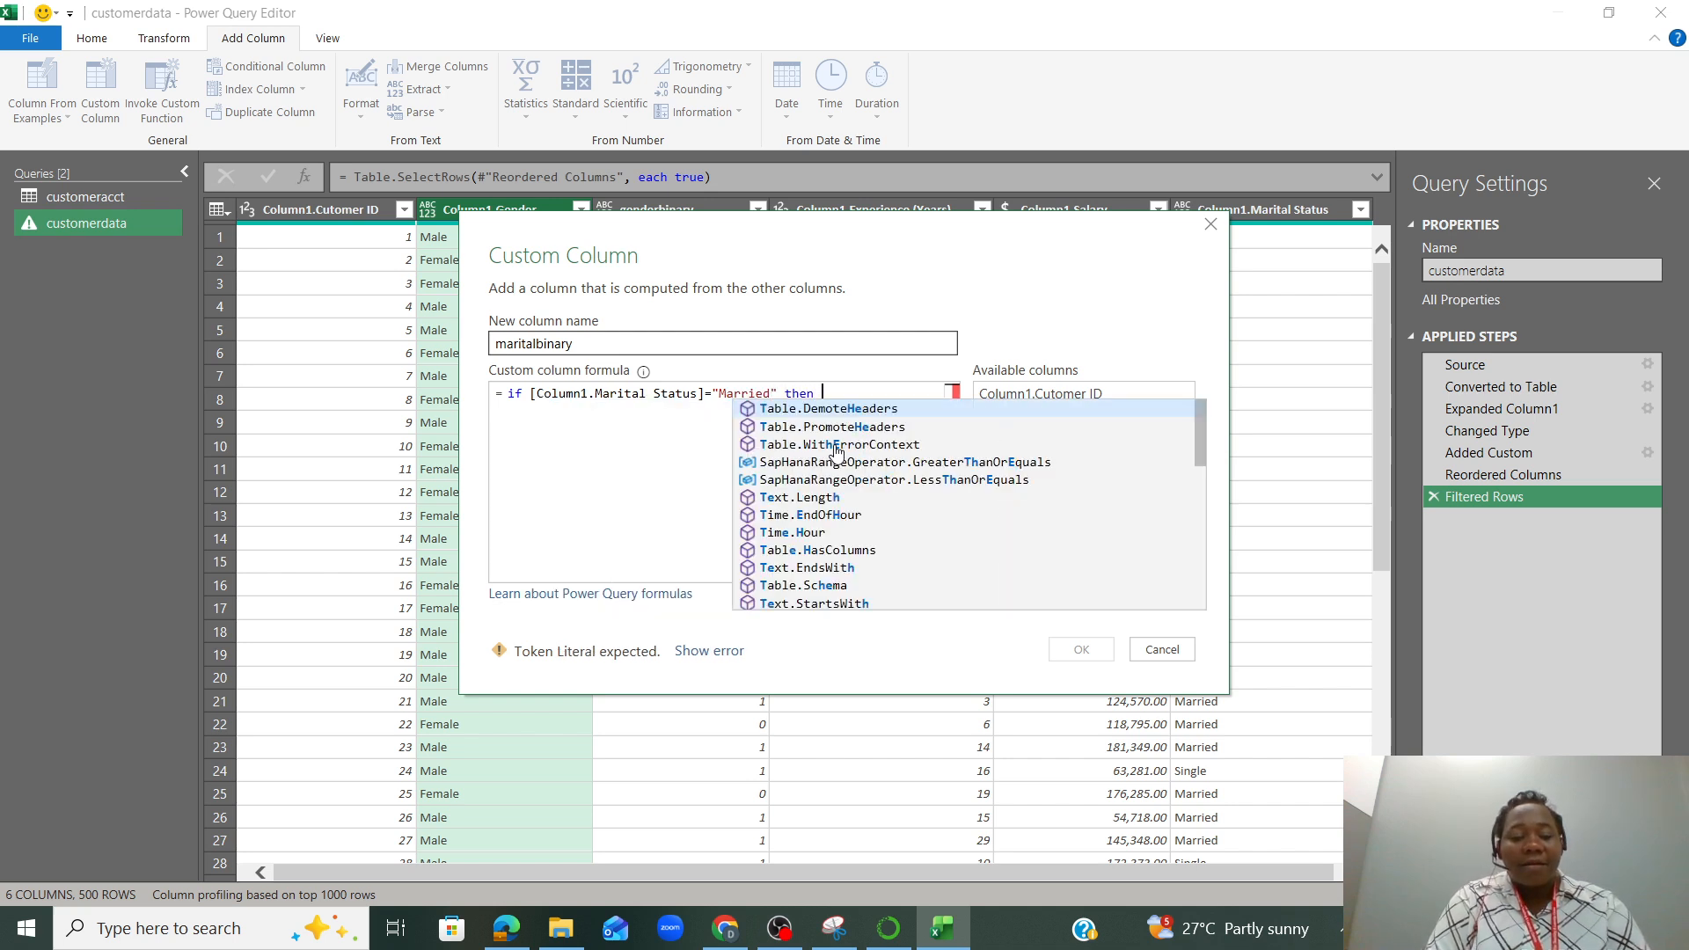
pyautogui.write('1 els')
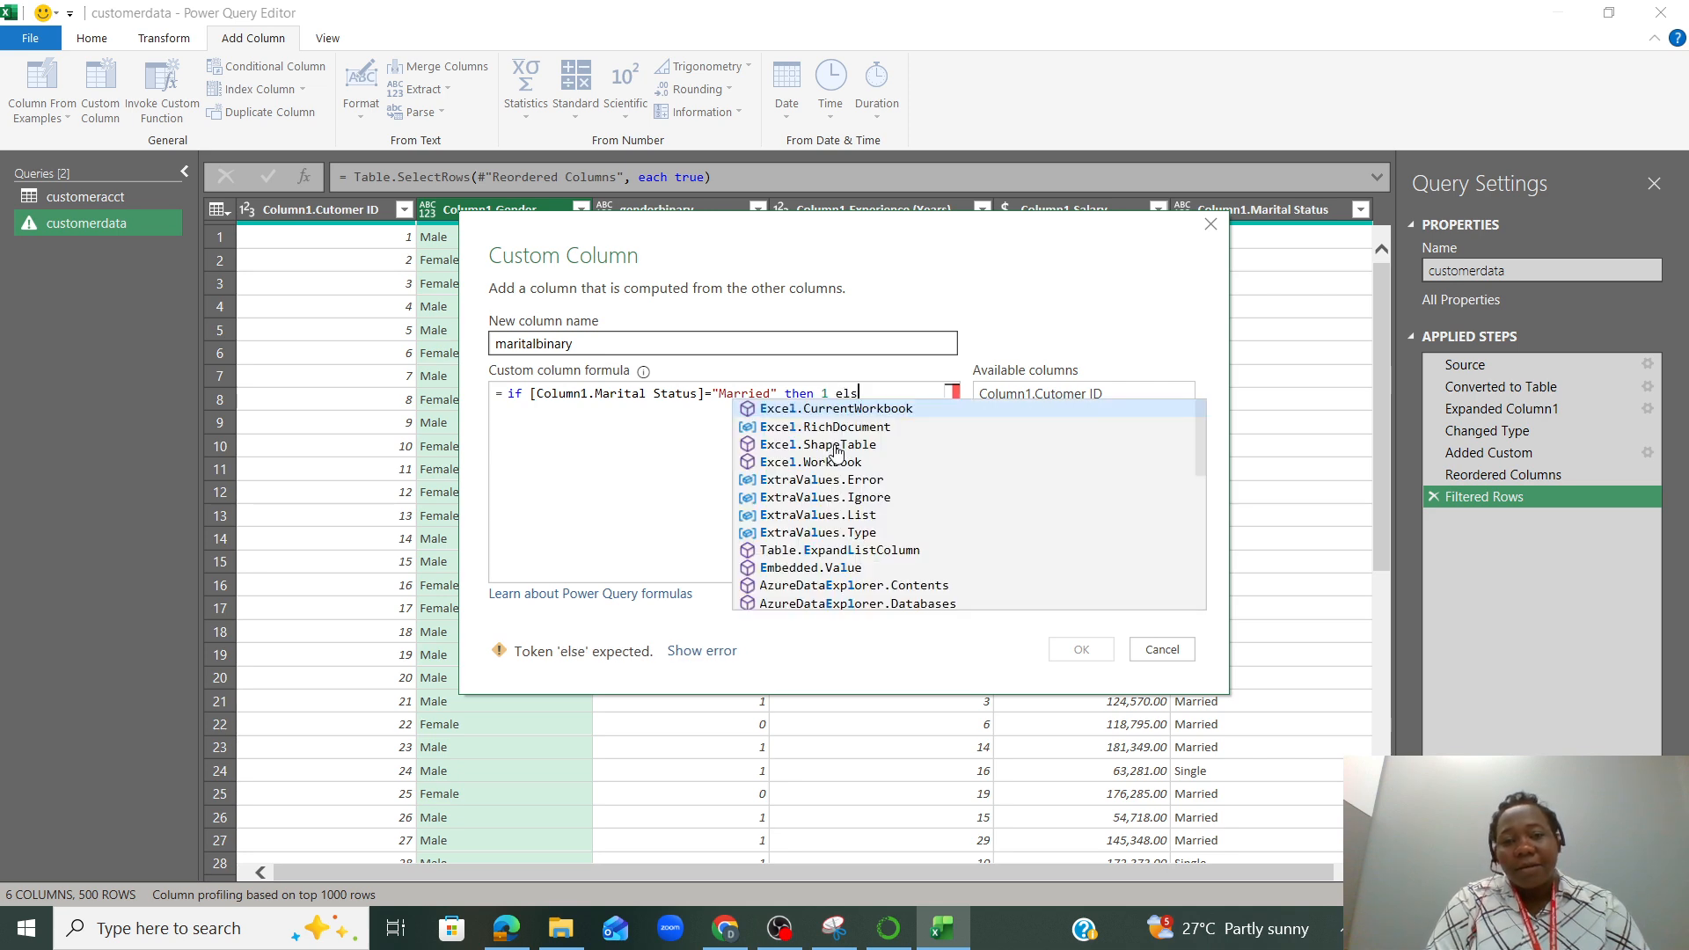
pyautogui.write('e 0')
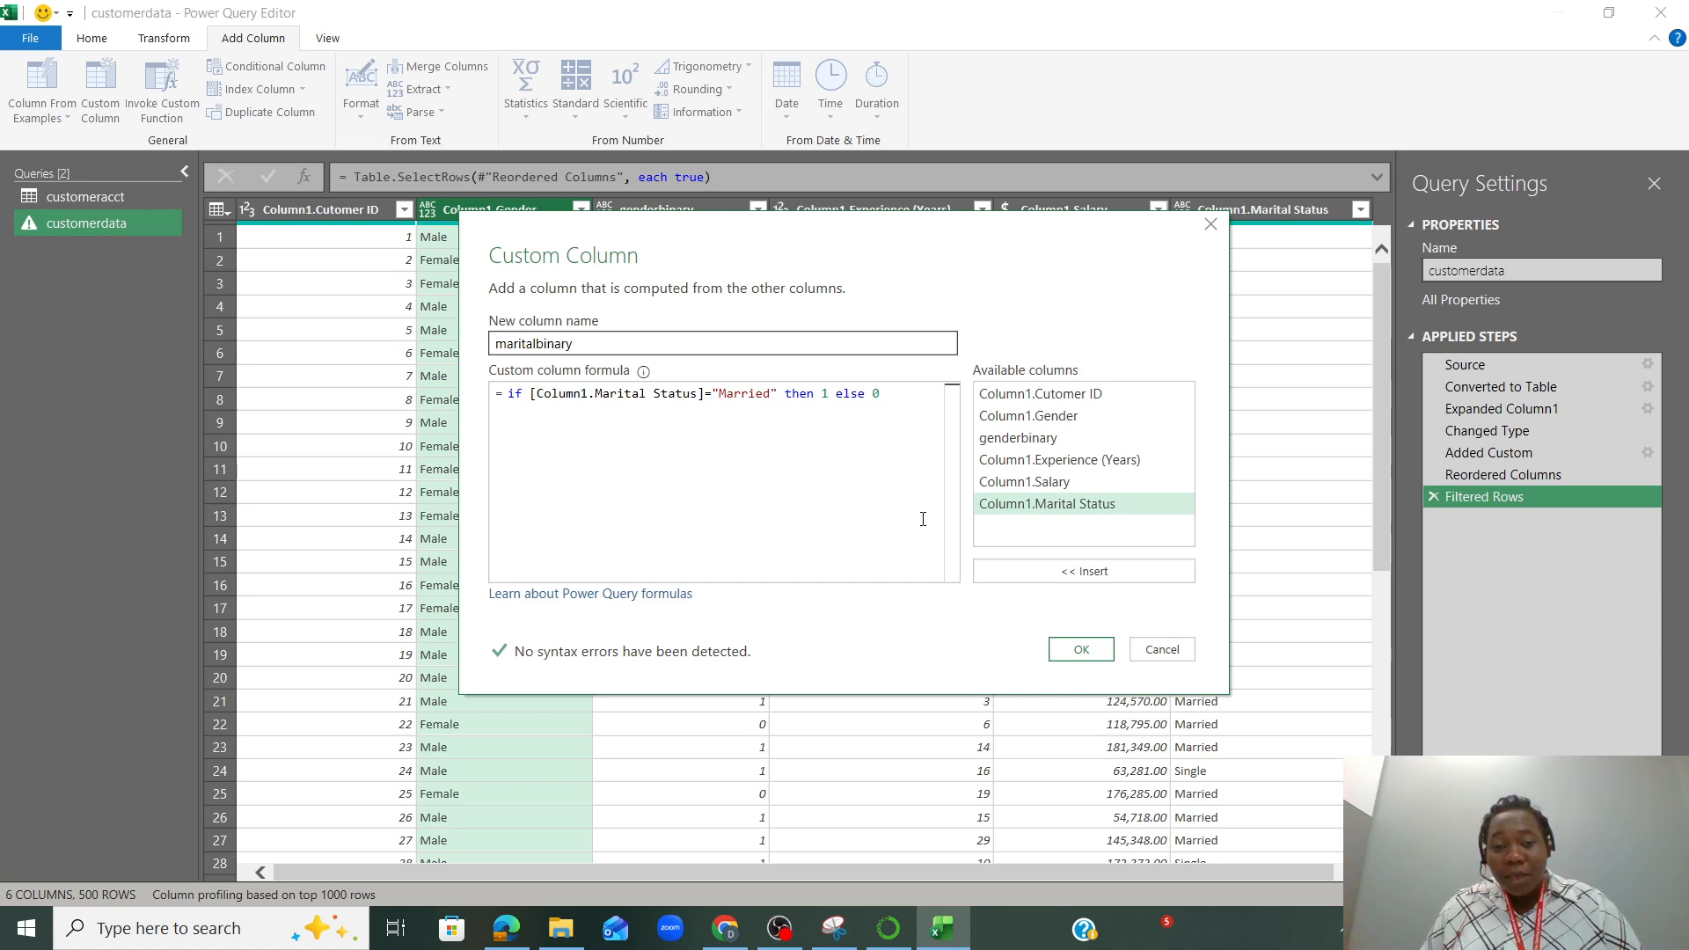
pyautogui.click(1076, 651)
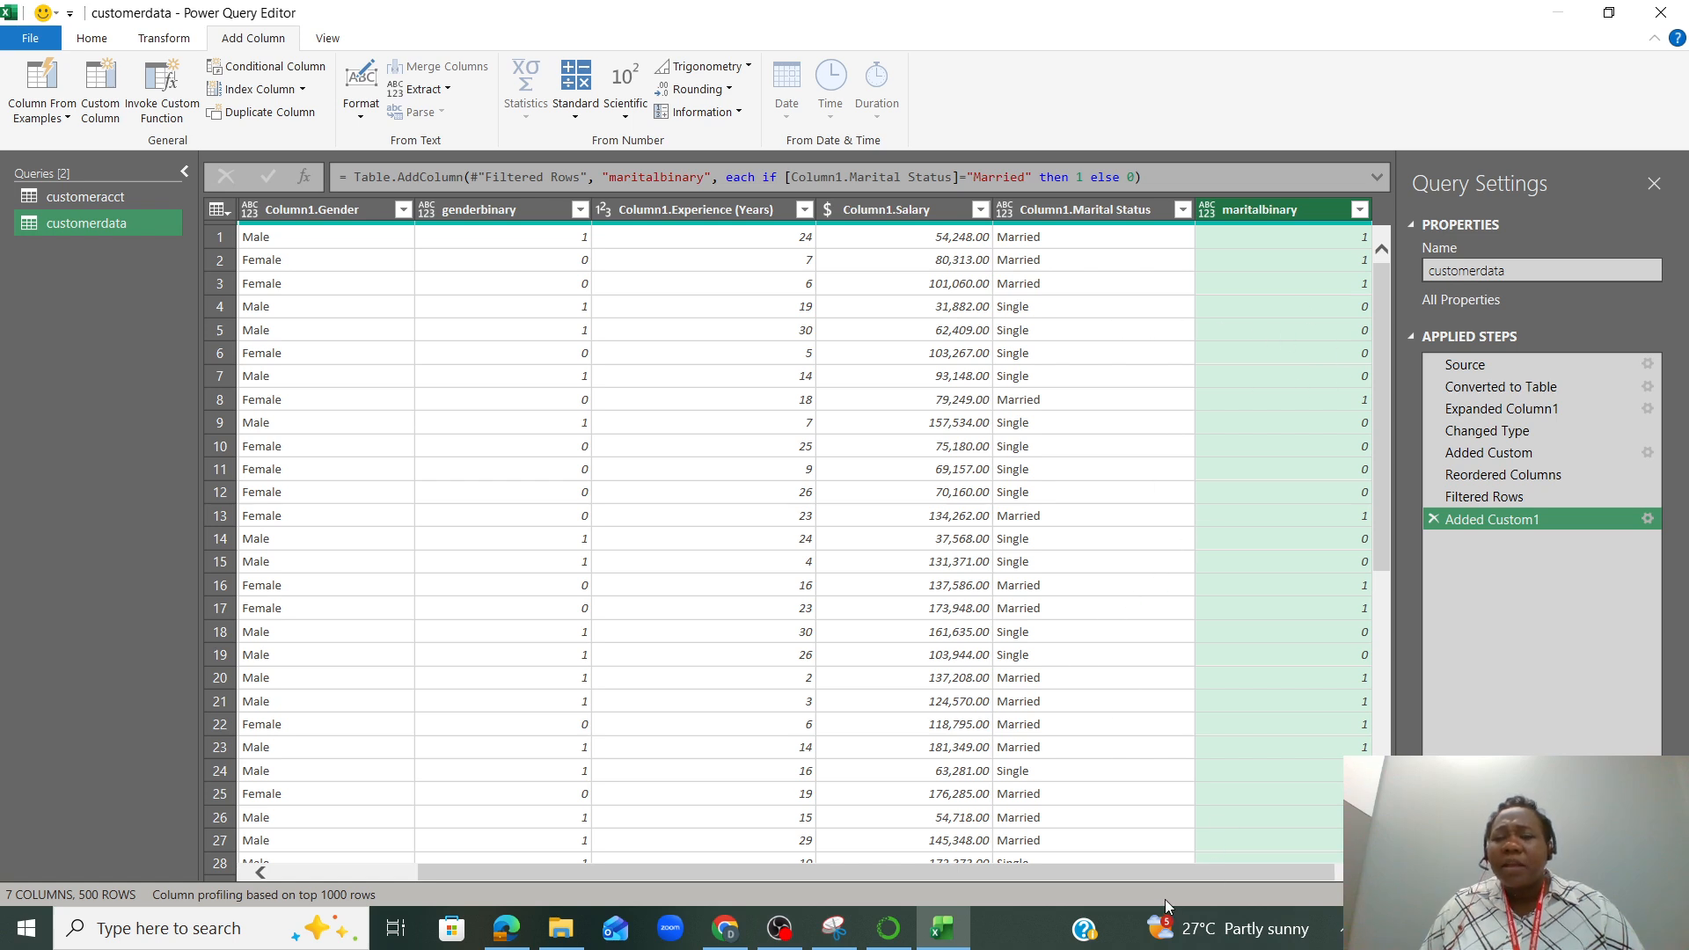
# Remove the Column1.Gender and Column1.Marital Status columns from the customerdata query
pyautogui.moveTo(1146, 871); pyautogui.dragTo(946, 863)
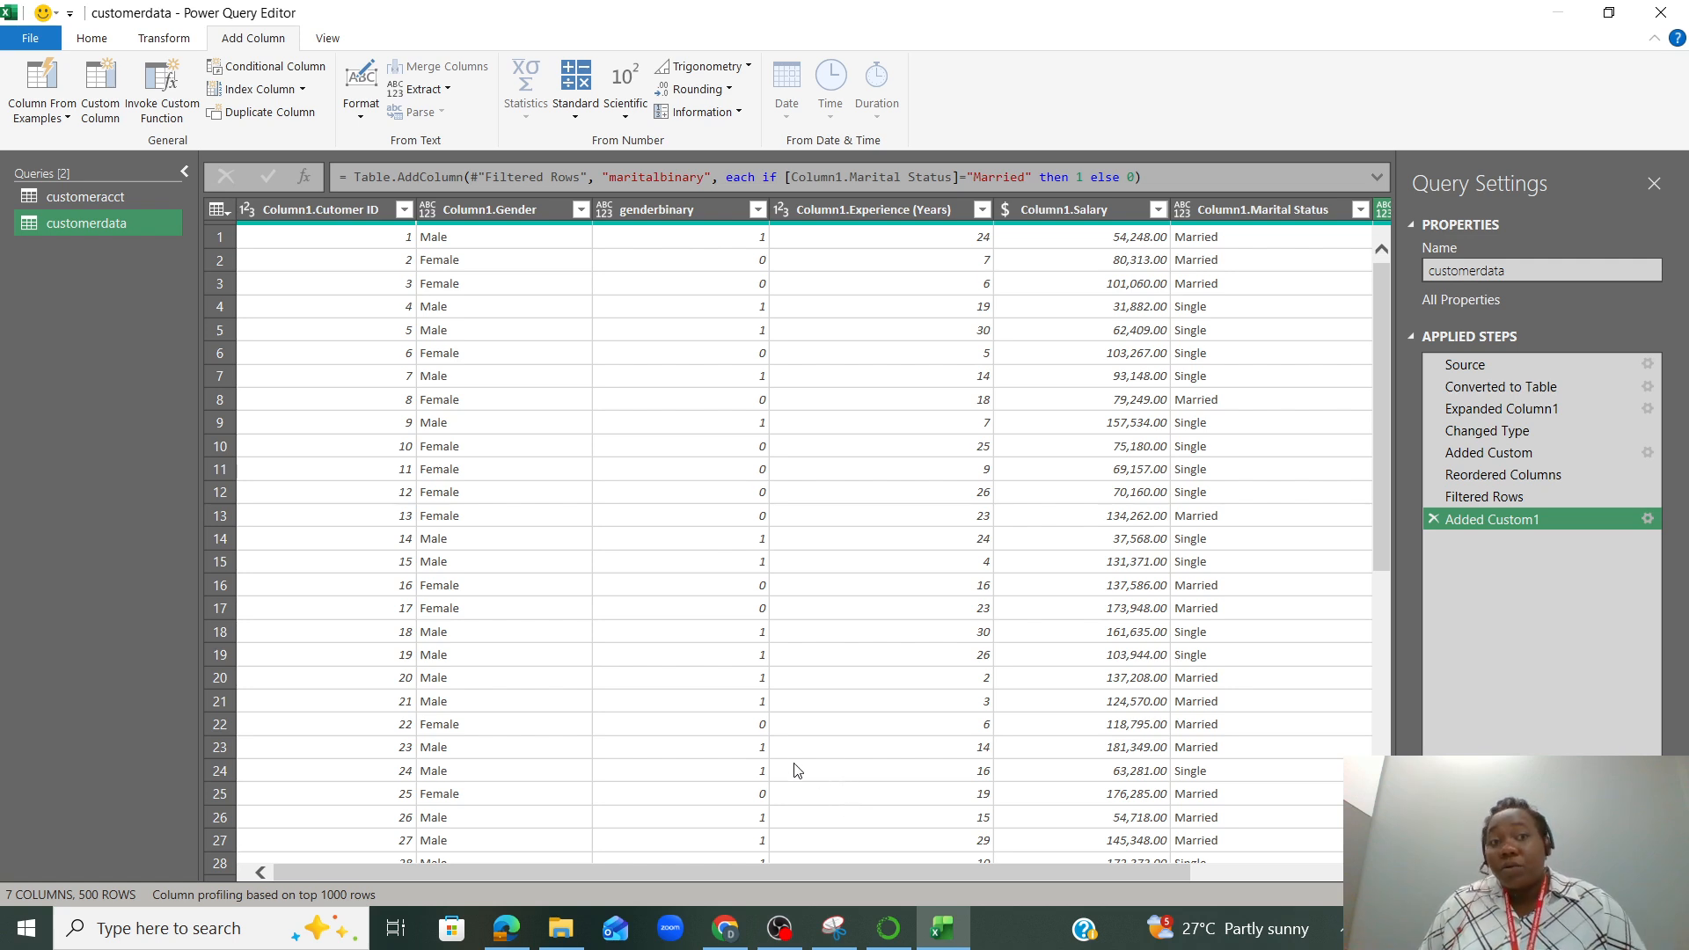
pyautogui.rightClick(478, 208)
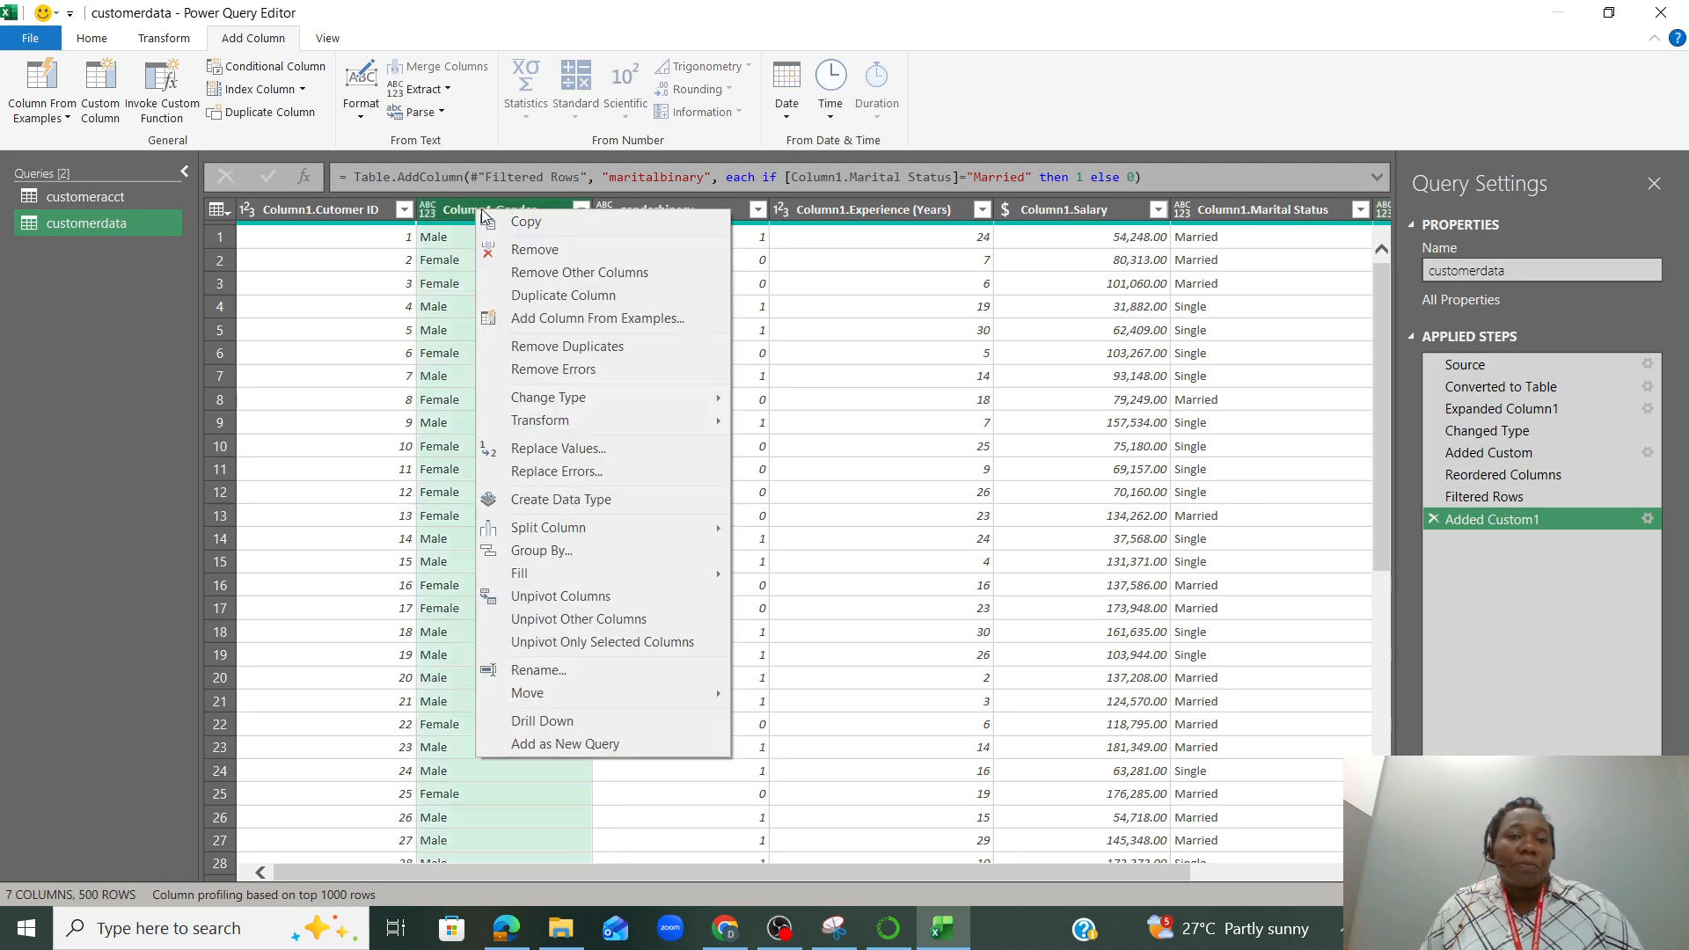
pyautogui.click(524, 250)
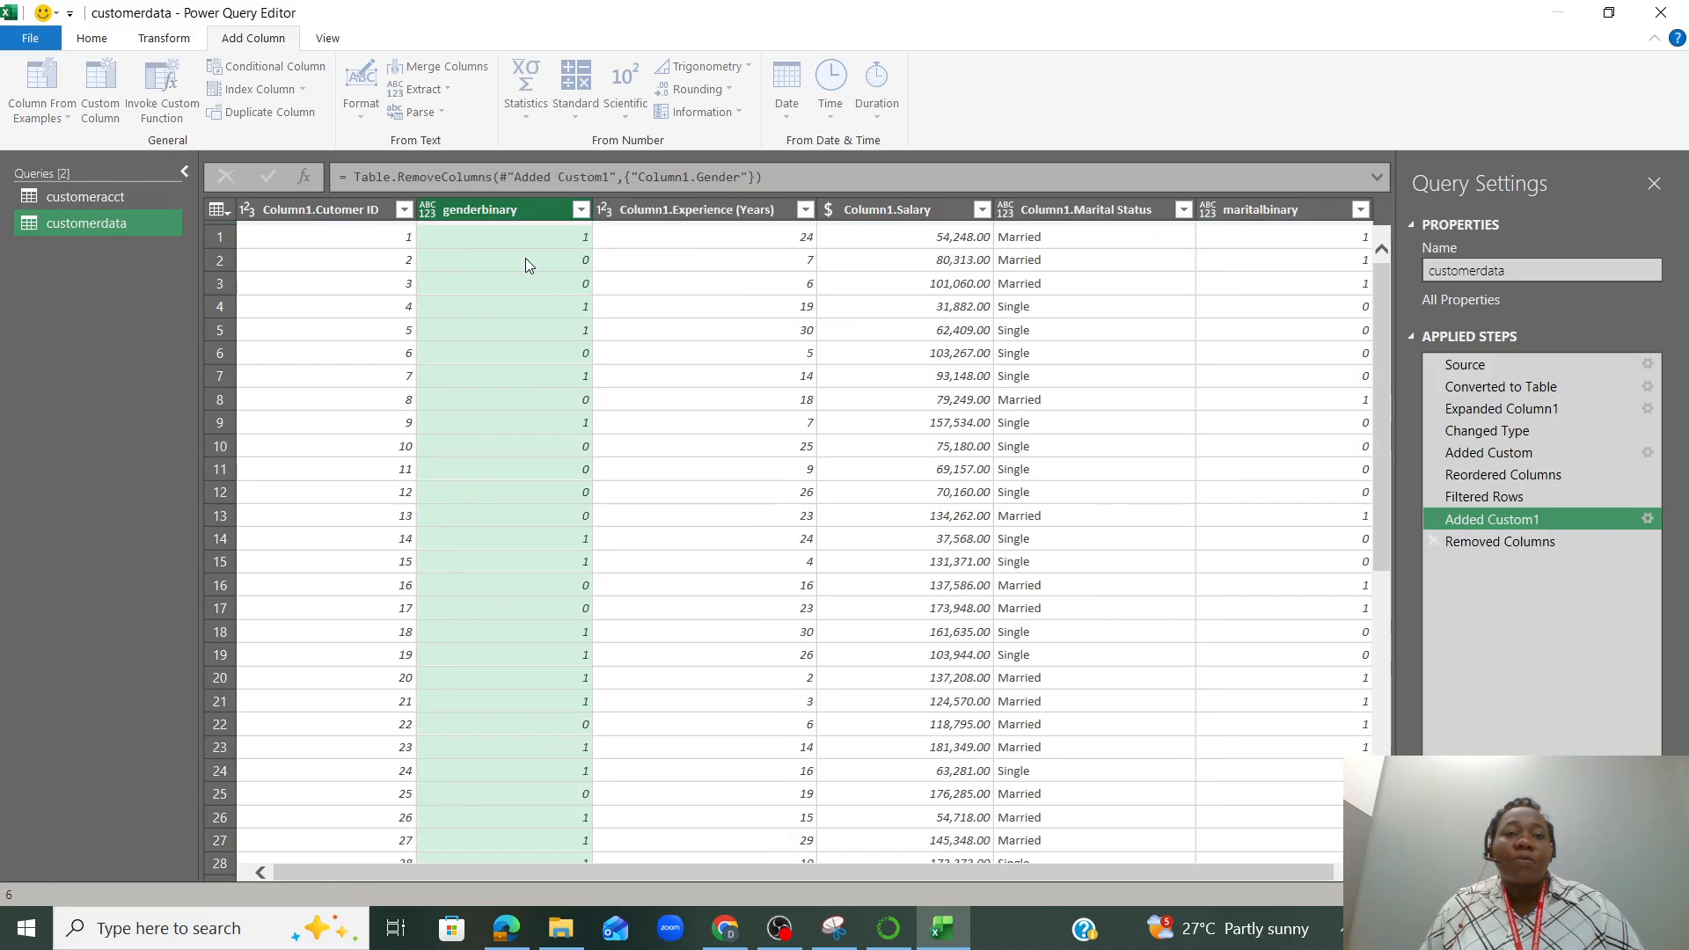
pyautogui.rightClick(1053, 213)
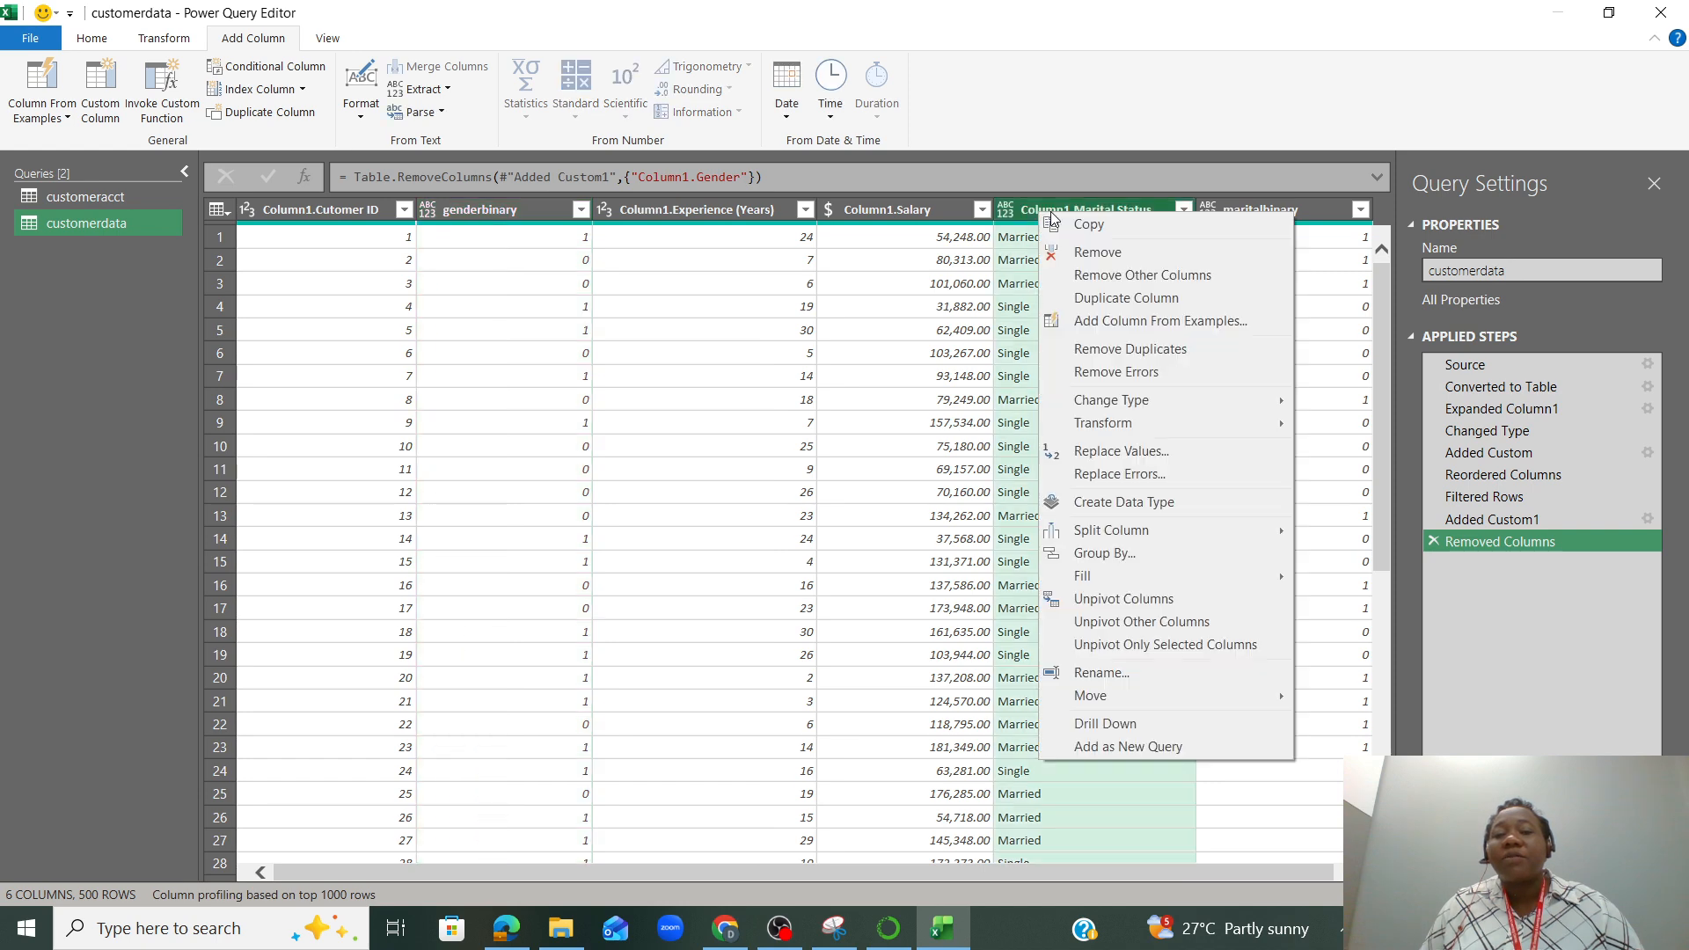
pyautogui.click(1096, 253)
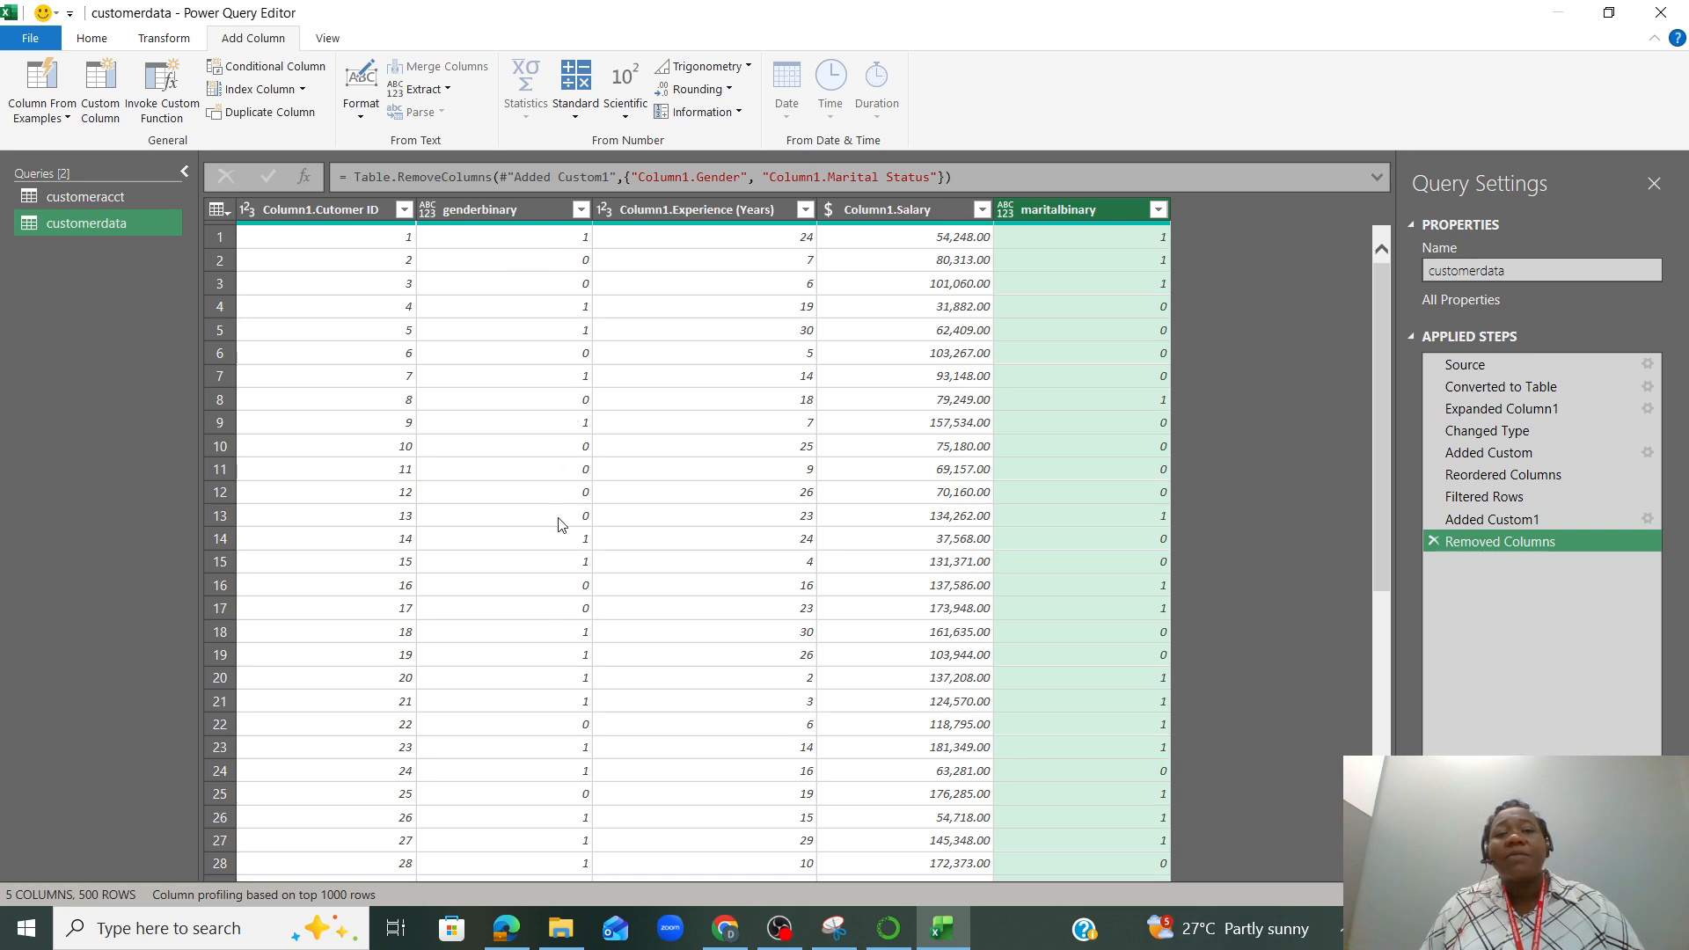
# Change the data type of the genderbinary and maritalbinary columns to Whole Number
pyautogui.click(435, 213)
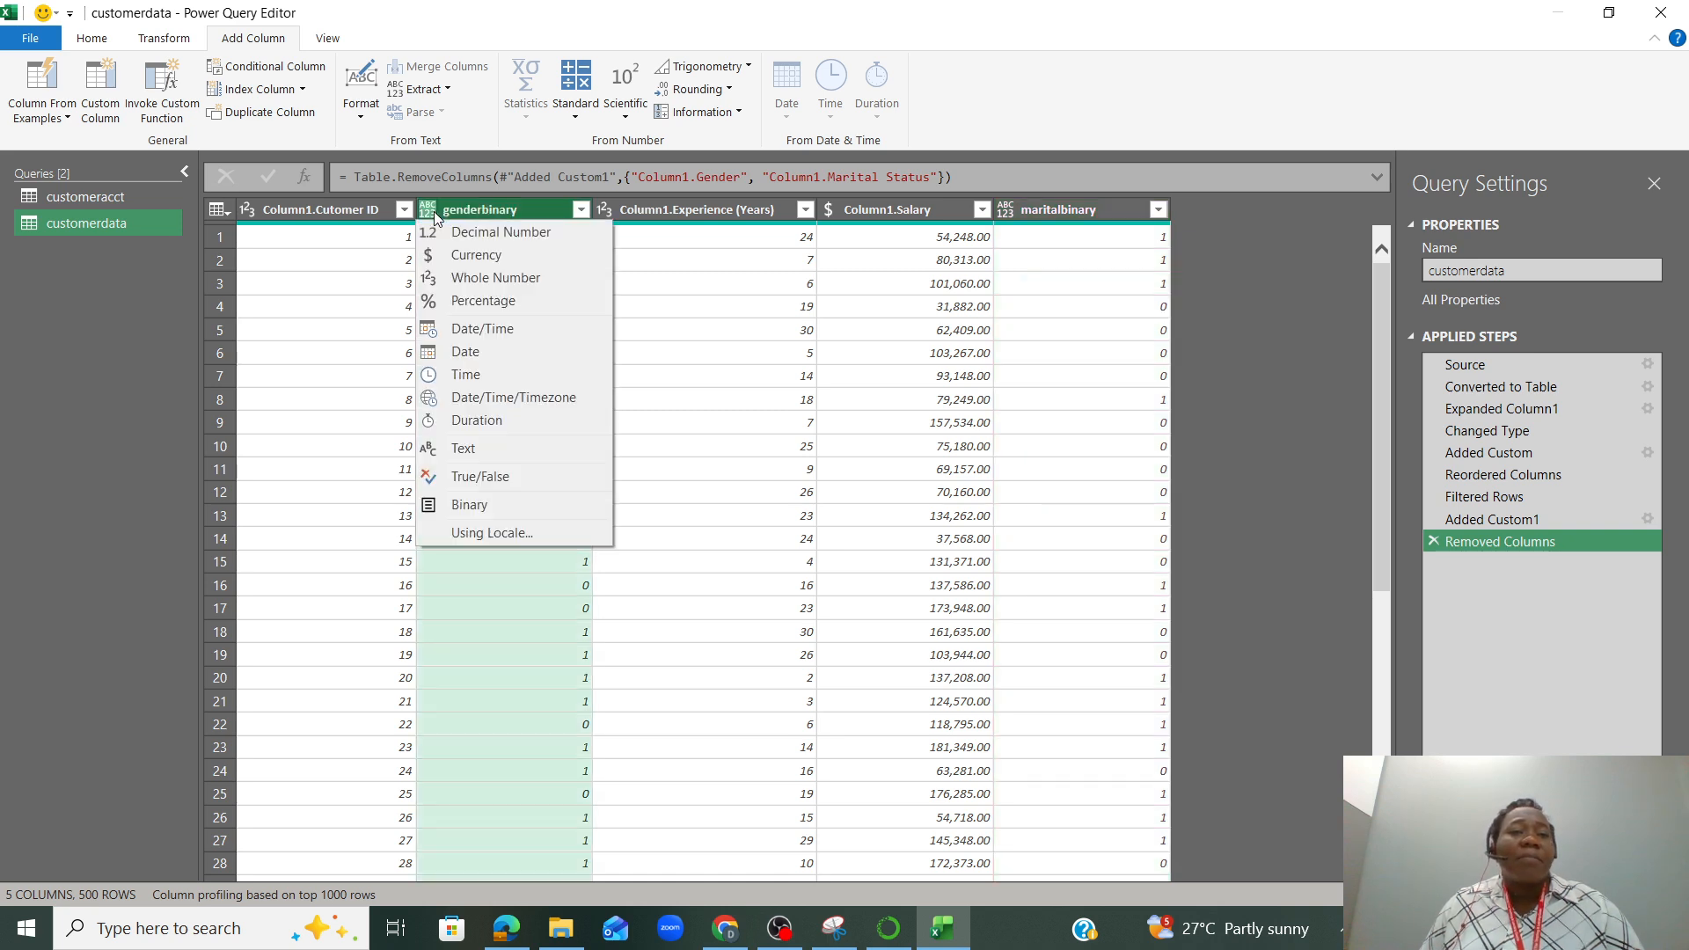
pyautogui.click(498, 280)
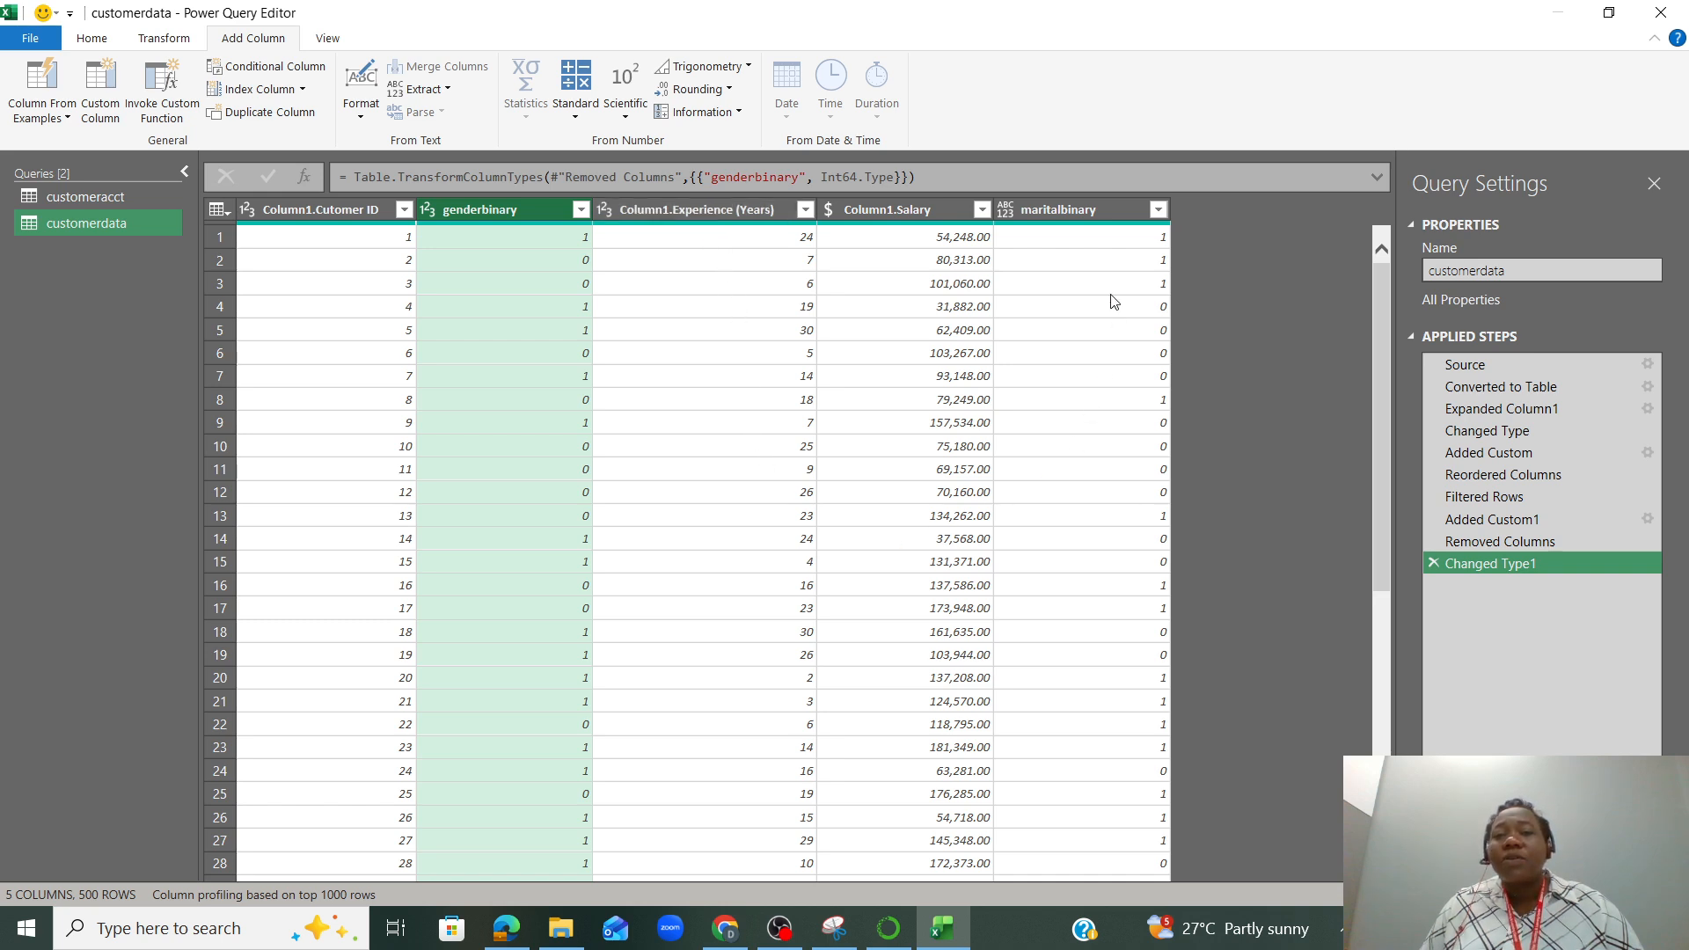
pyautogui.click(1005, 208)
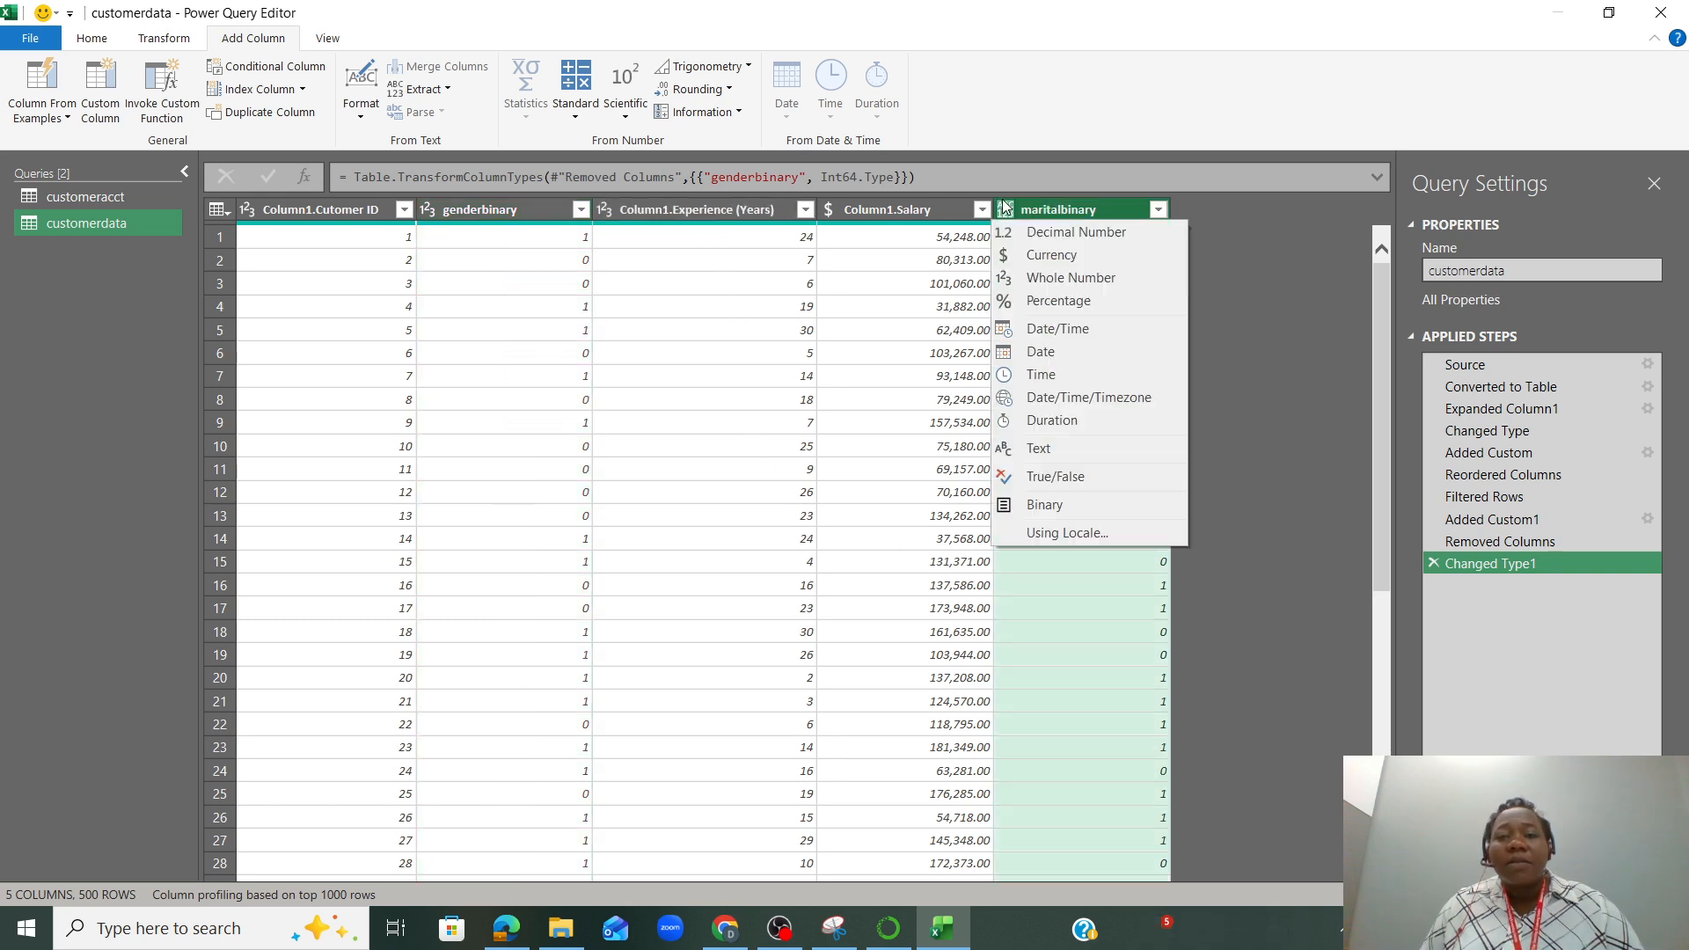
pyautogui.click(1056, 279)
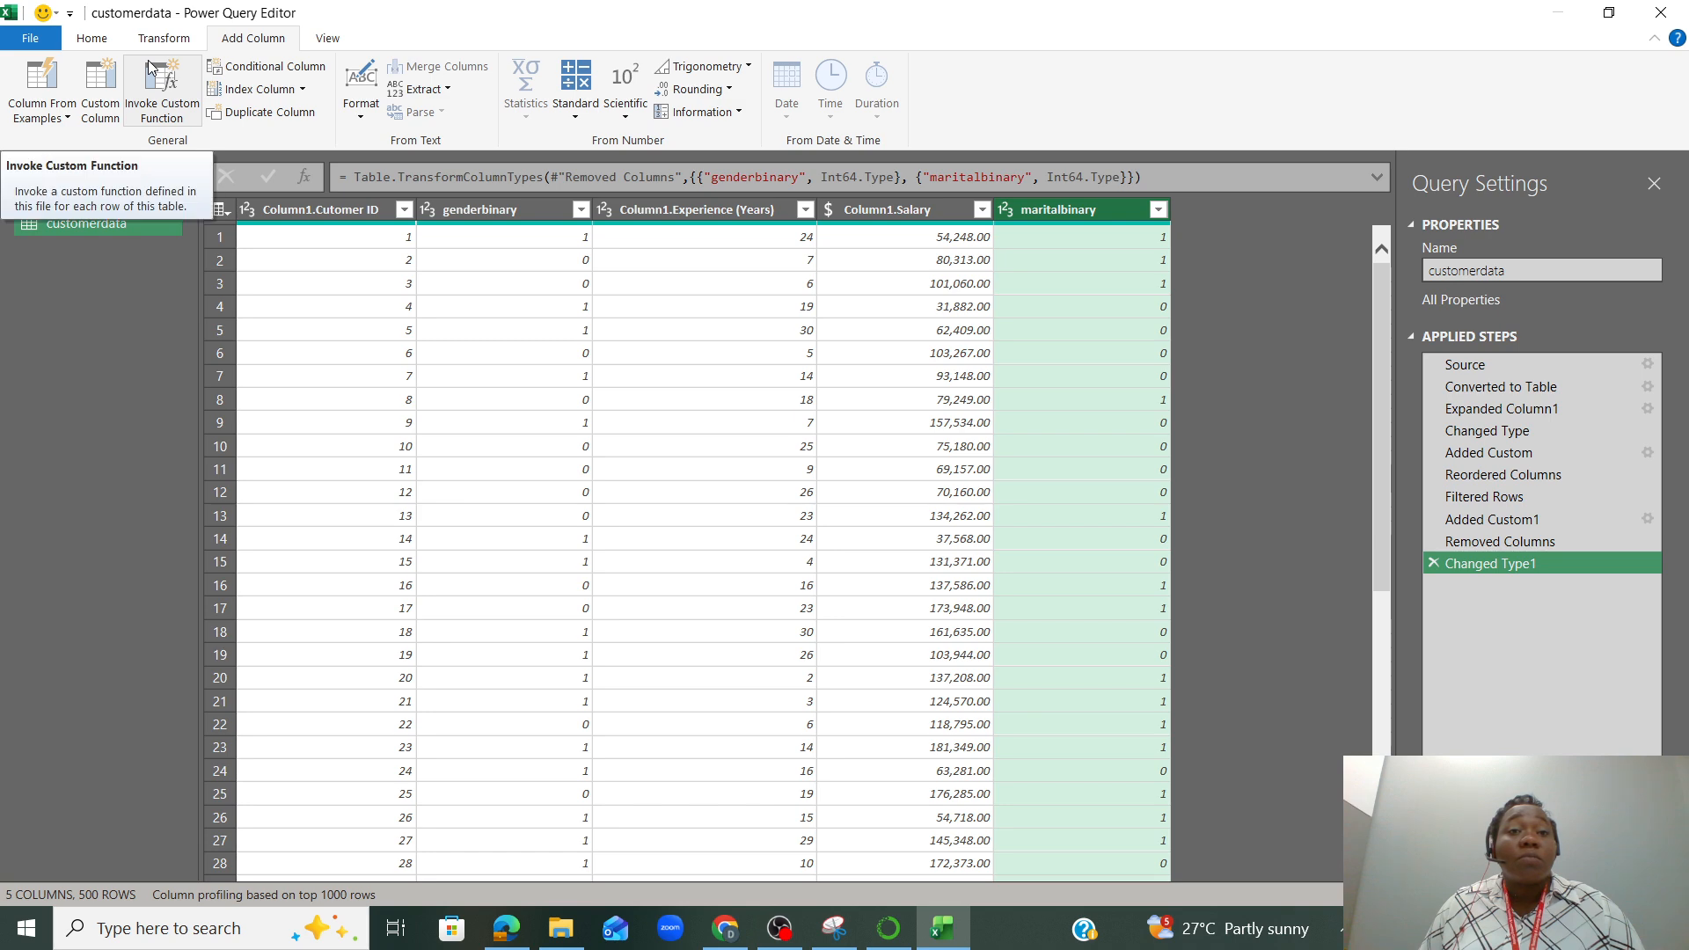
# Merge customerdata with the customeracct query, matching Column1.Cutomer ID to Cutomer ID with a Left Outer join
pyautogui.click(92, 44)
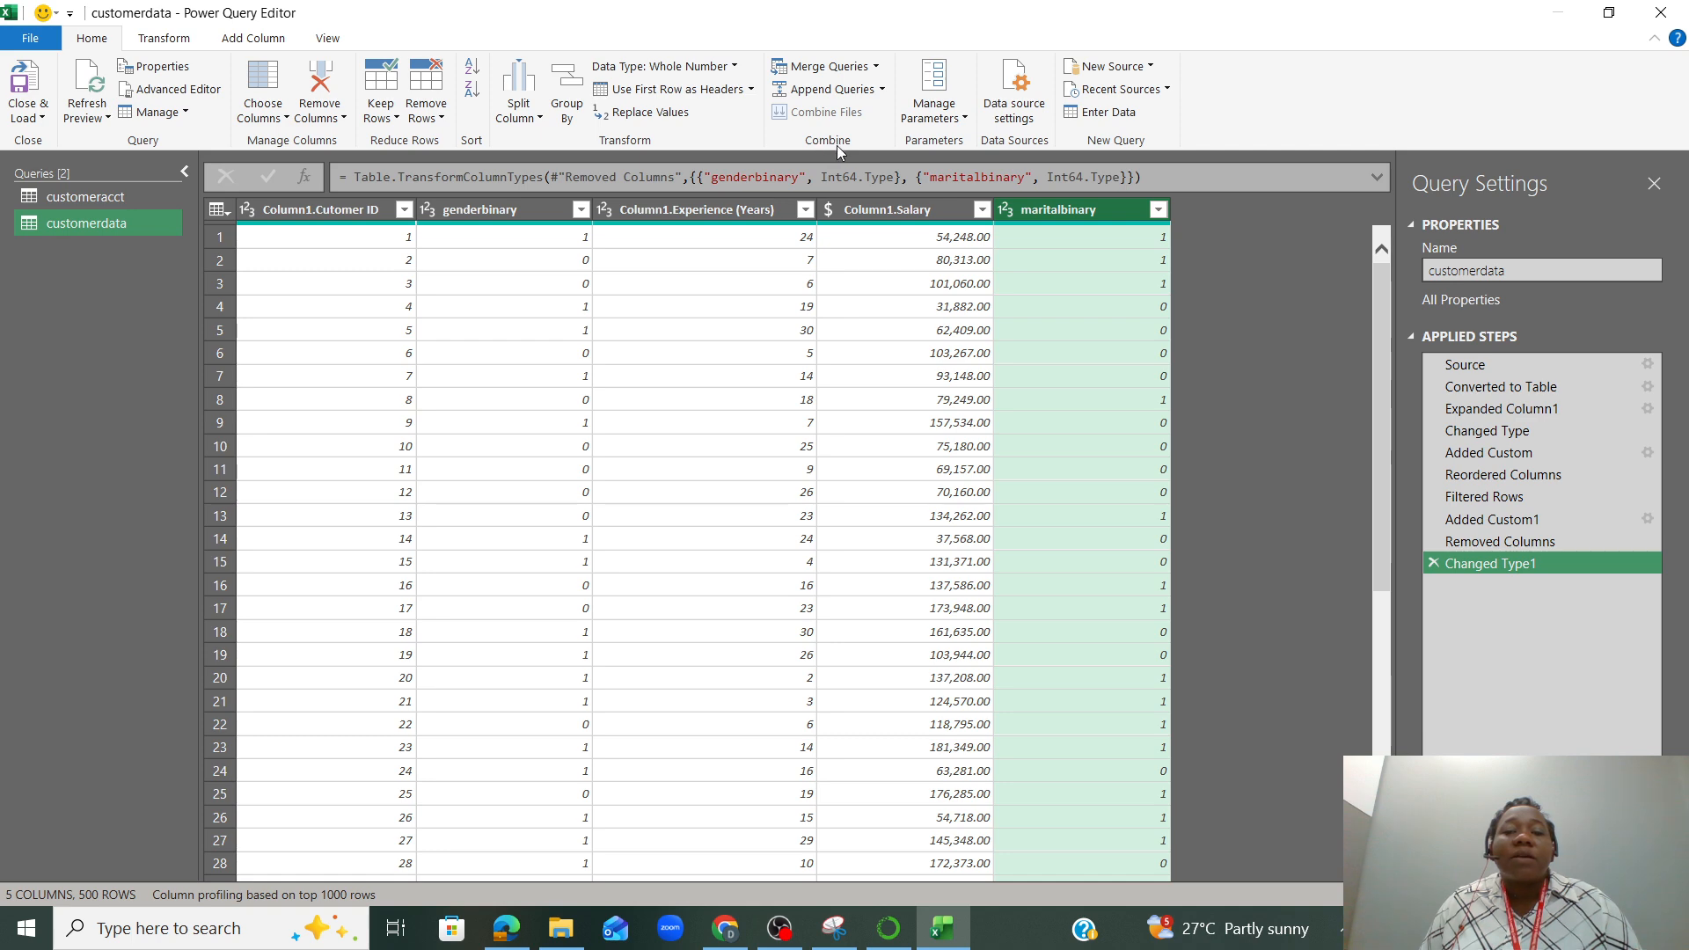
pyautogui.click(853, 70)
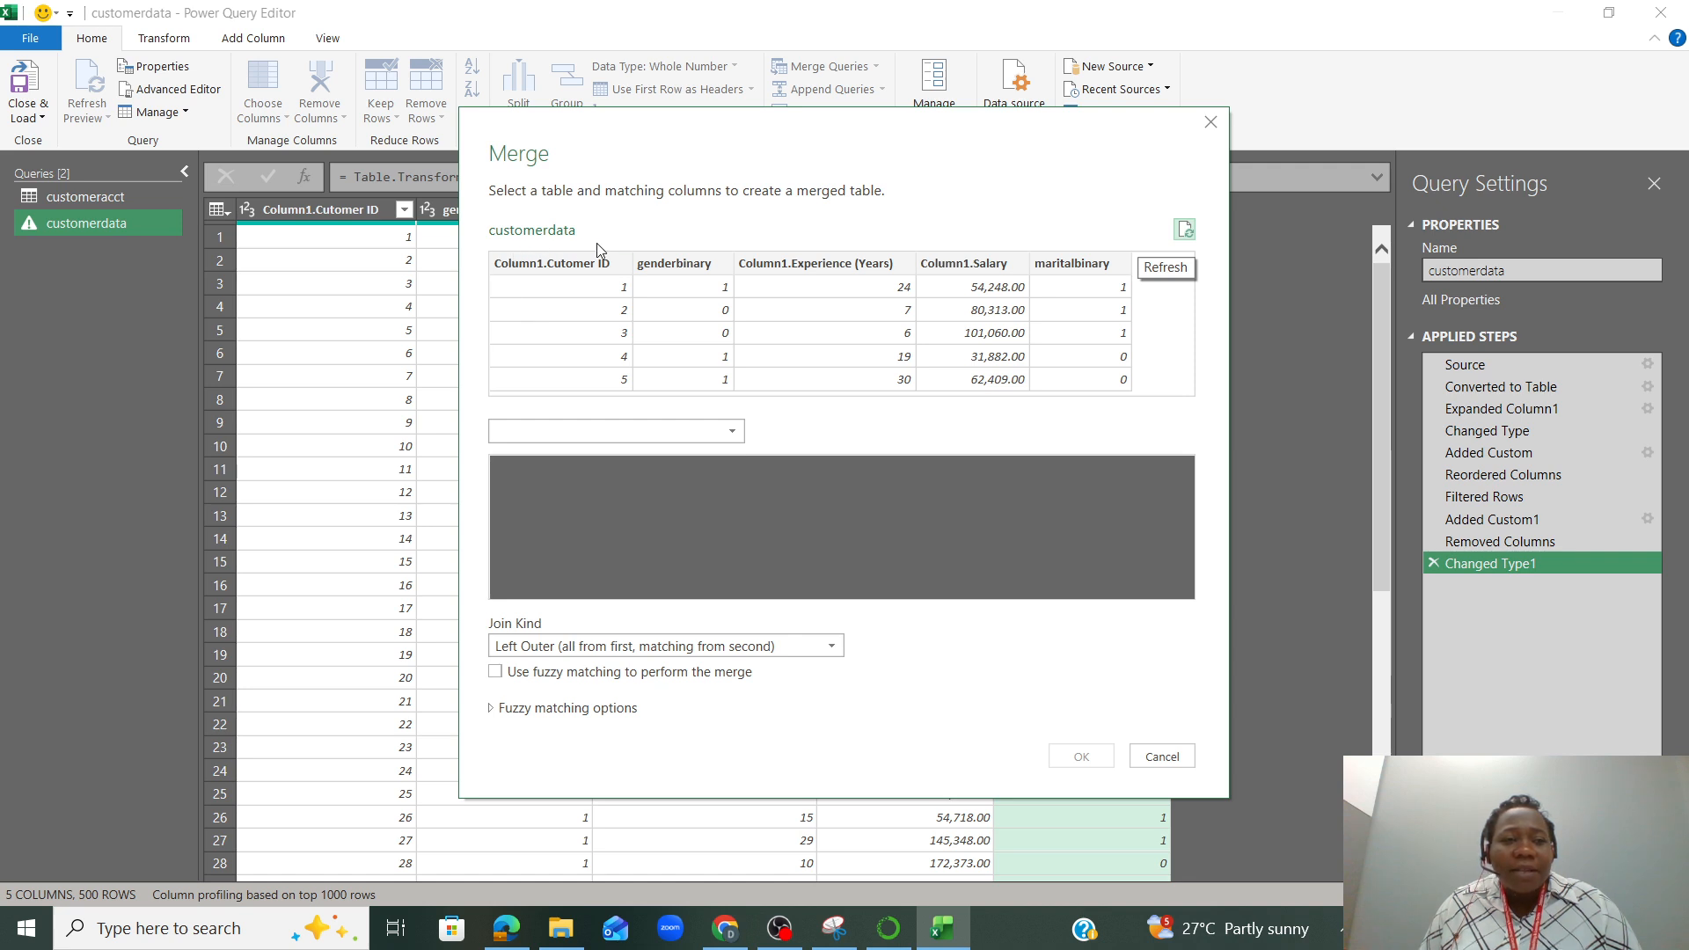
pyautogui.click(644, 434)
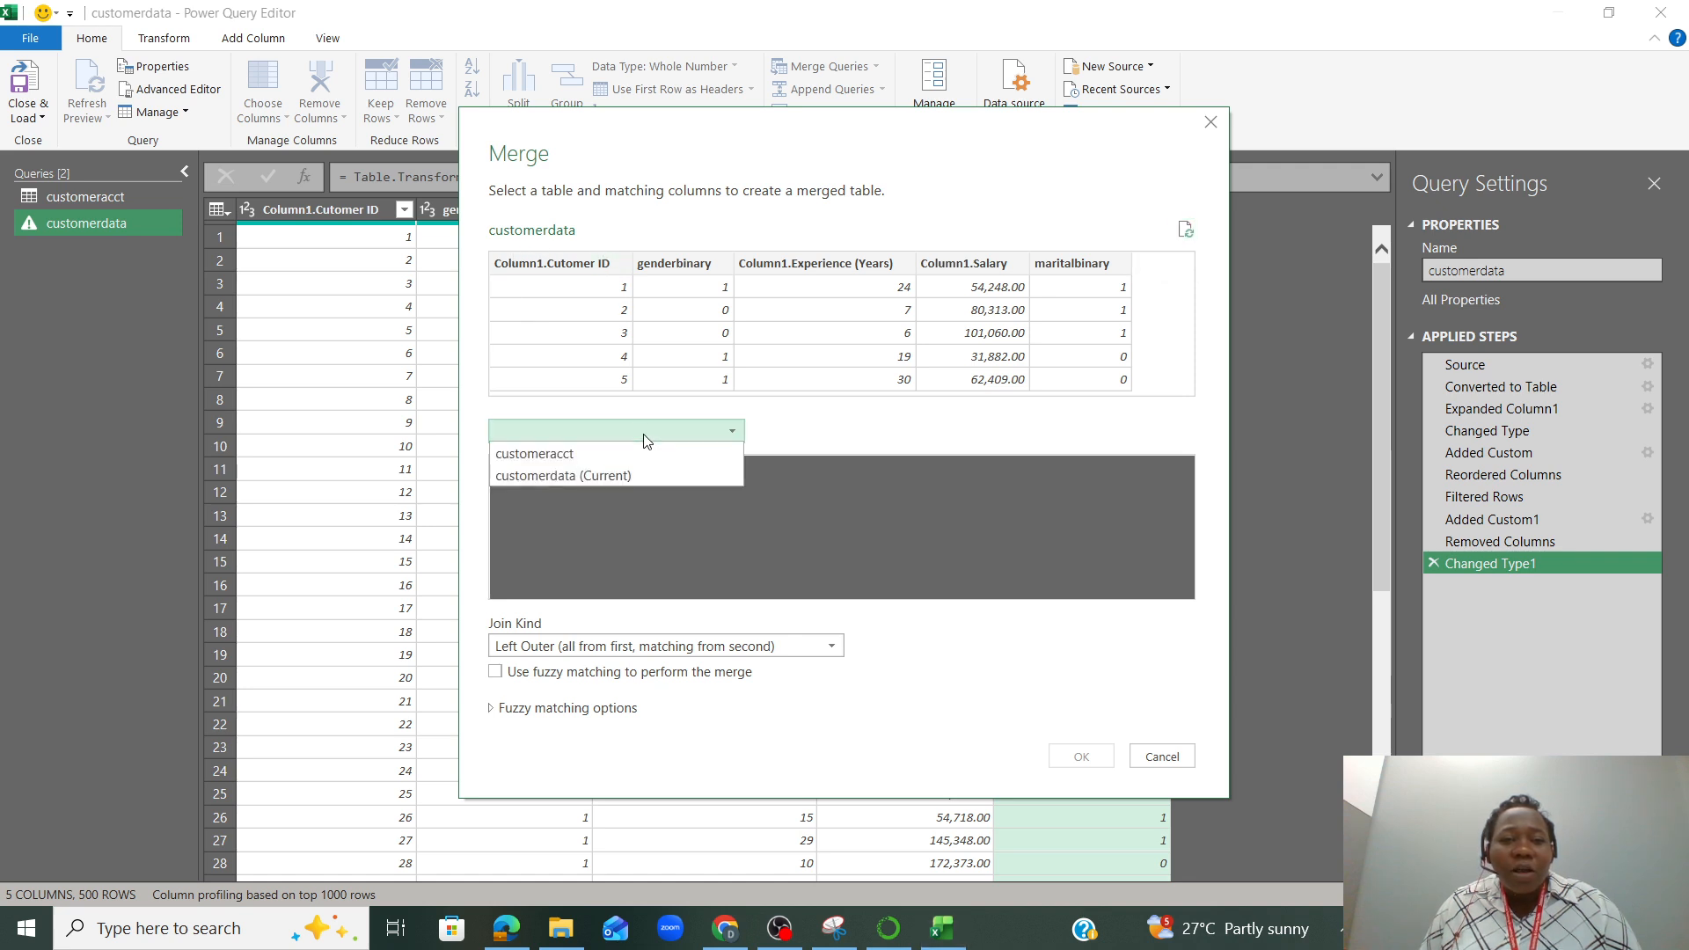
pyautogui.click(638, 453)
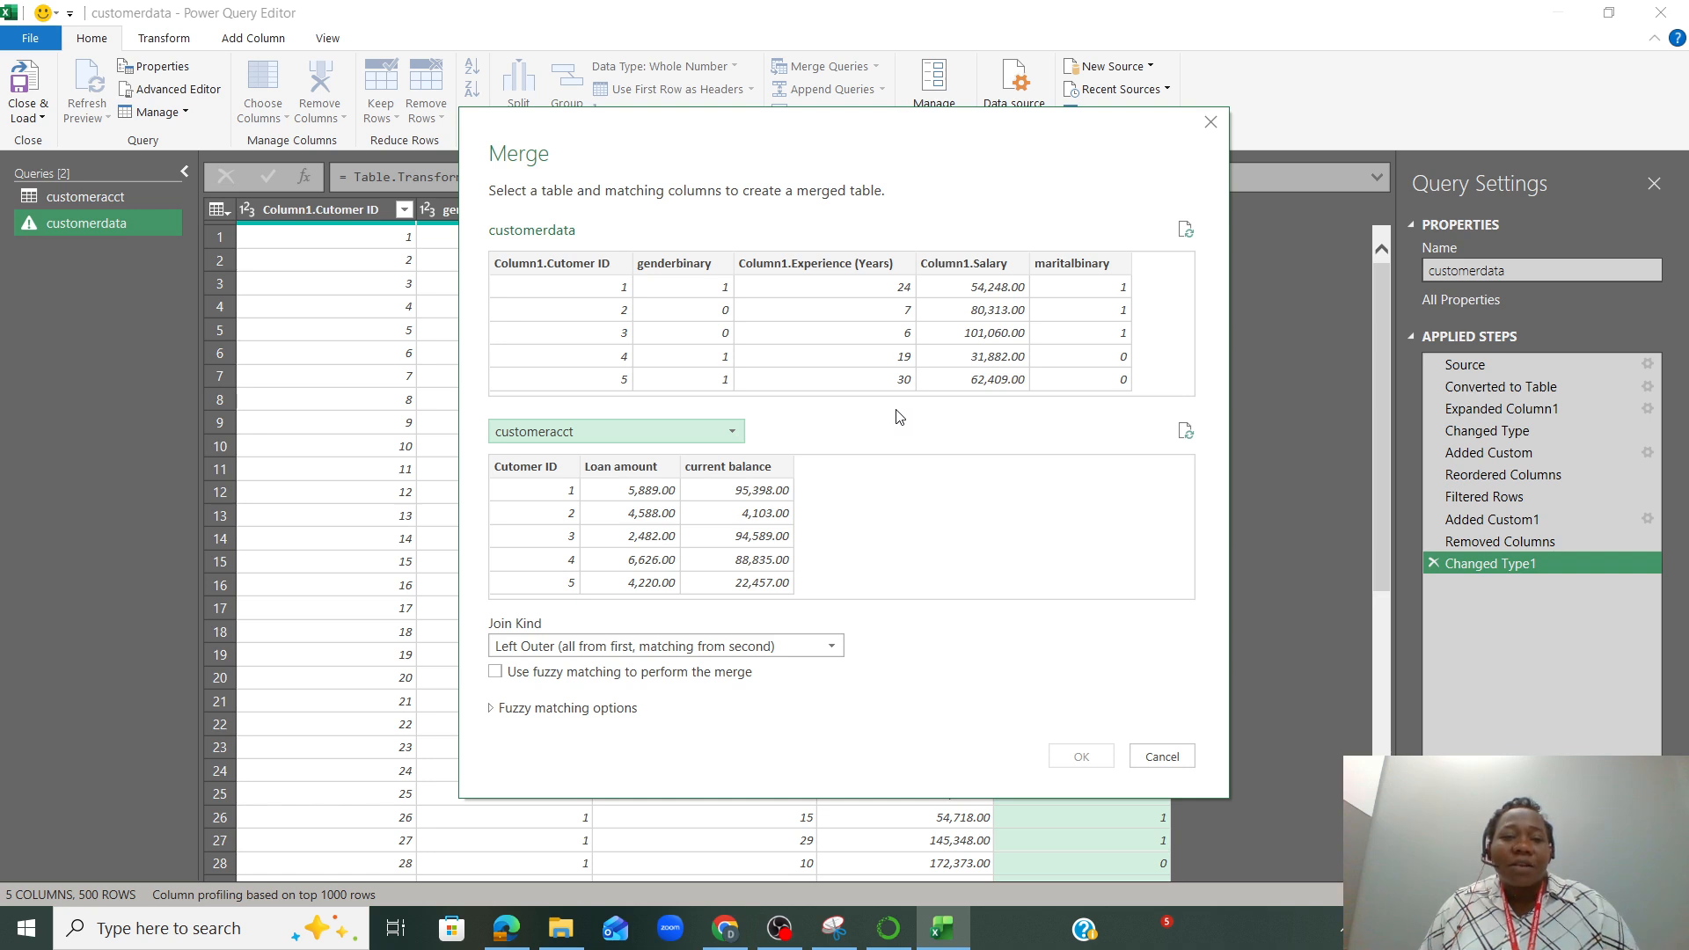
pyautogui.click(542, 304)
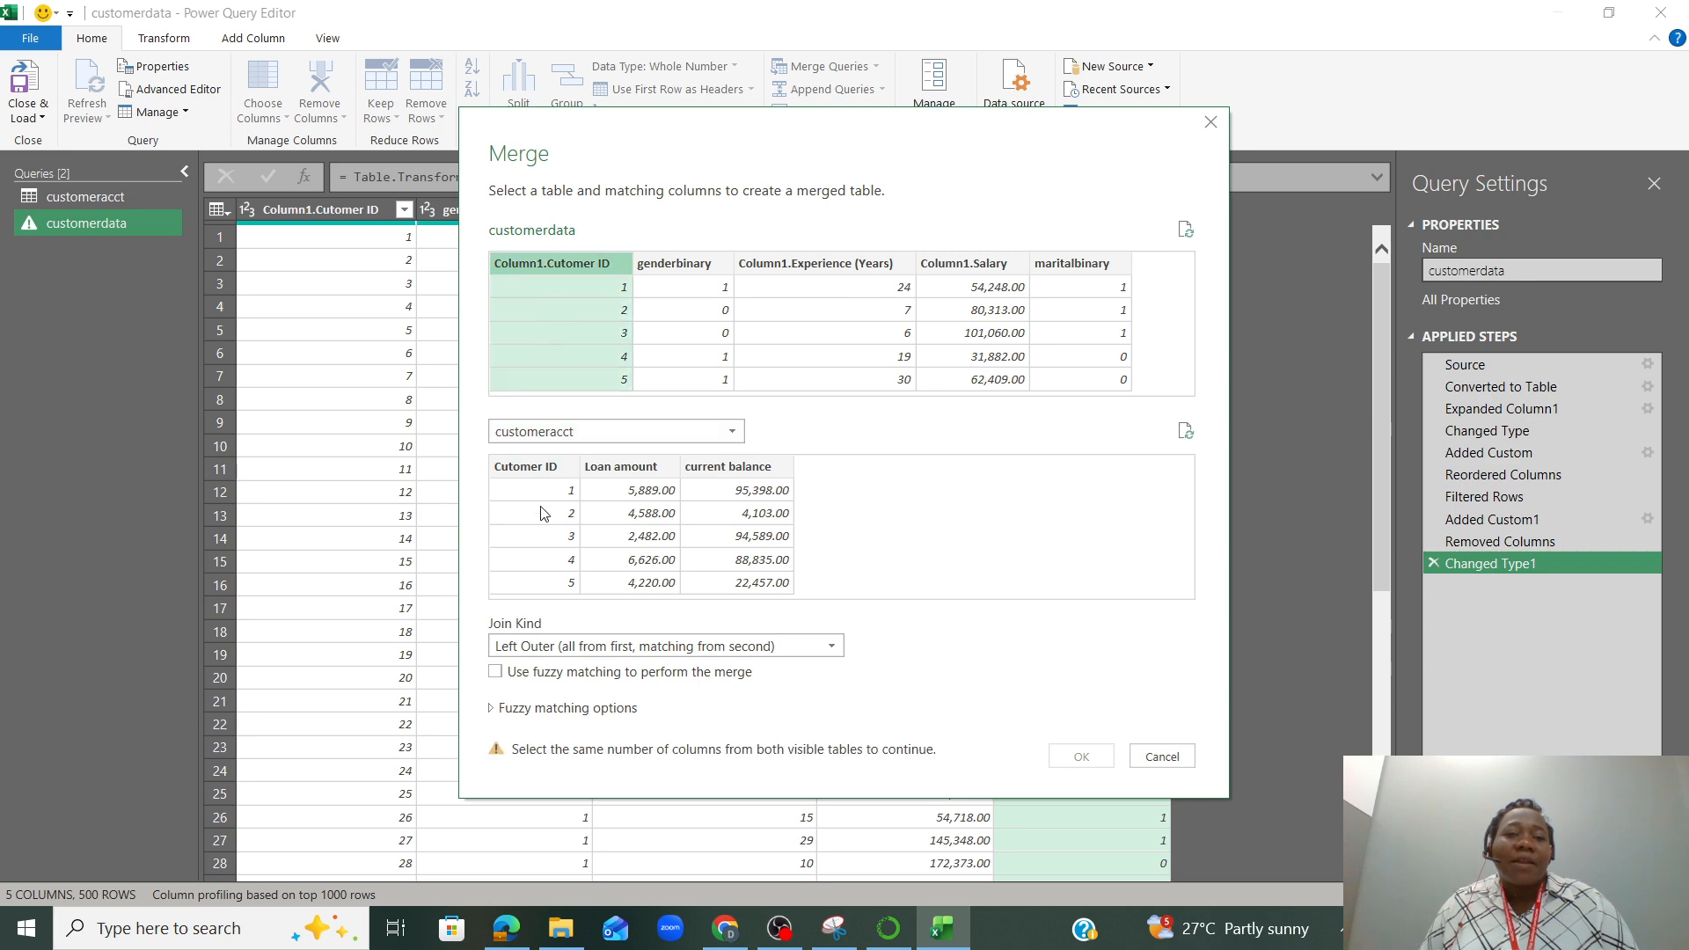
pyautogui.click(539, 536)
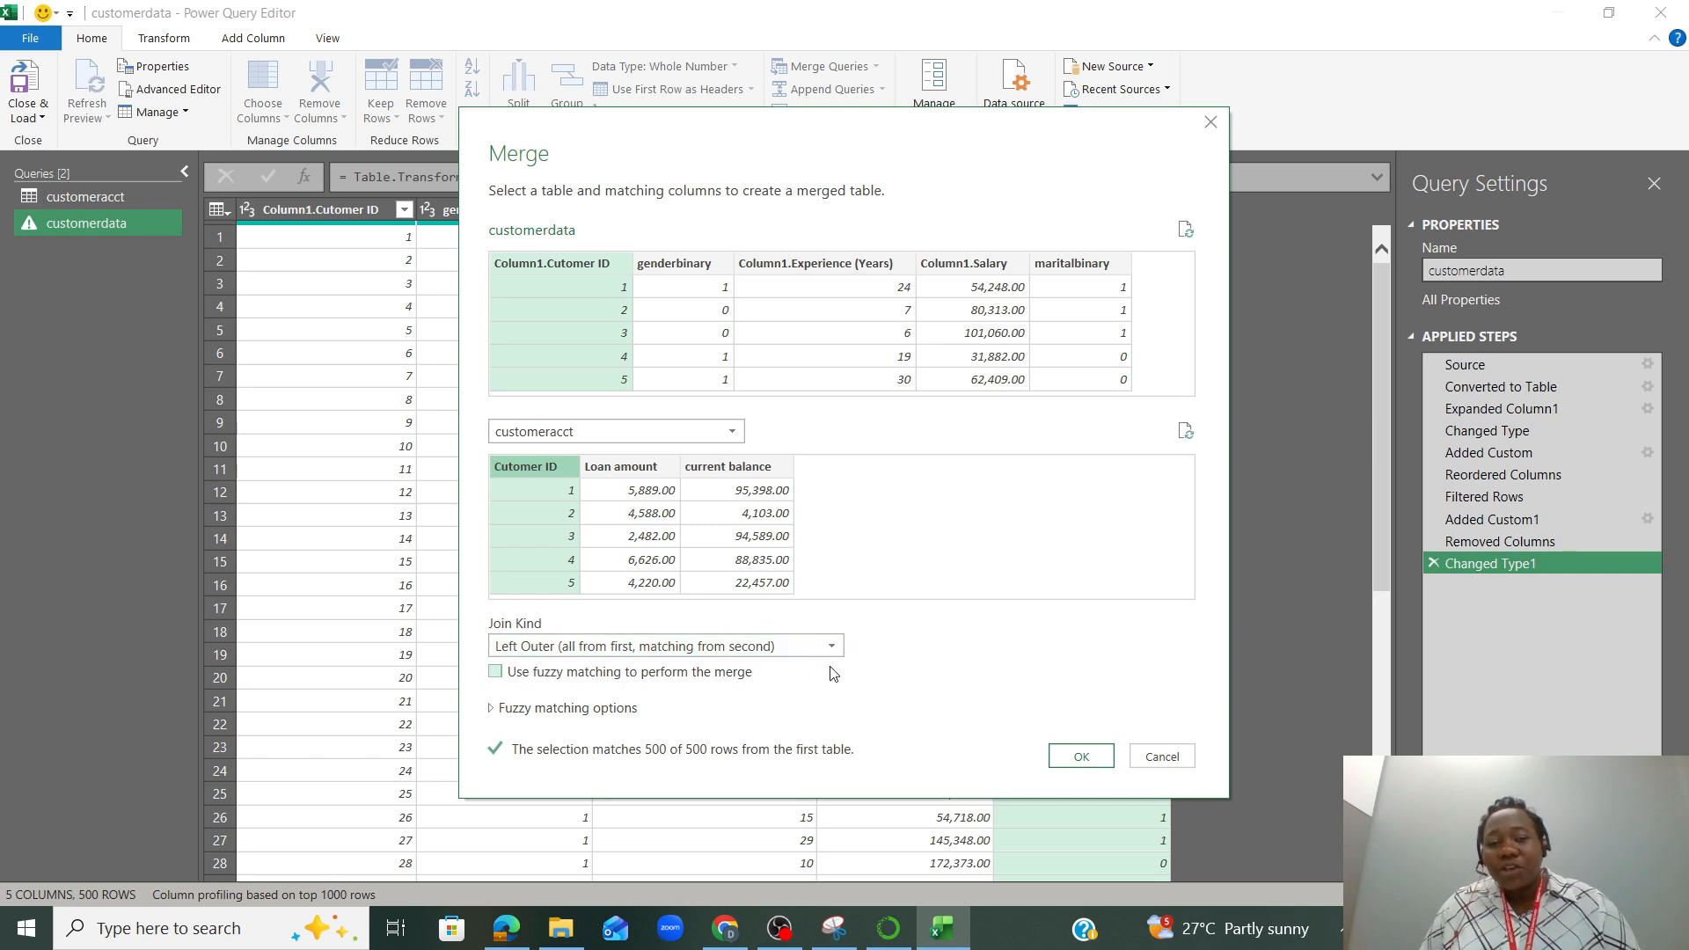
pyautogui.click(1083, 758)
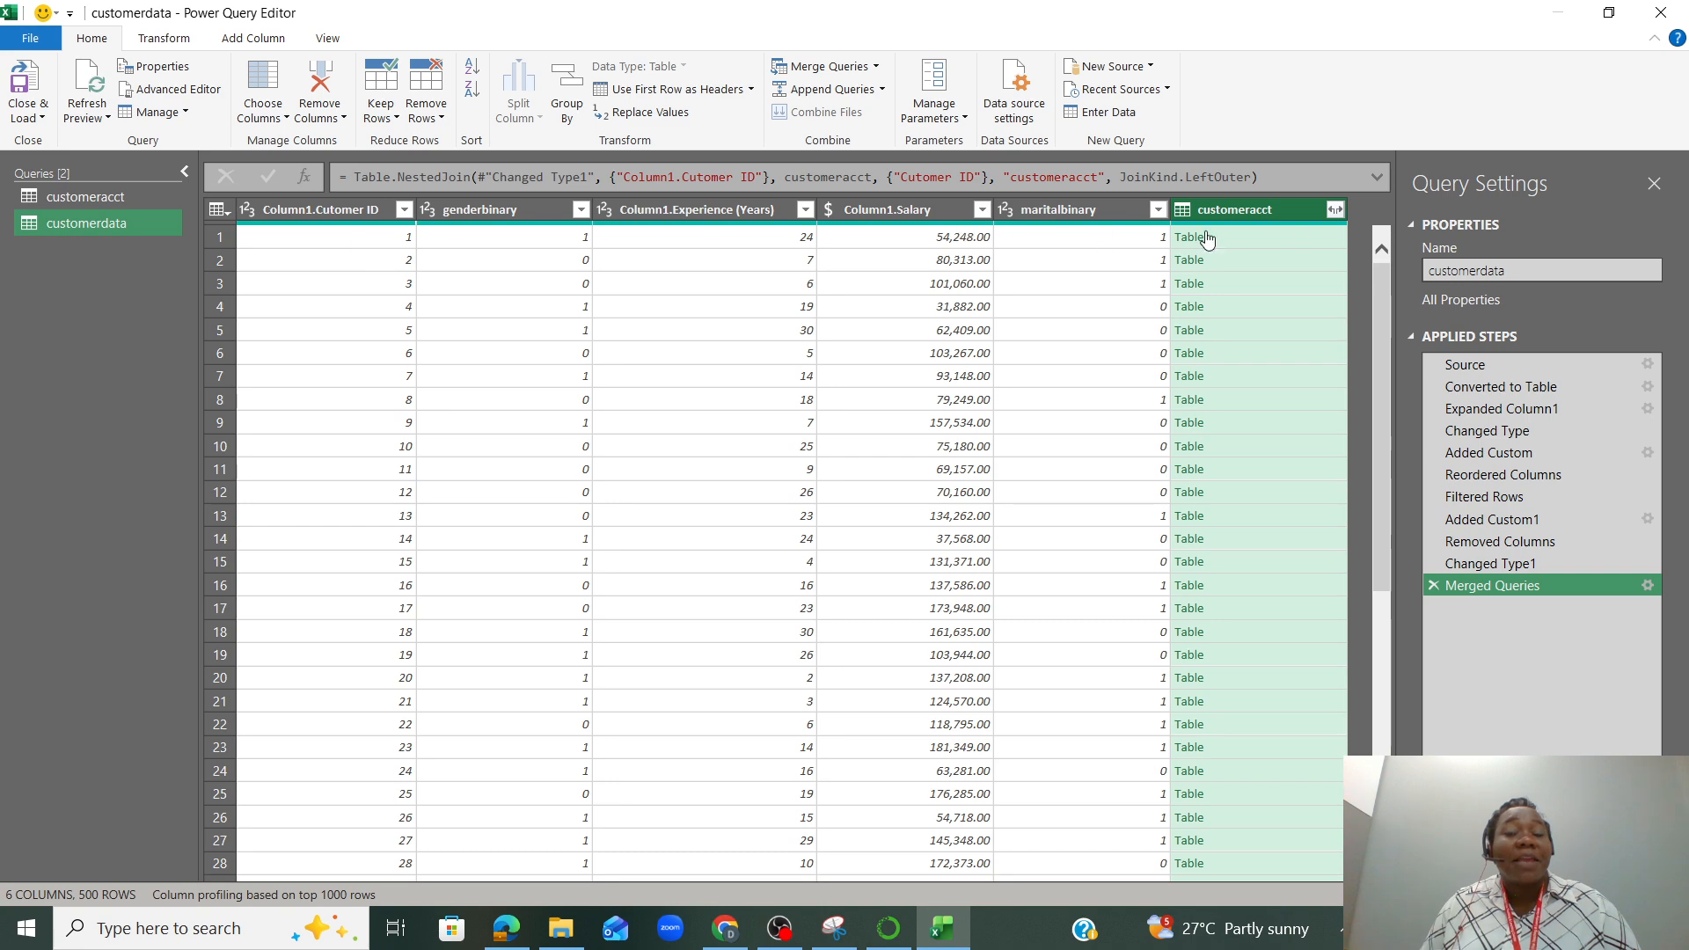
# Expand the merged customeracct column to Loan amount and current balance only, excluding Cutomer ID and keeping the original column name as prefix
pyautogui.click(1331, 208)
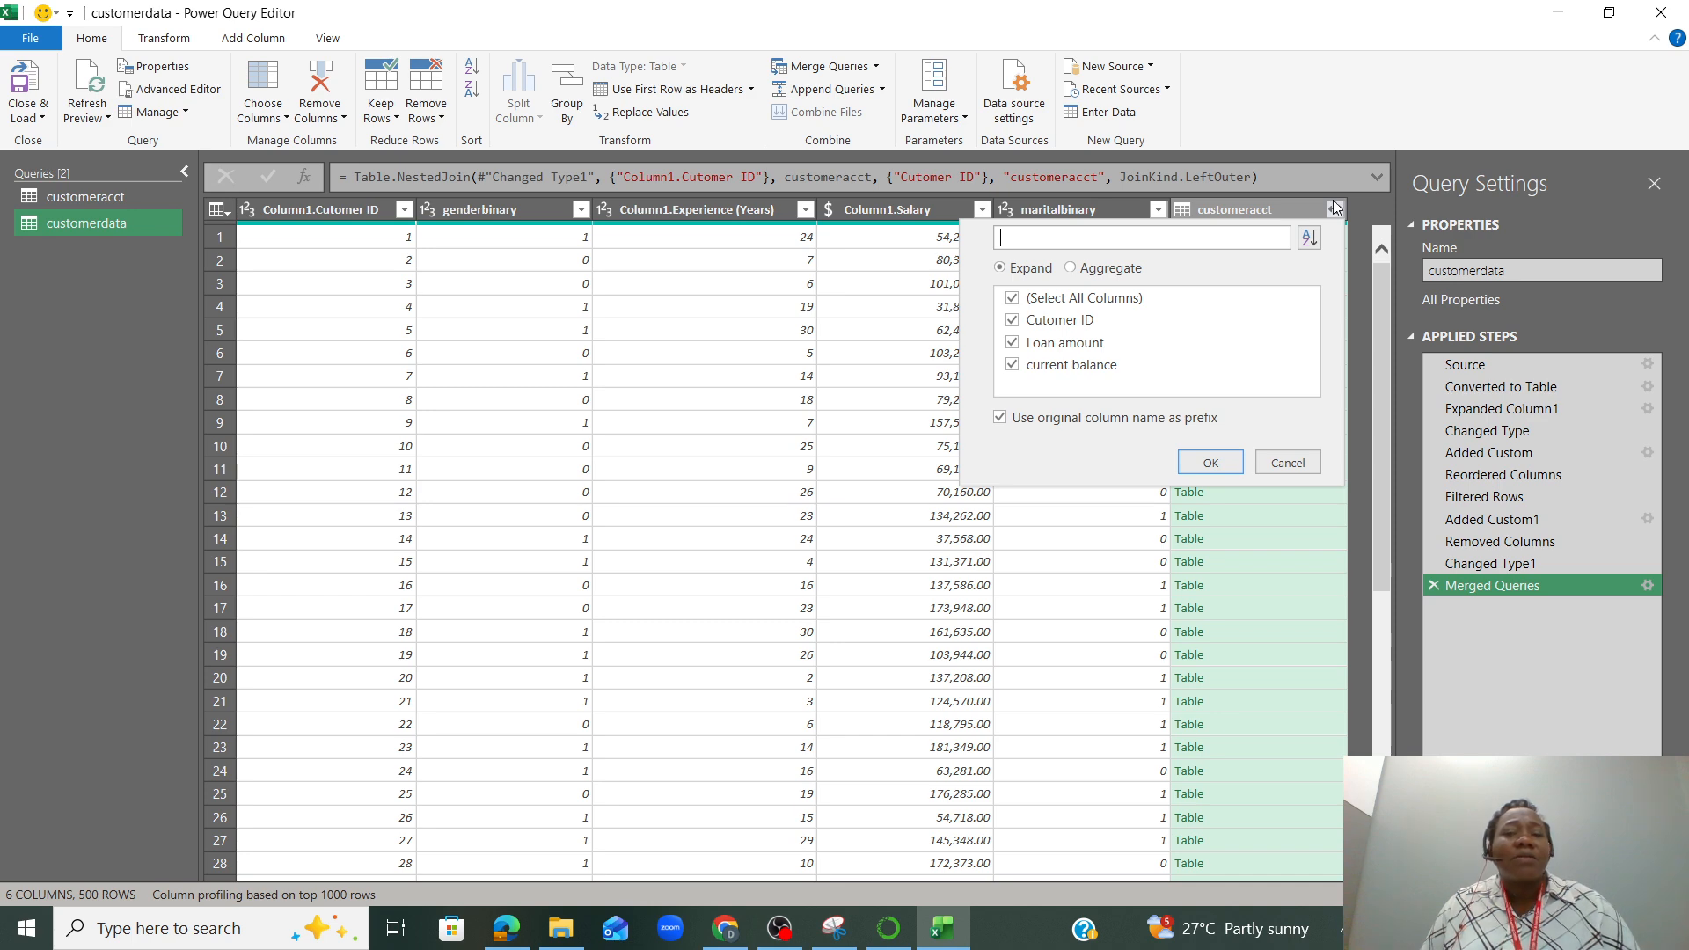
pyautogui.click(1014, 321)
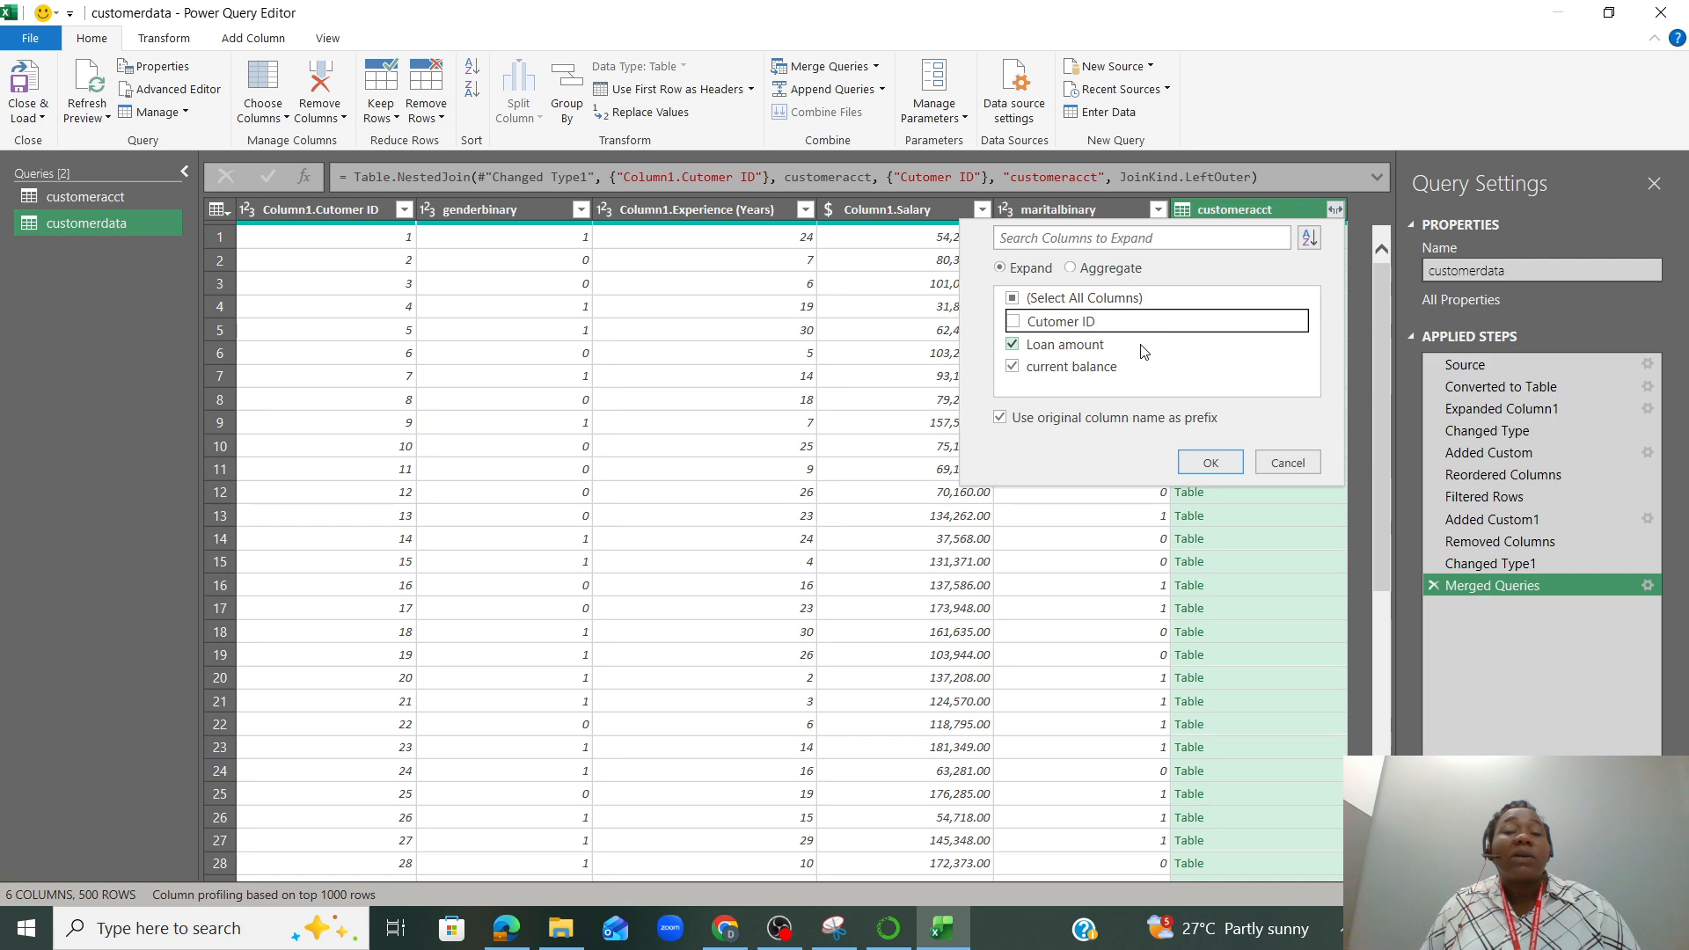
pyautogui.click(1210, 462)
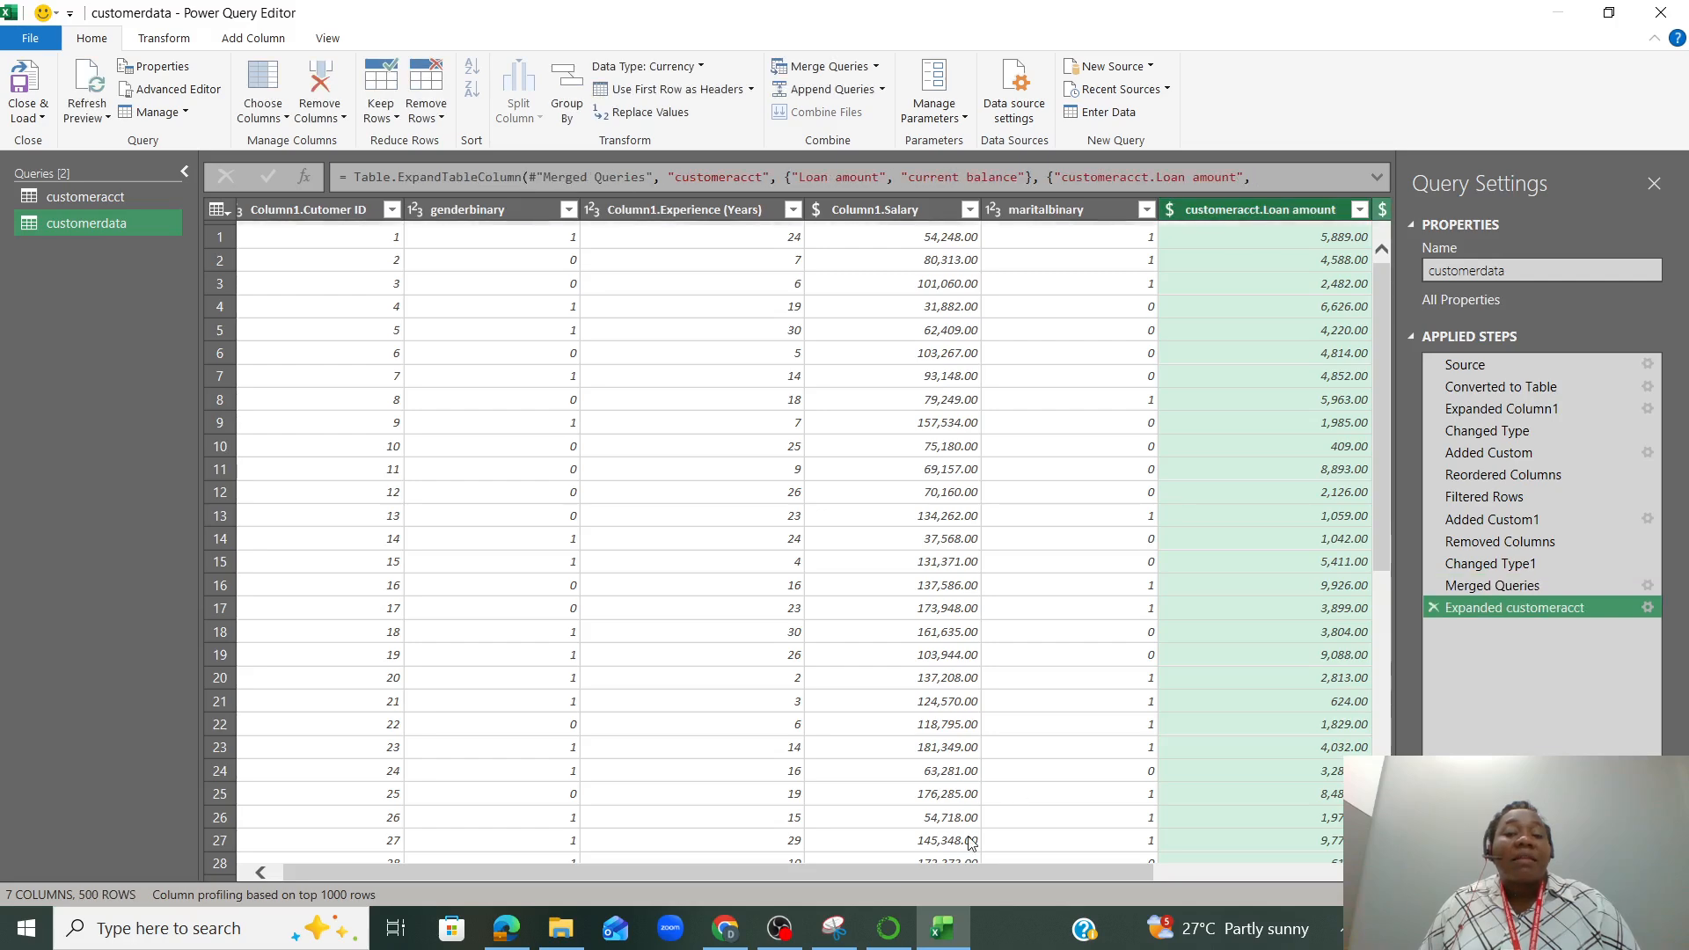
# Check the expanded customeracct columns and load the queries as tables on new worksheets, without adding them to the Data Model
pyautogui.moveTo(868, 879); pyautogui.dragTo(674, 885)
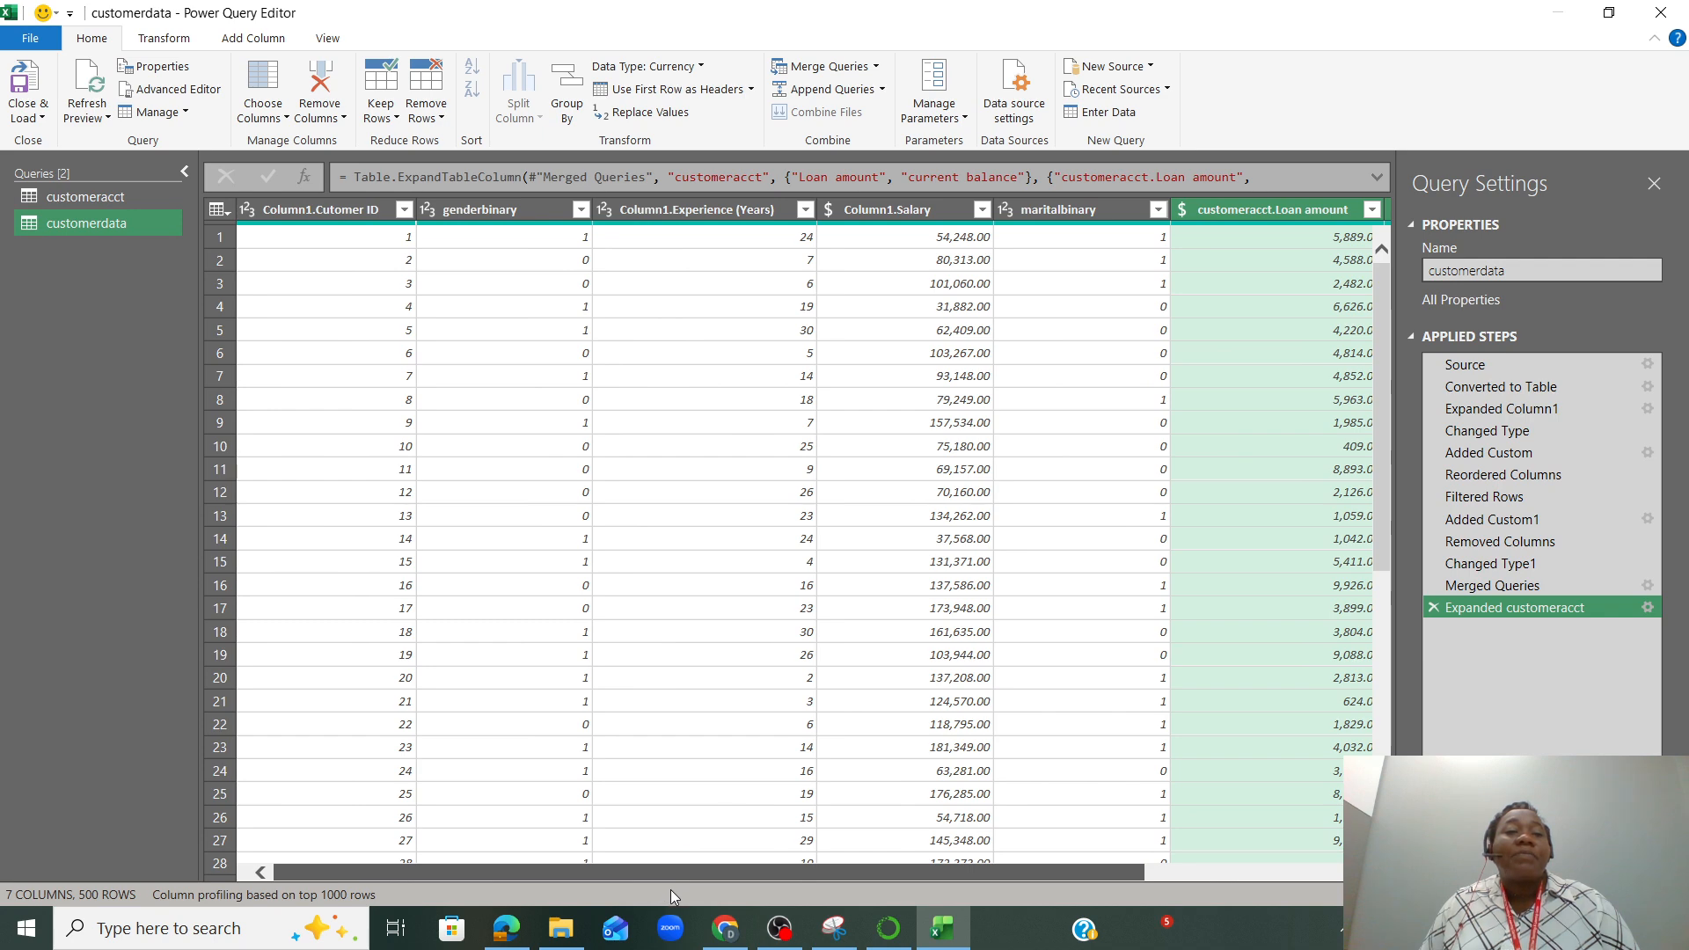
pyautogui.moveTo(859, 872); pyautogui.dragTo(1021, 860)
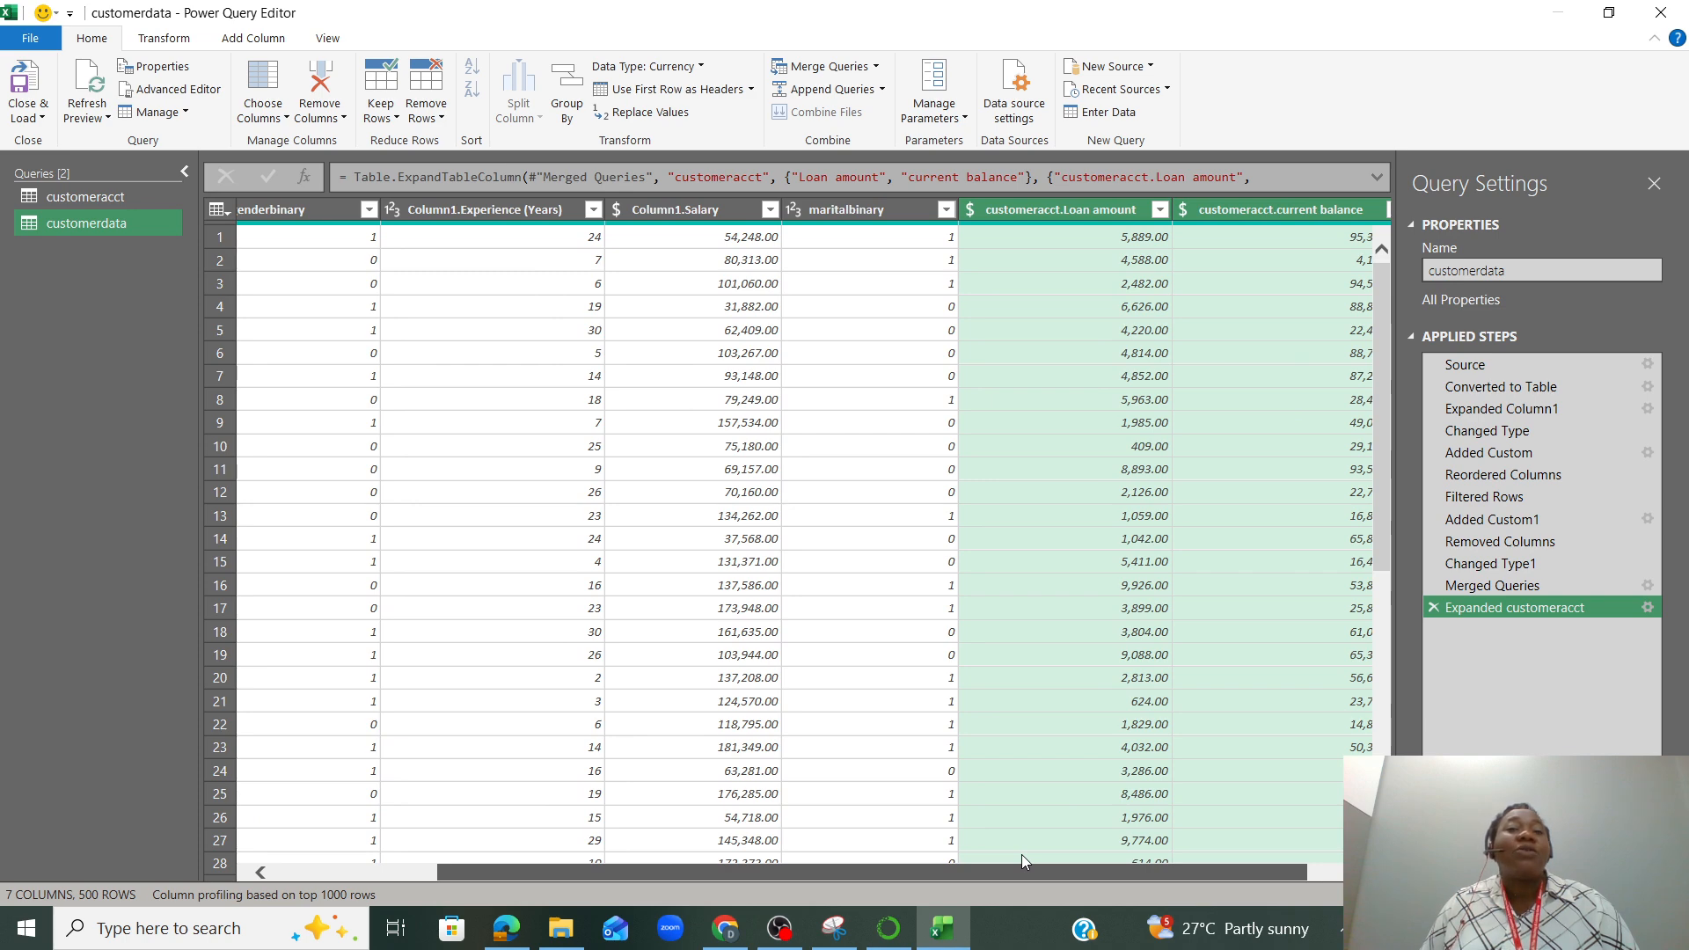
pyautogui.moveTo(1022, 855); pyautogui.dragTo(1090, 851)
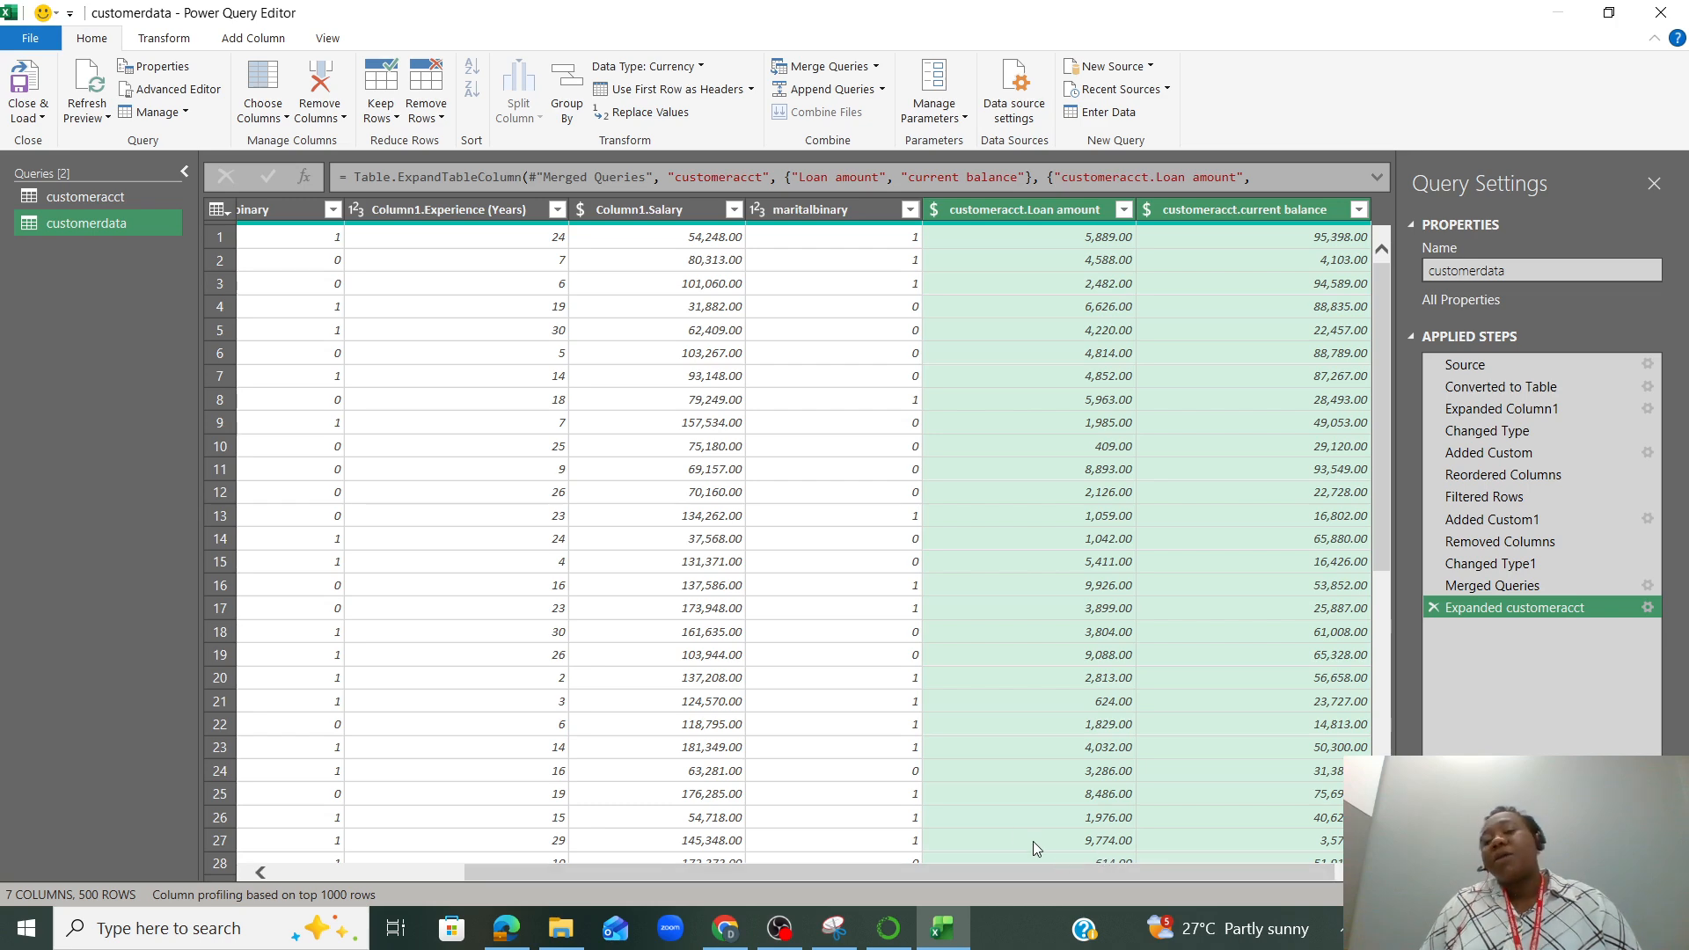
pyautogui.click(42, 120)
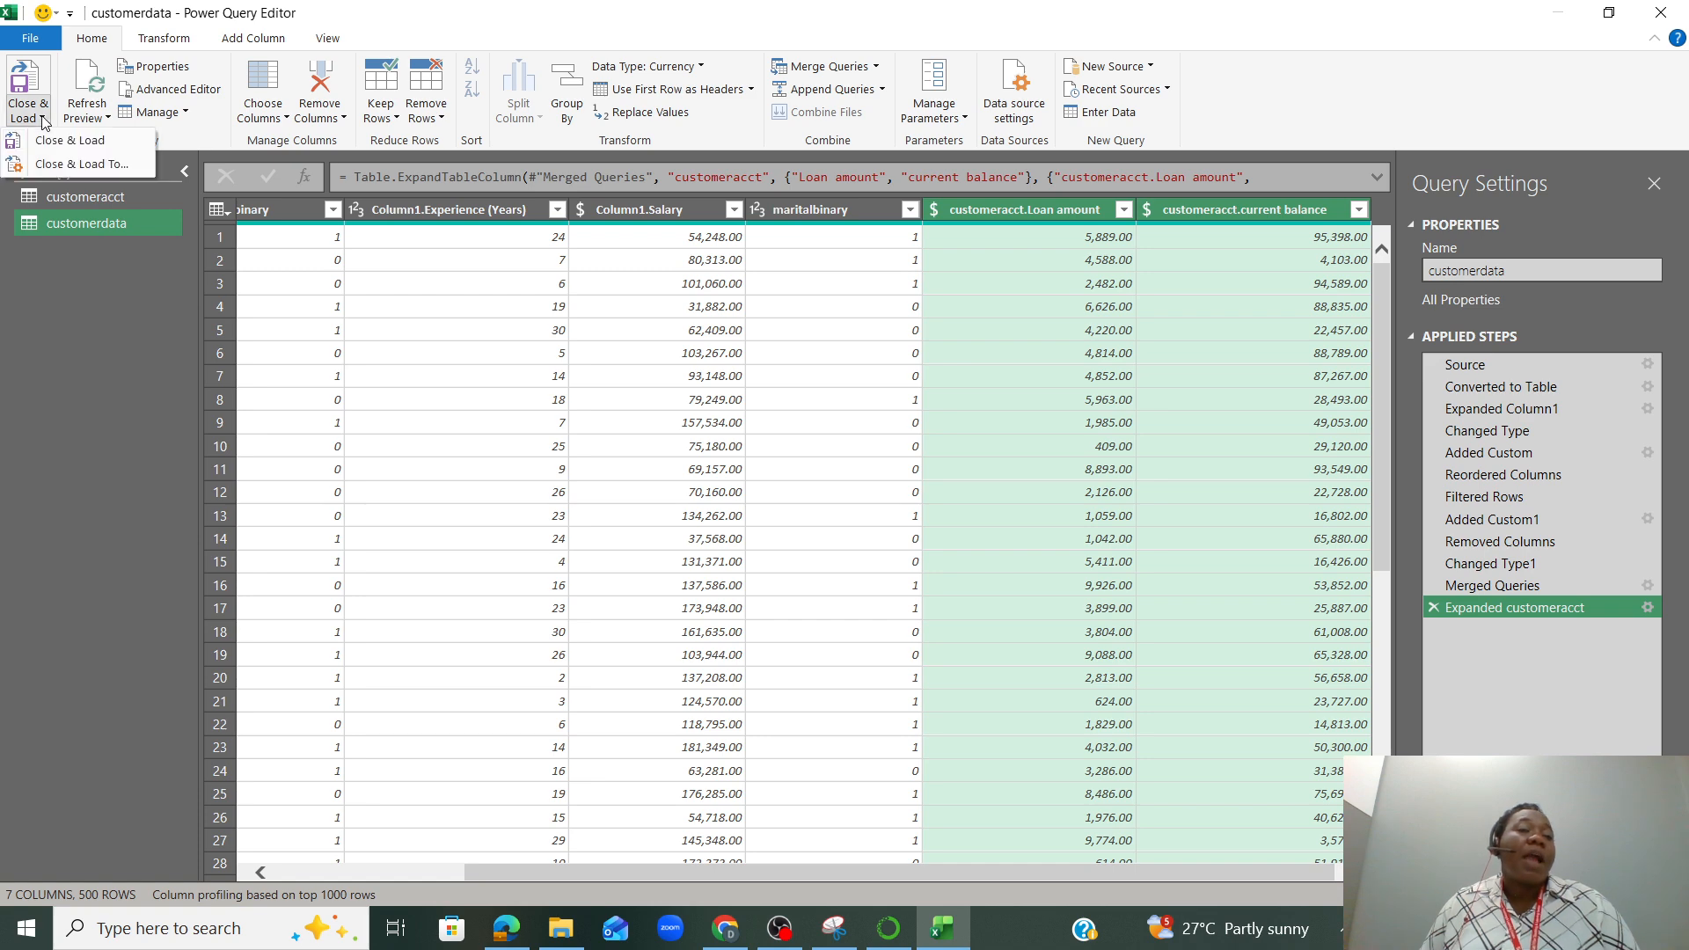
pyautogui.click(63, 165)
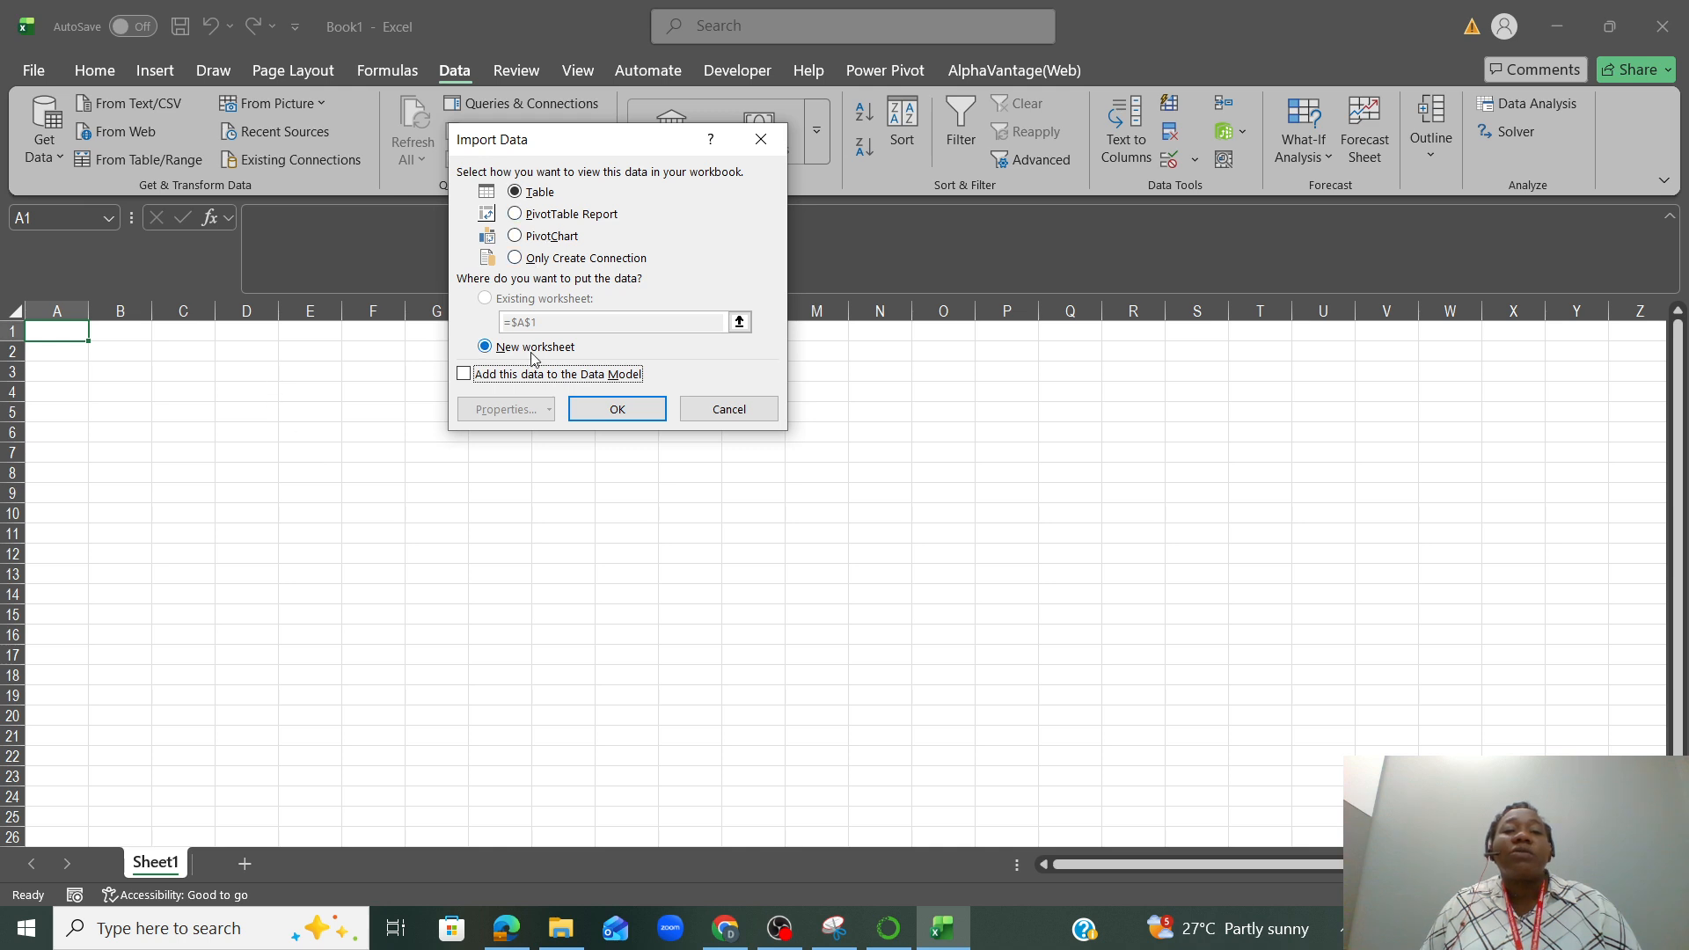
pyautogui.click(609, 414)
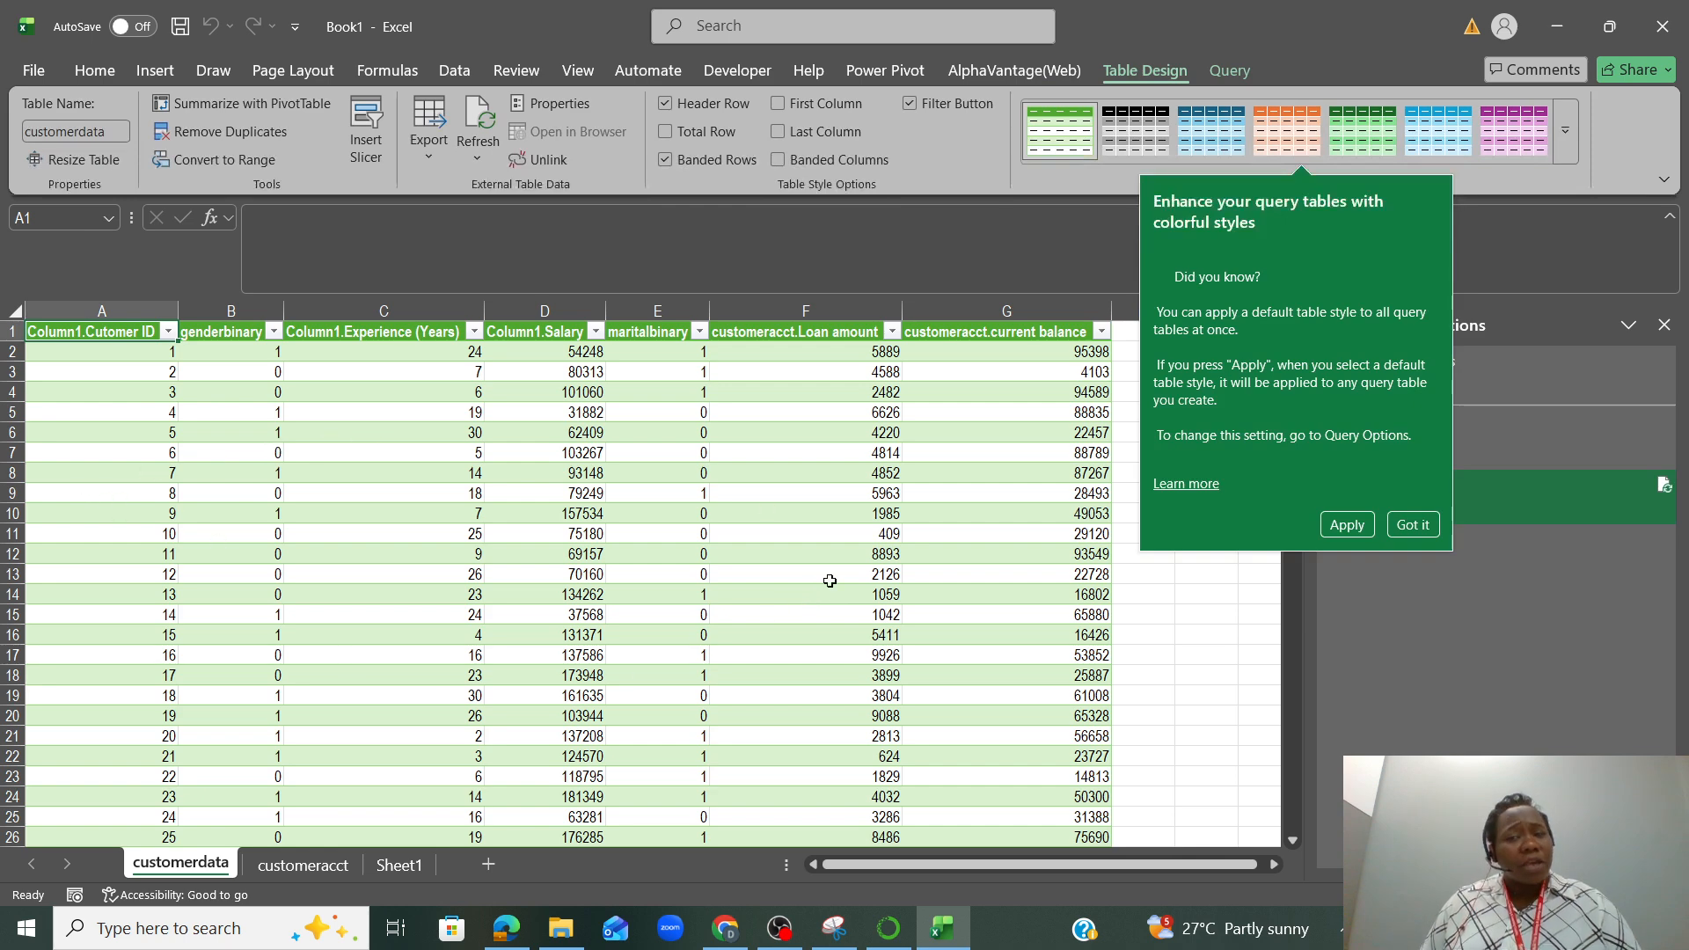
pyautogui.click(1401, 520)
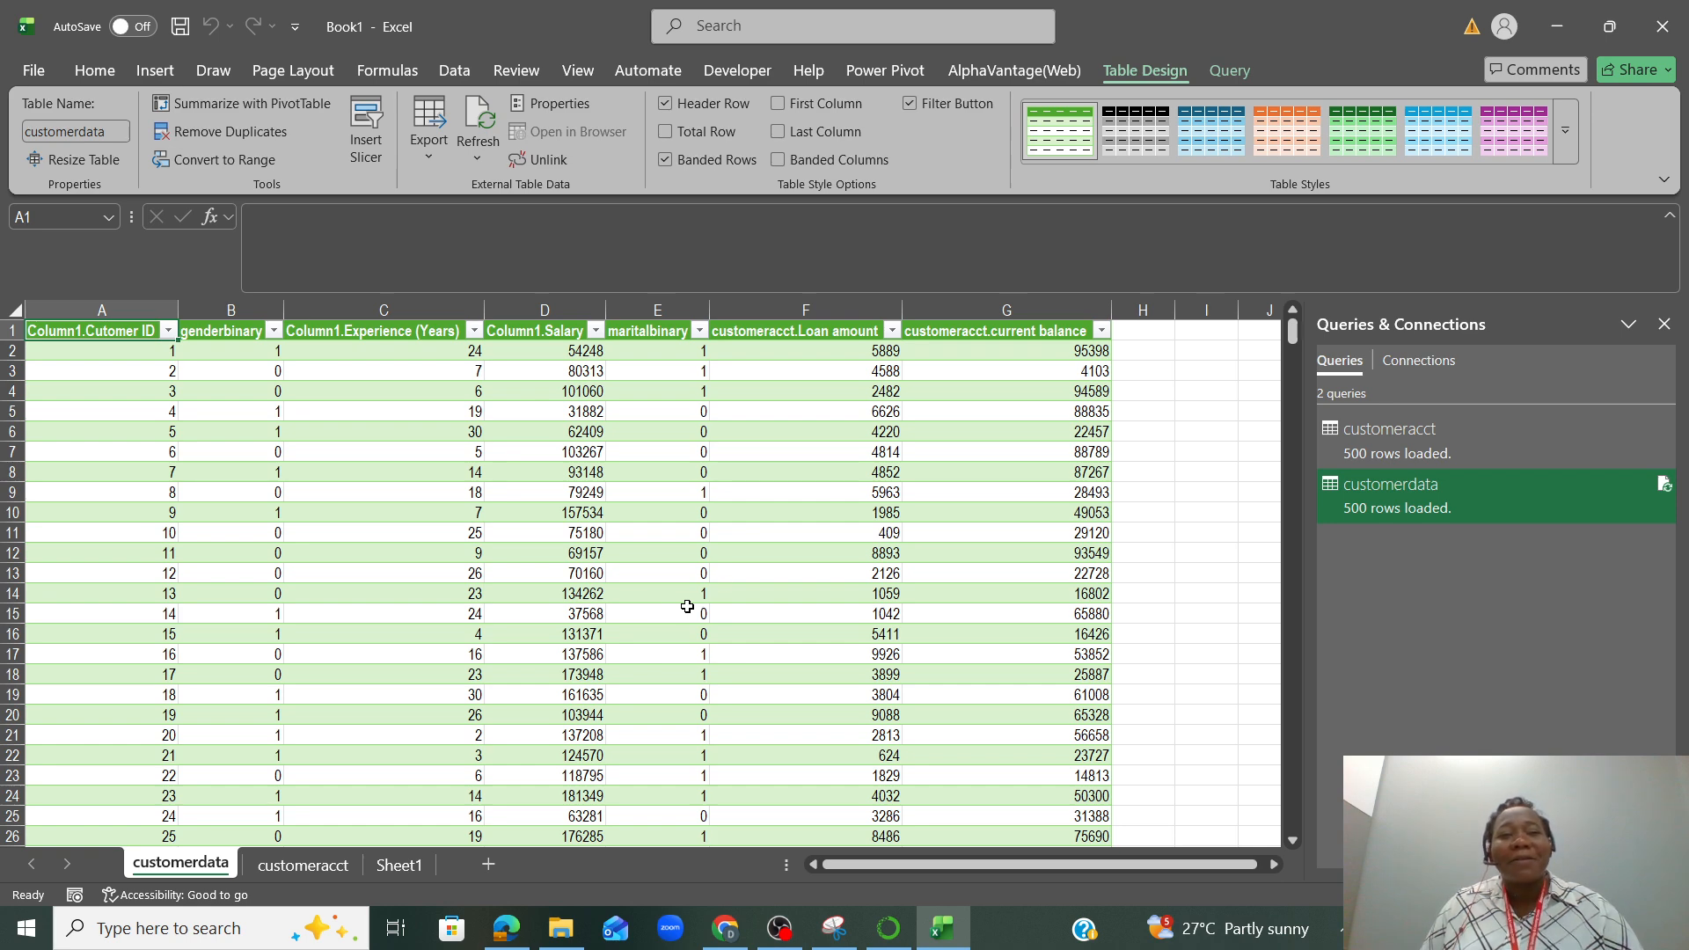
# Insert a PivotTable from the customerdata table on a new worksheet, with genderbinary as the row field
pyautogui.click(146, 70)
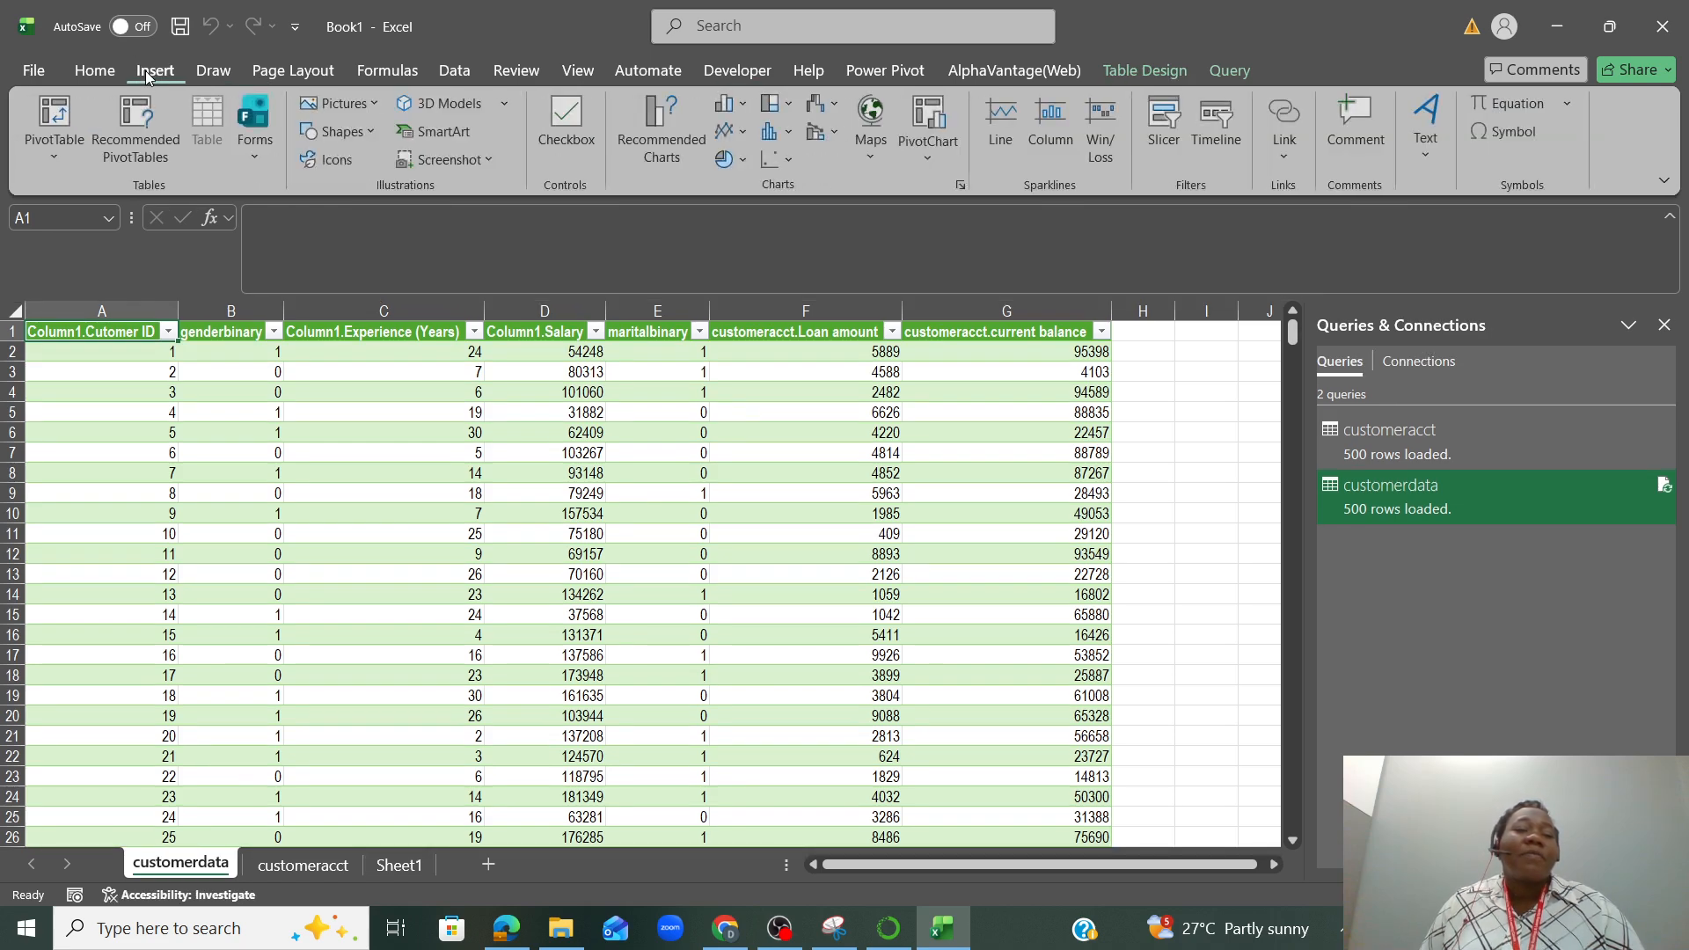
pyautogui.click(52, 157)
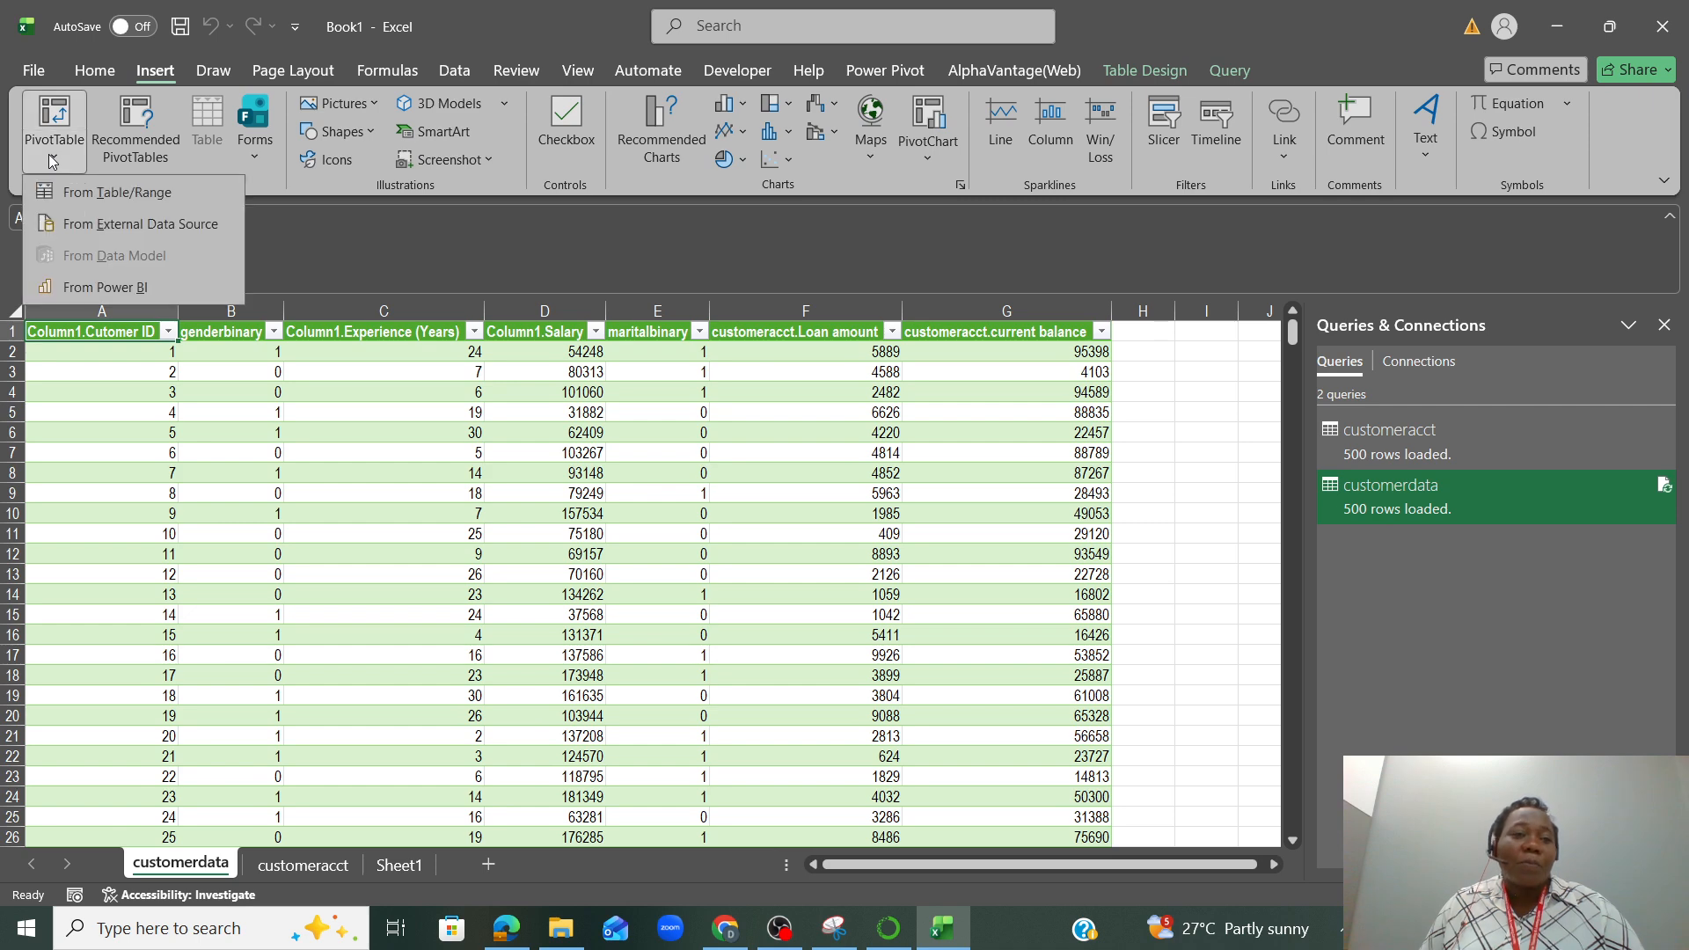
pyautogui.click(105, 194)
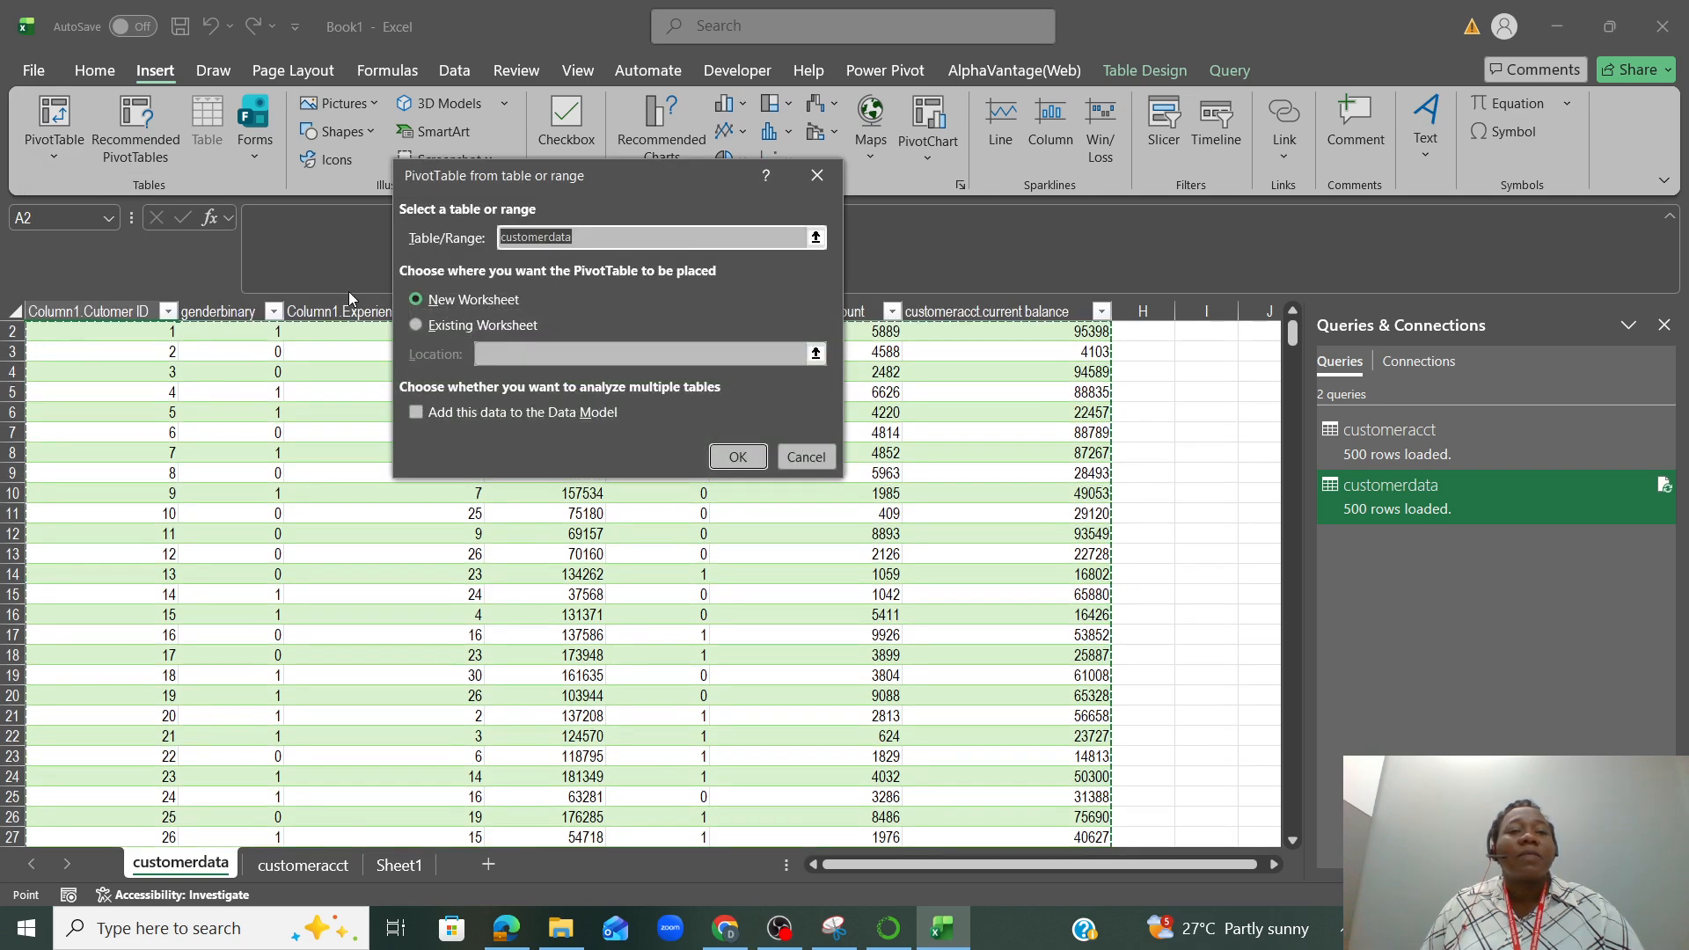
pyautogui.click(737, 459)
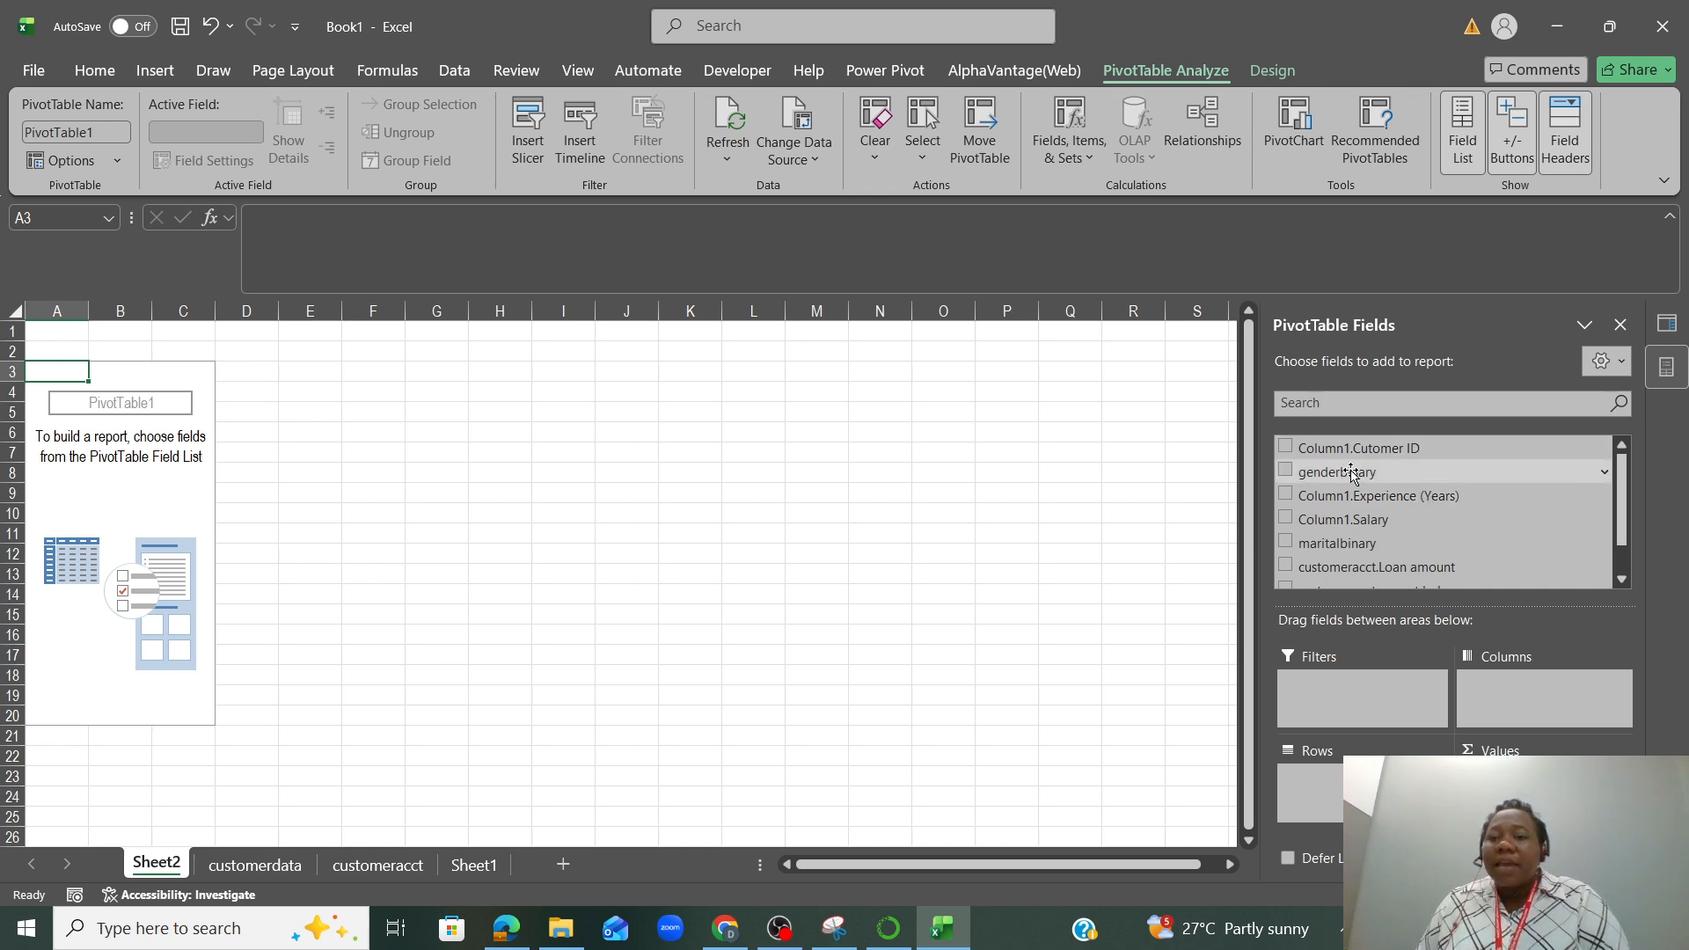
pyautogui.moveTo(1352, 481); pyautogui.dragTo(1336, 777)
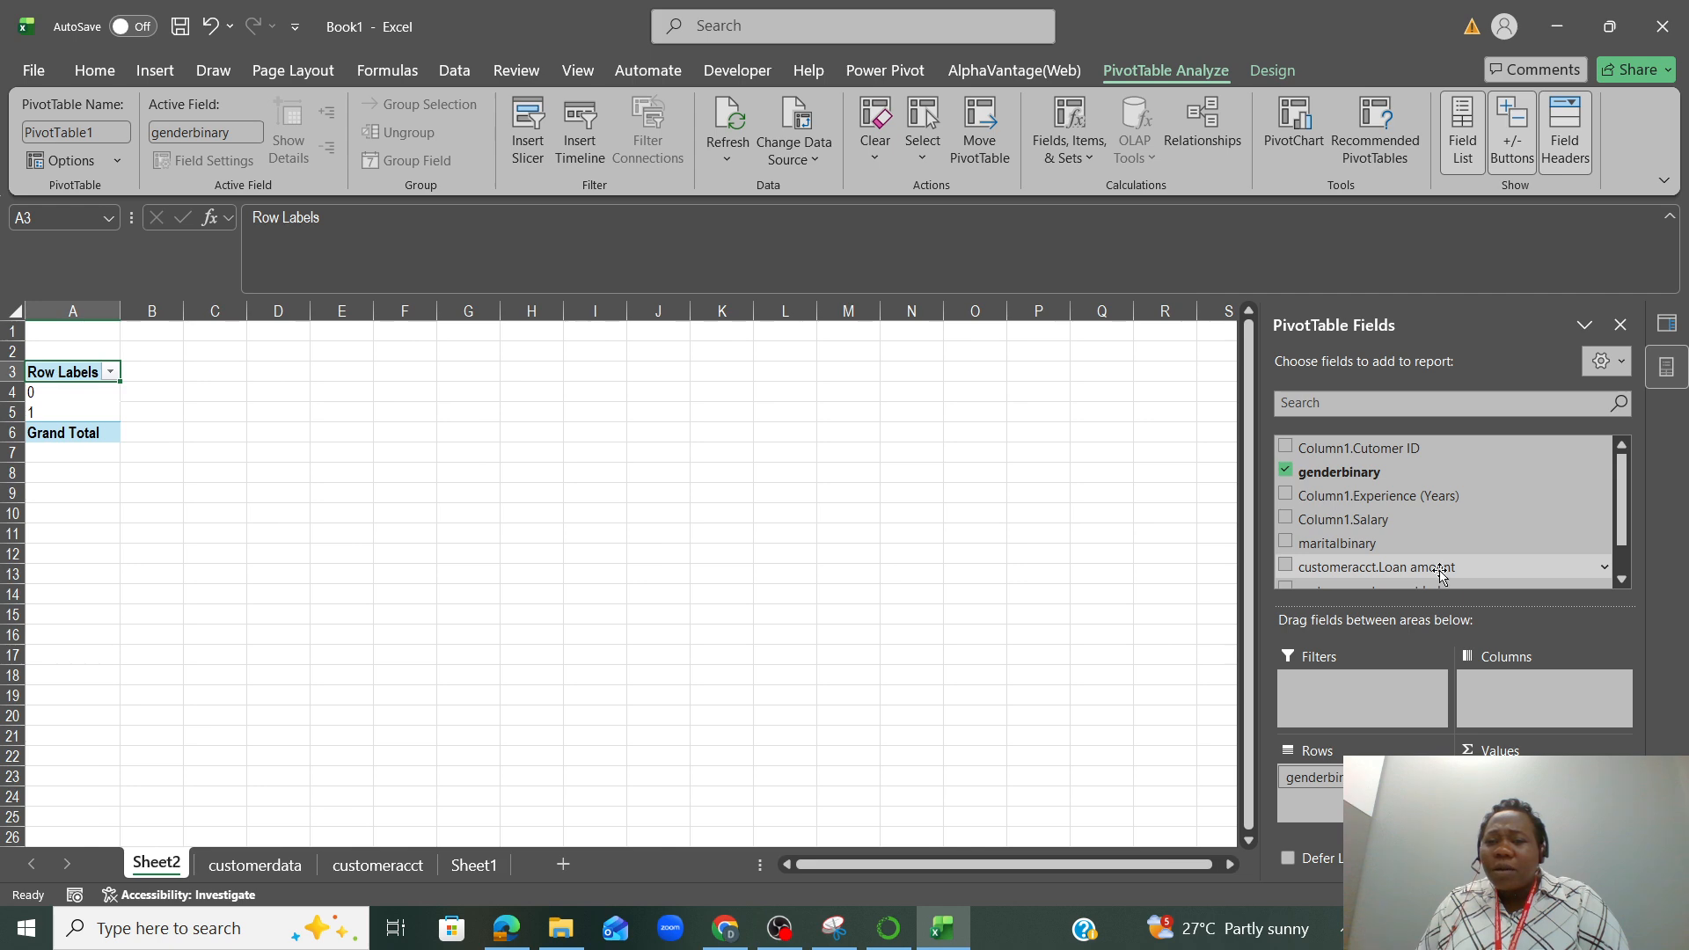
# Add customeracct.Loan amount to the PivotTable values and summarize it by Average
pyautogui.moveTo(1441, 570); pyautogui.dragTo(1531, 792)
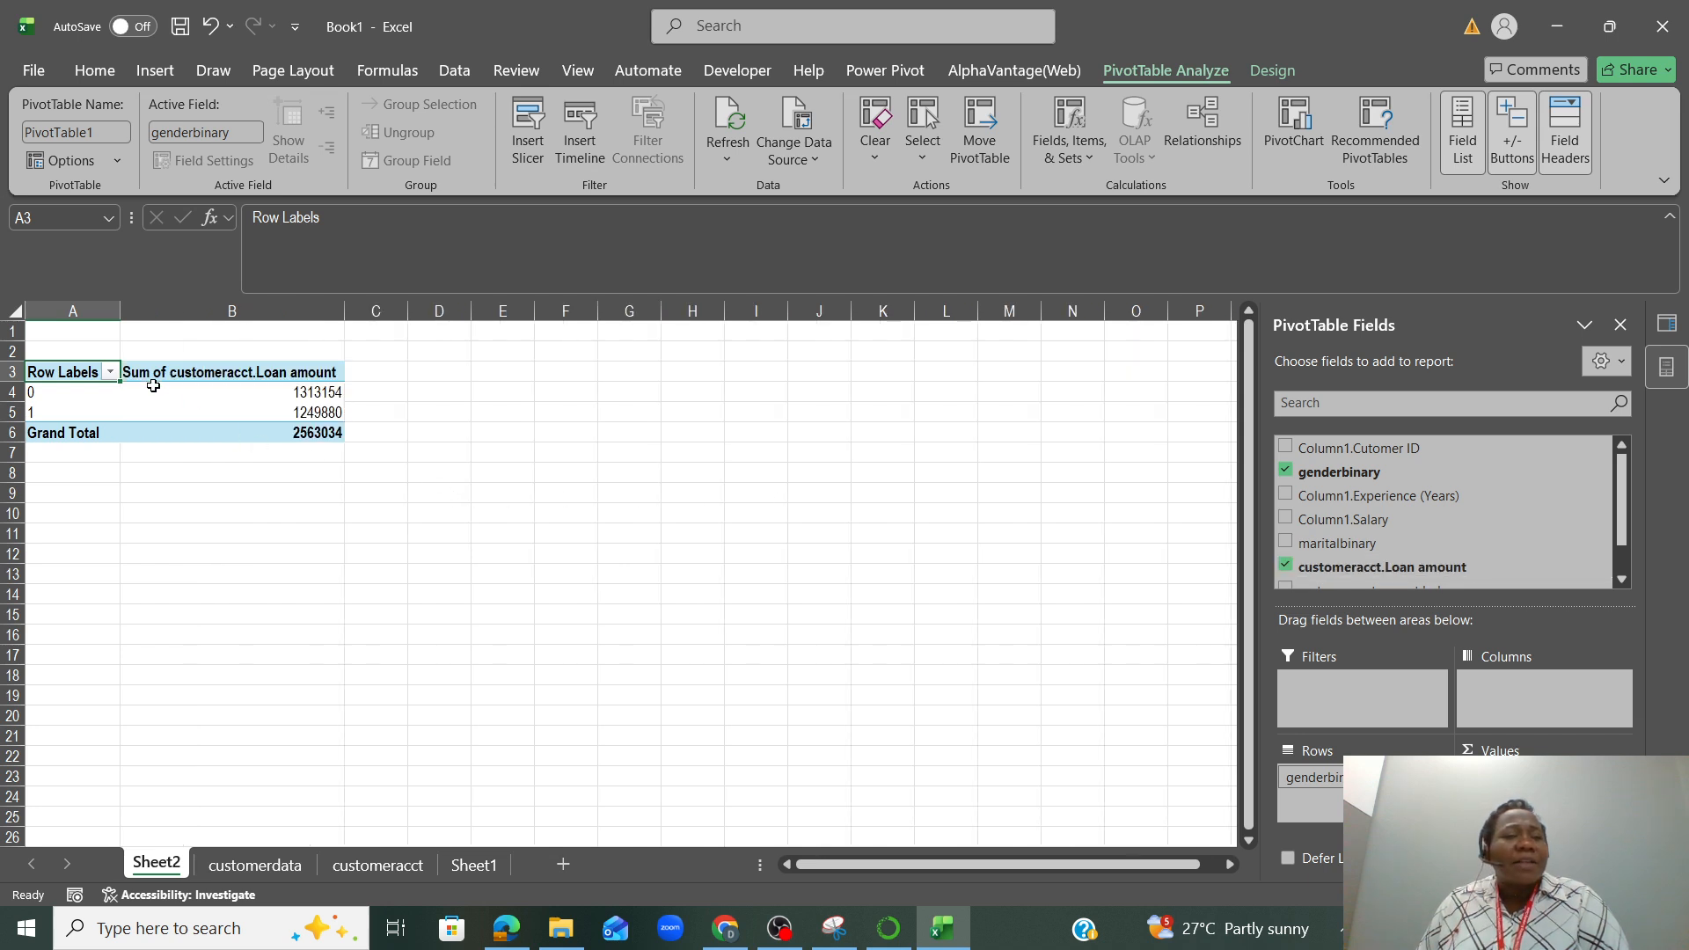
pyautogui.rightClick(269, 375)
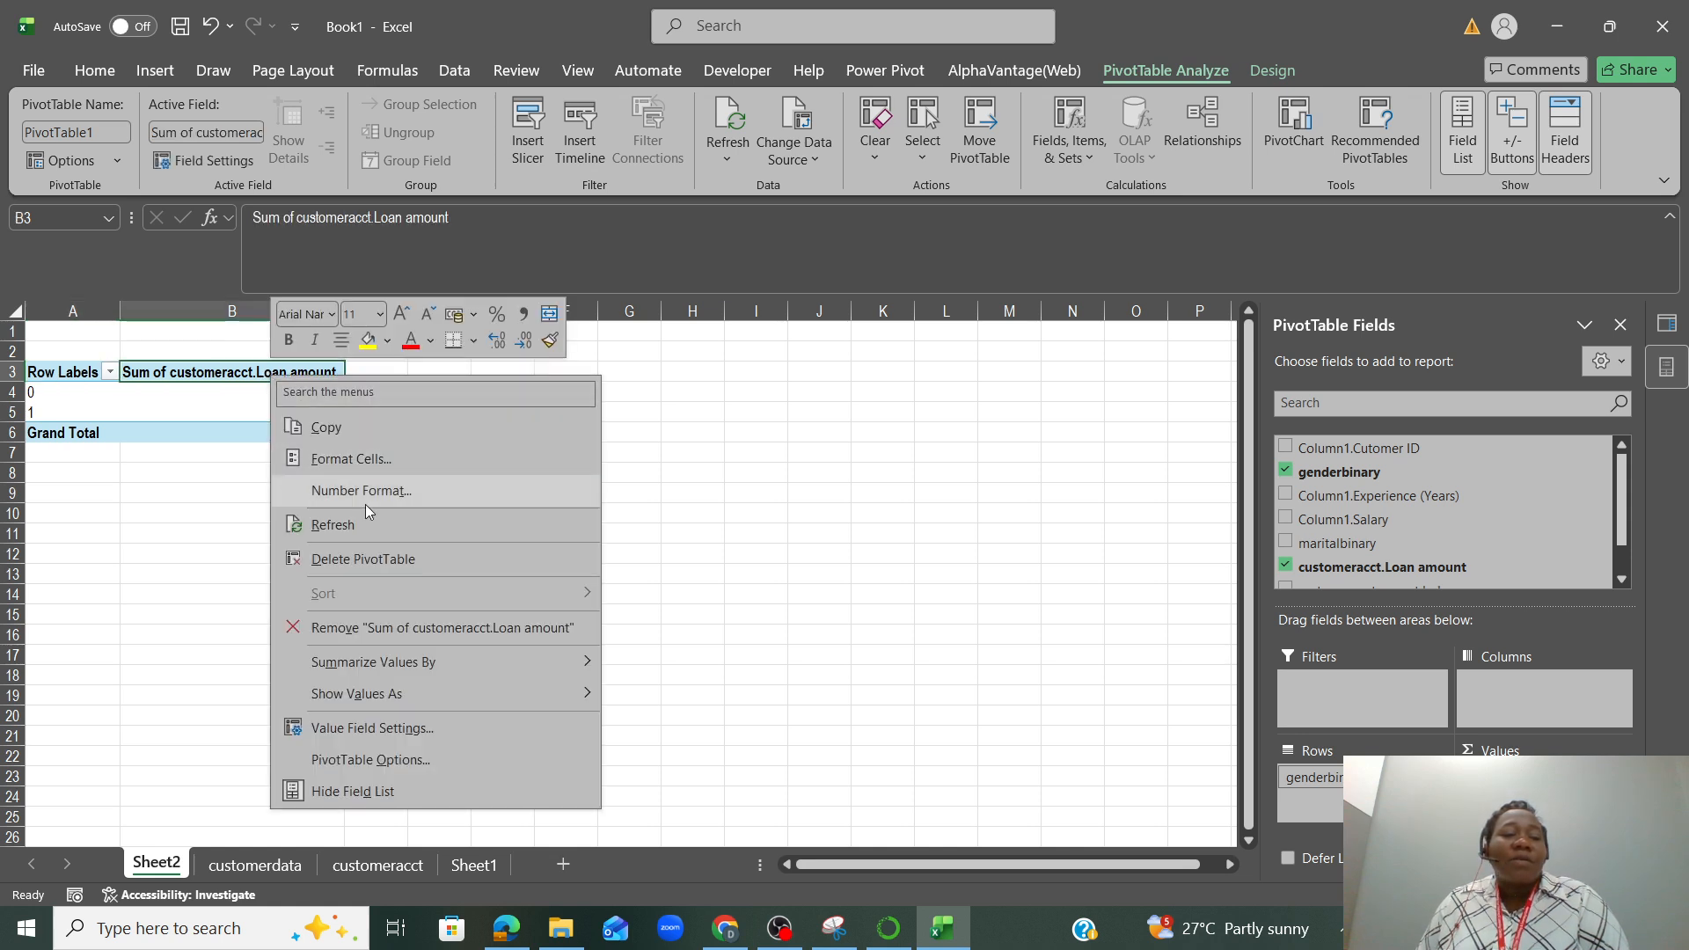
pyautogui.moveTo(406, 675)
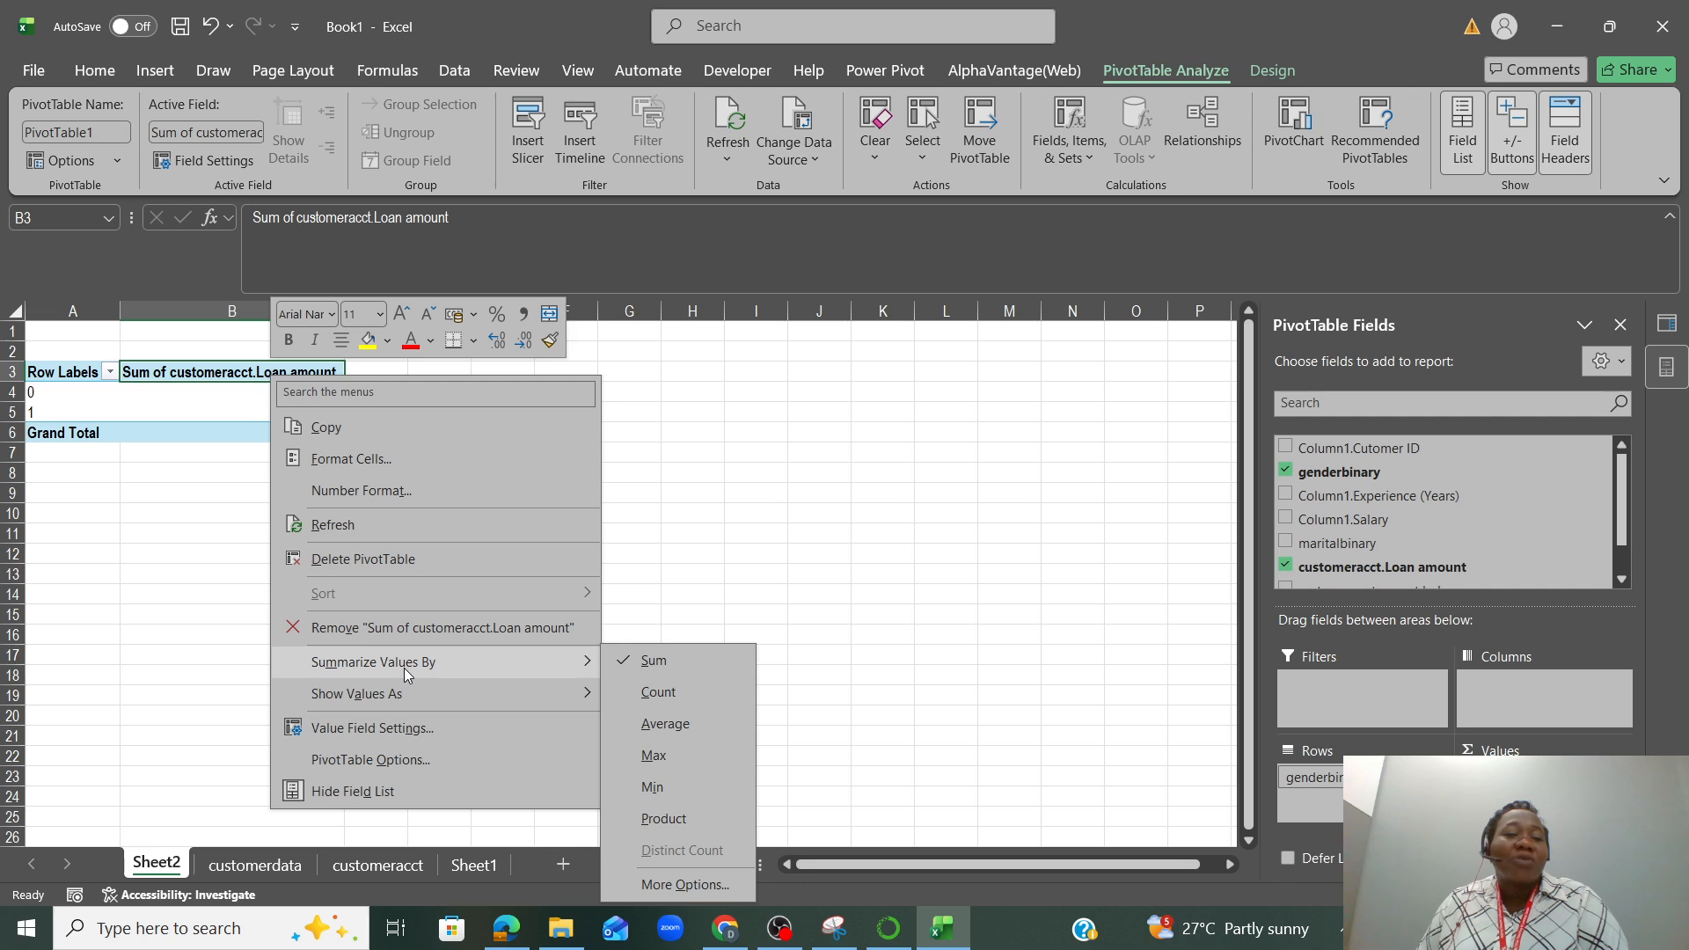
pyautogui.click(666, 723)
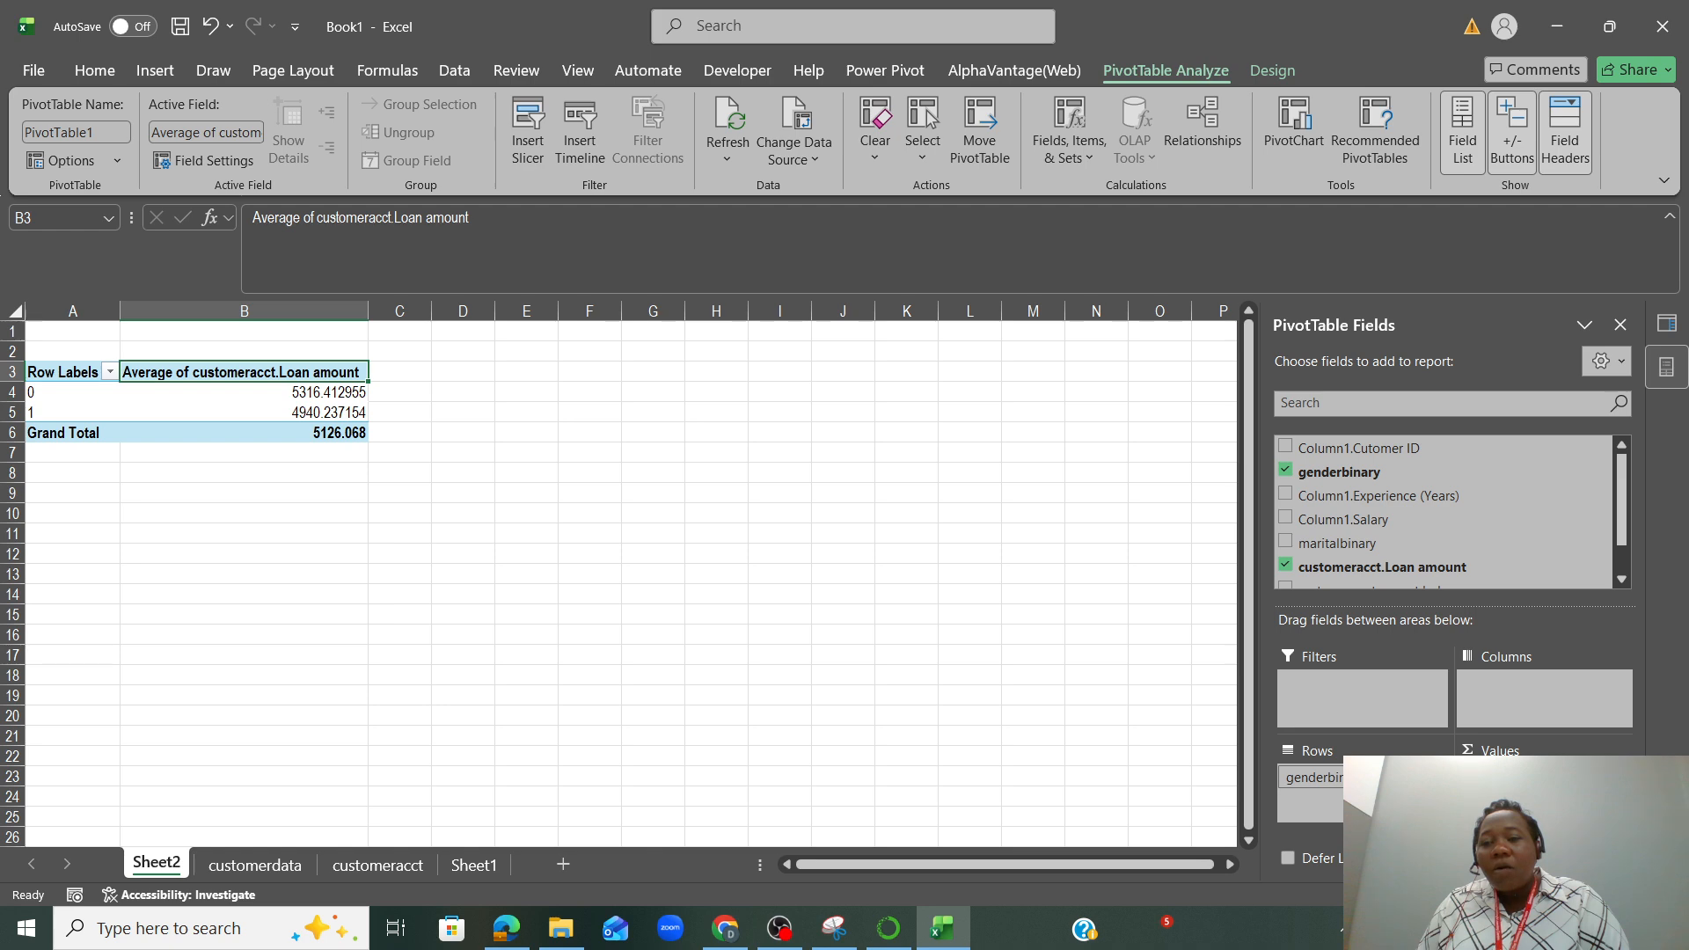
# Replace the loan amount in the PivotTable values with Column1.Cutomer ID, summarized by Count
pyautogui.moveTo(1502, 778); pyautogui.dragTo(1461, 546)
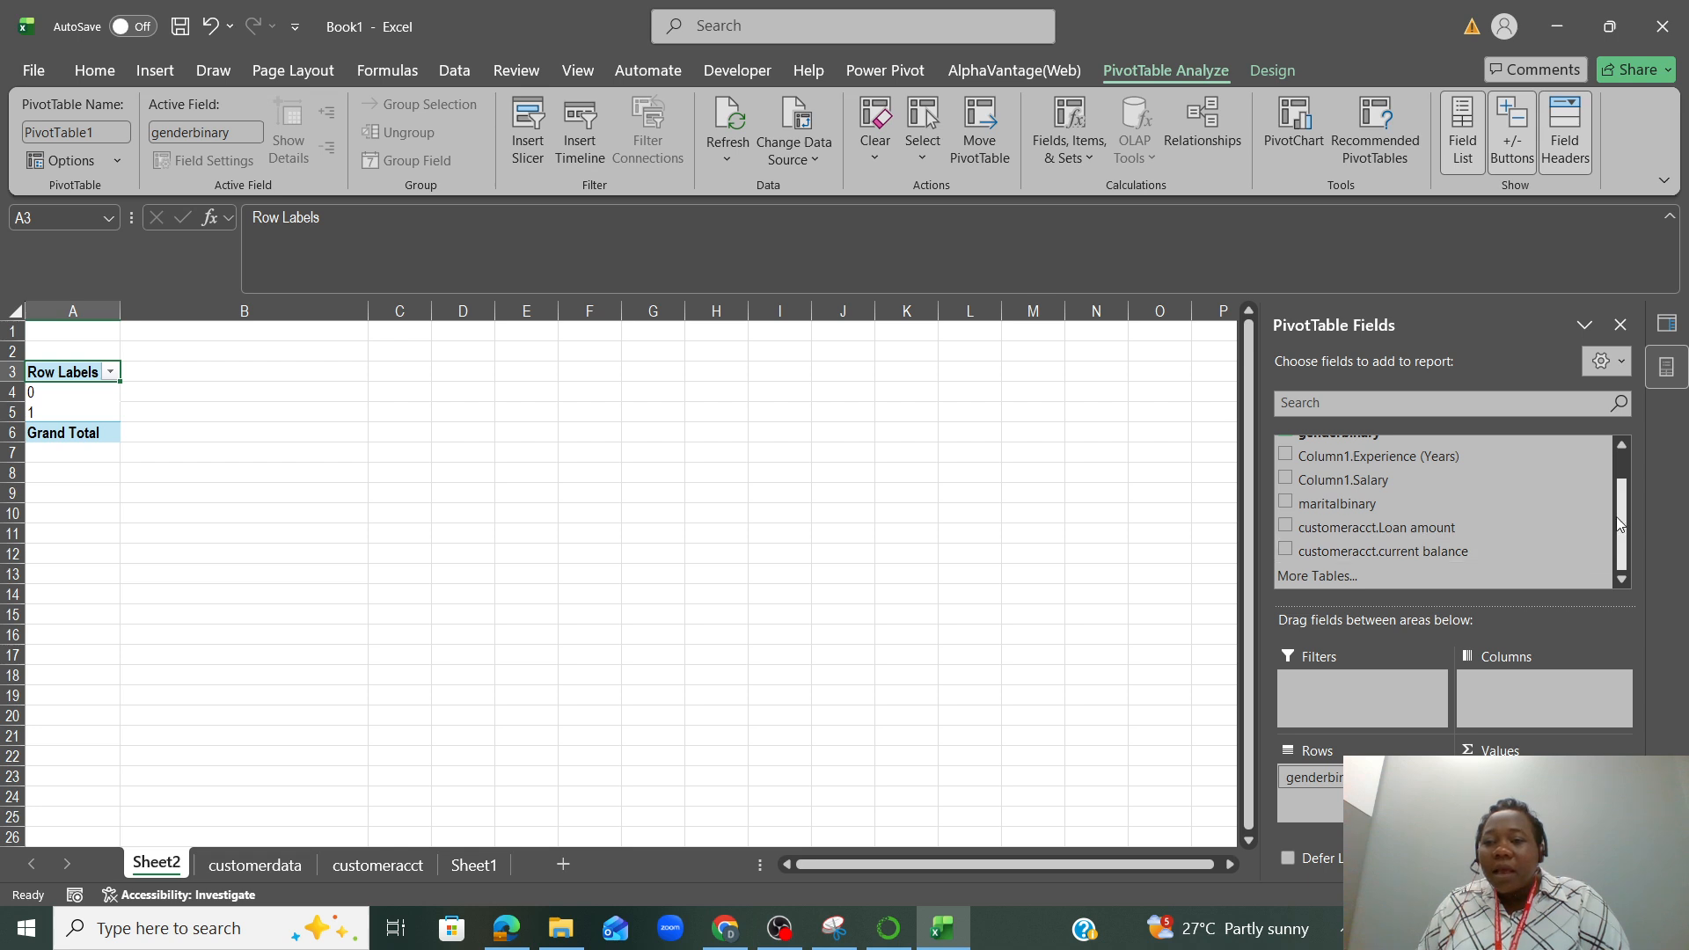
pyautogui.moveTo(1620, 522); pyautogui.dragTo(1620, 498)
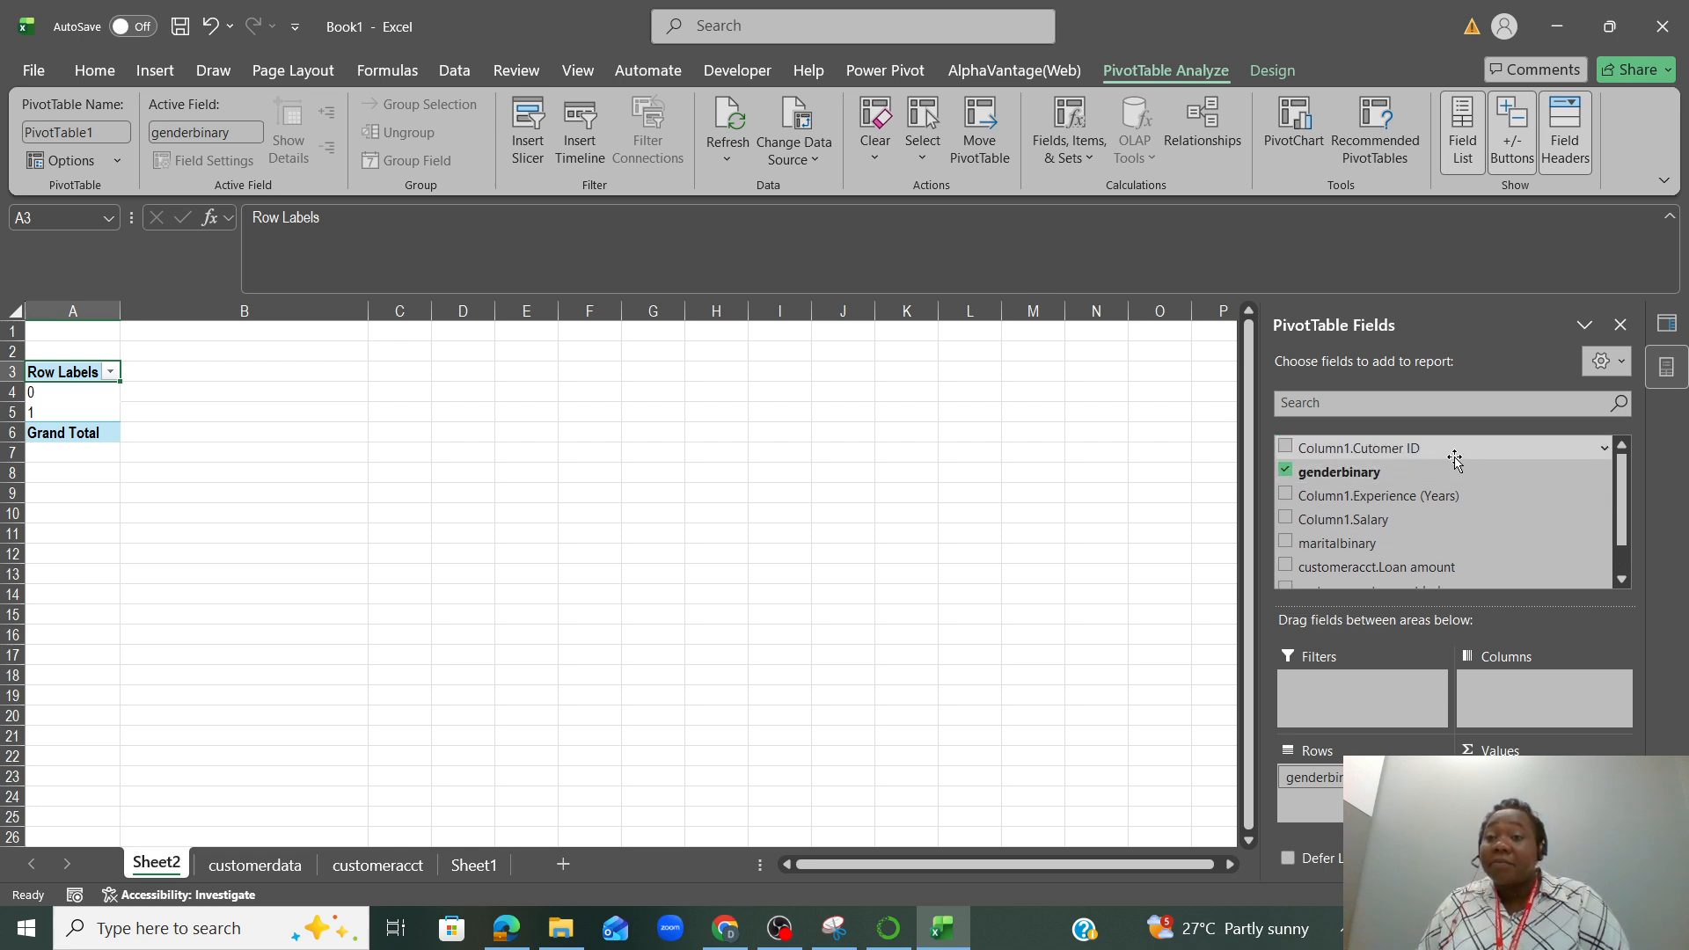
pyautogui.moveTo(1455, 449); pyautogui.dragTo(1556, 791)
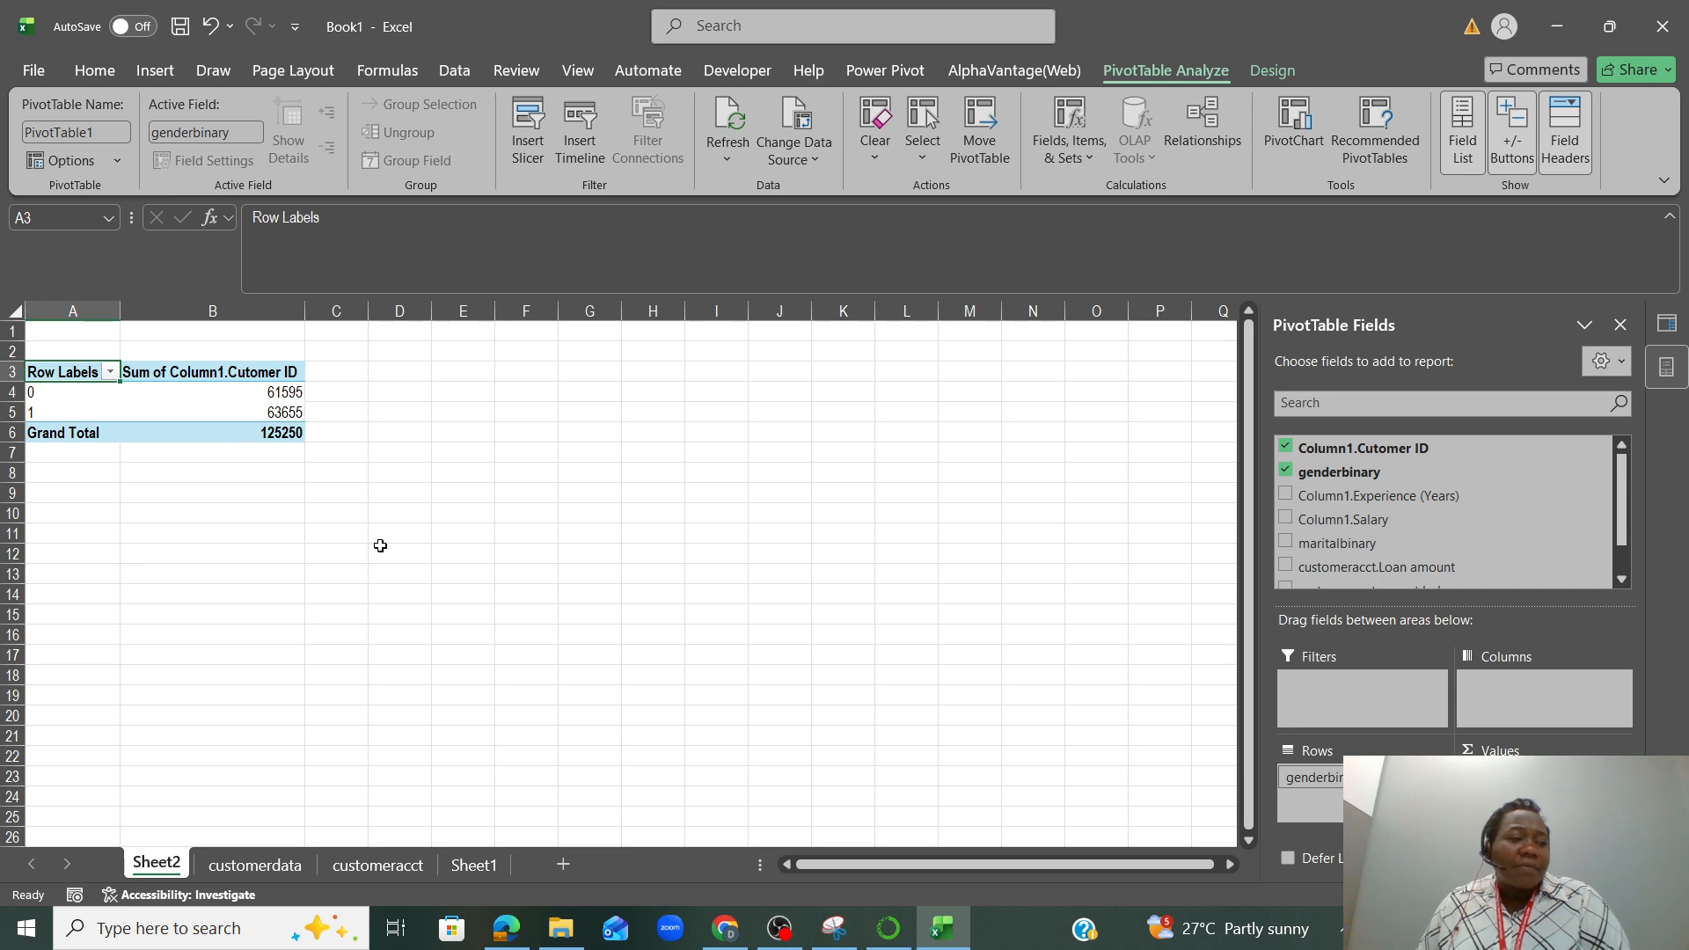
pyautogui.click(243, 376)
pyautogui.rightClick(244, 376)
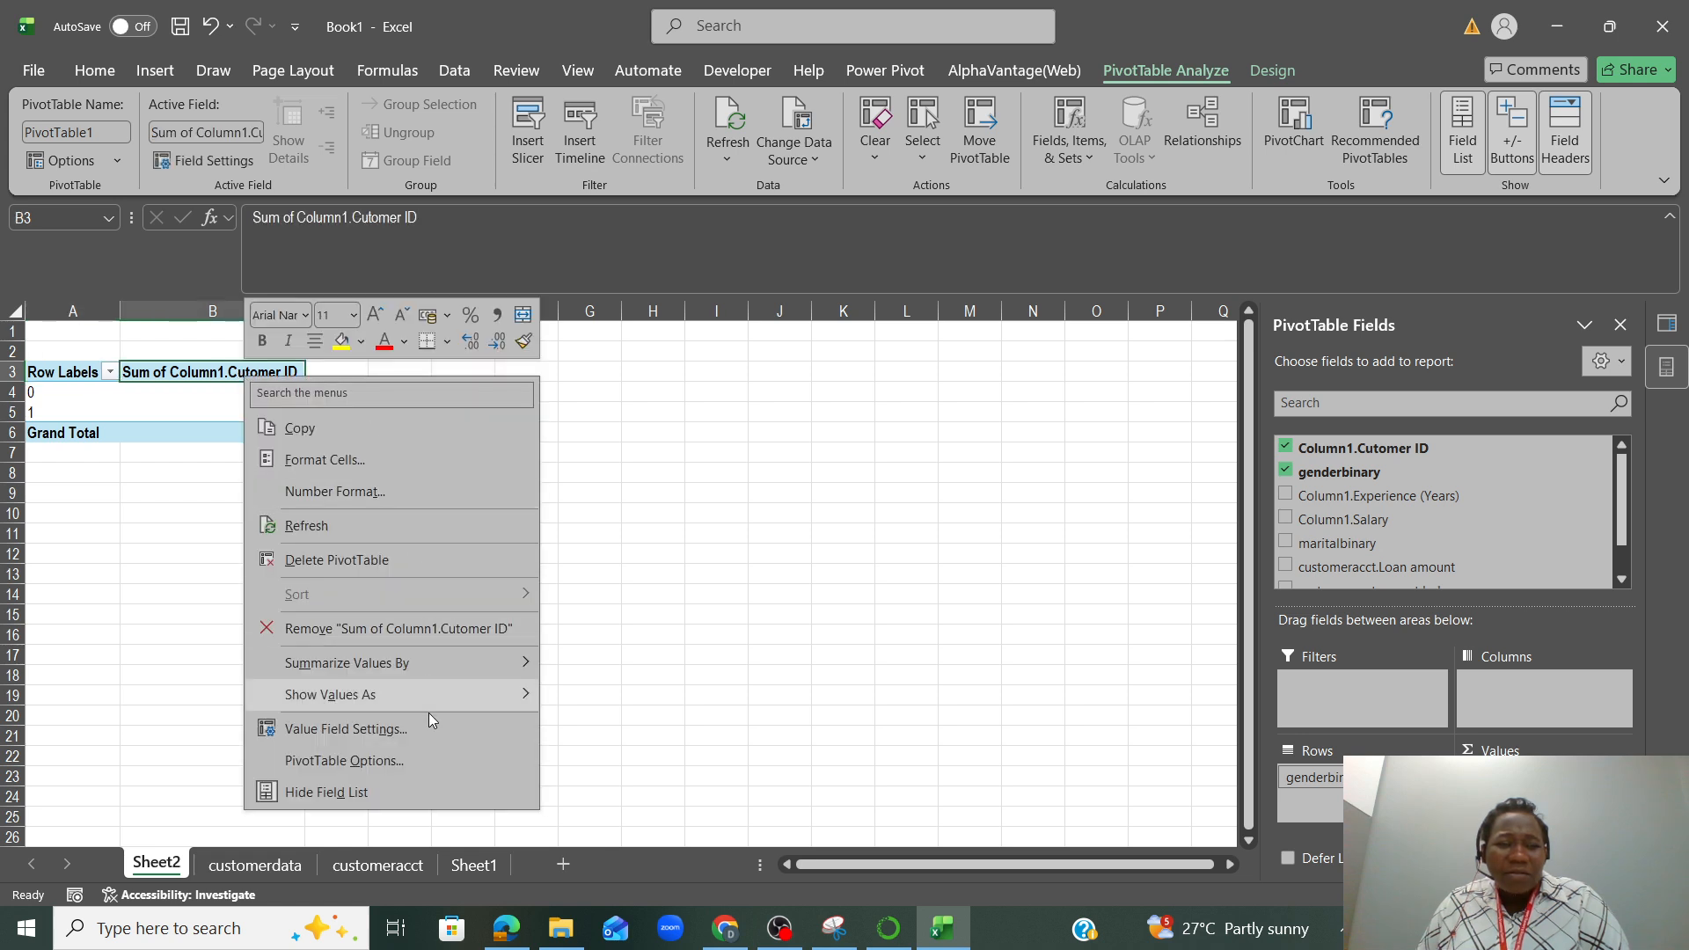
pyautogui.moveTo(430, 666)
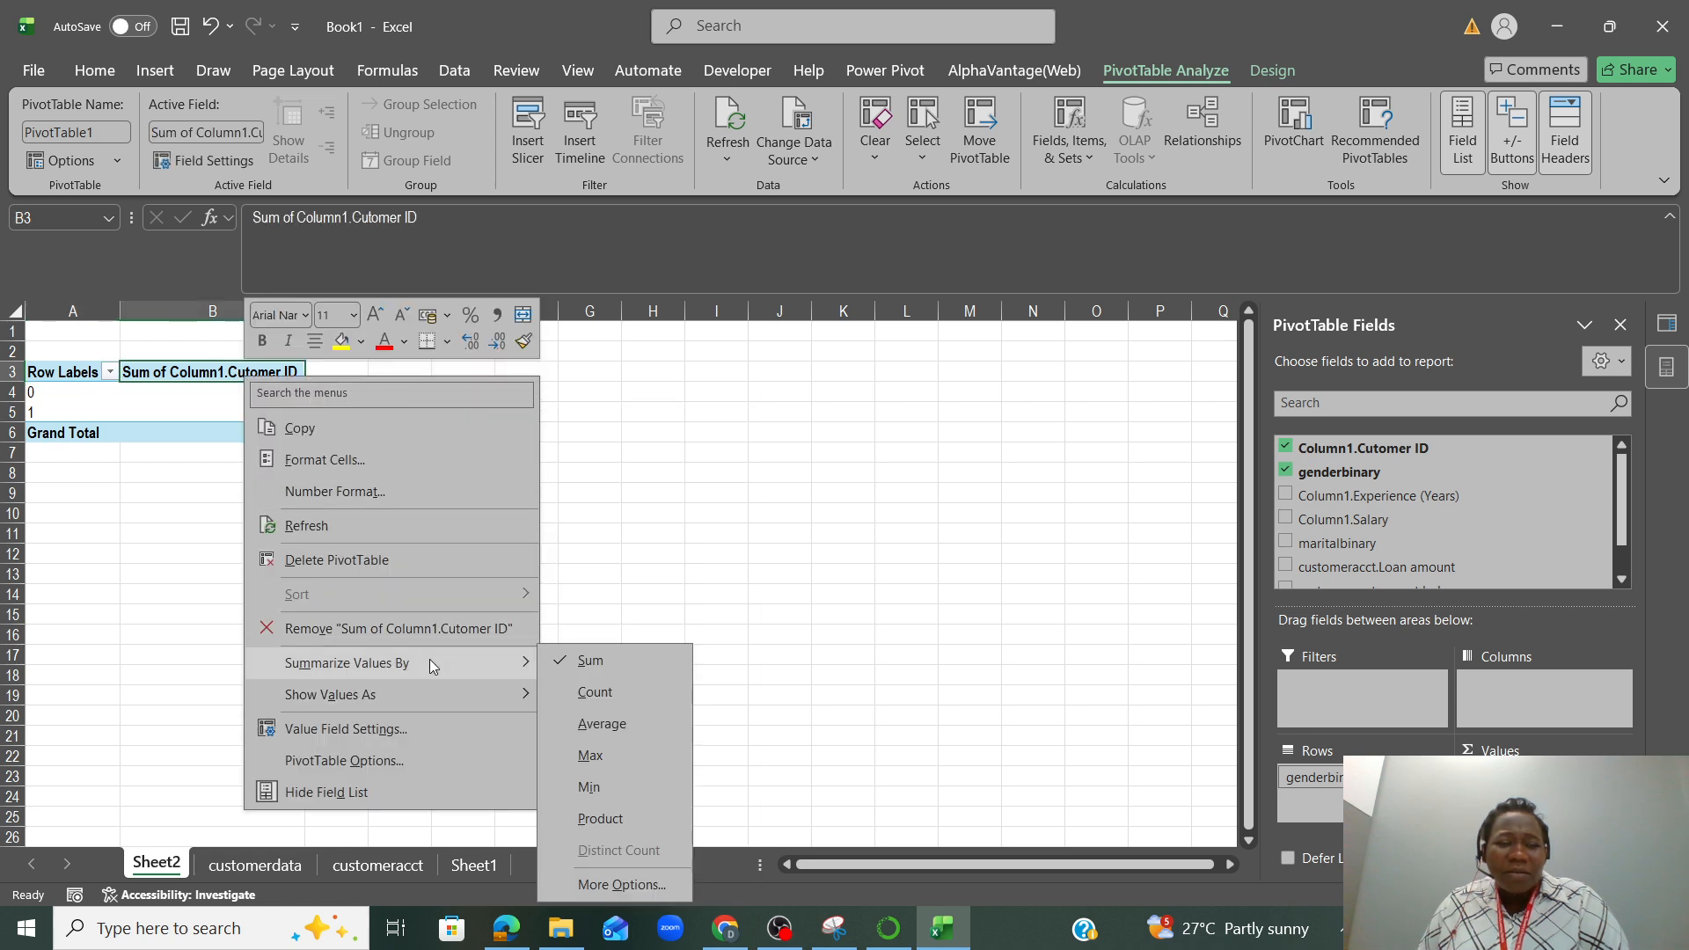
pyautogui.click(628, 695)
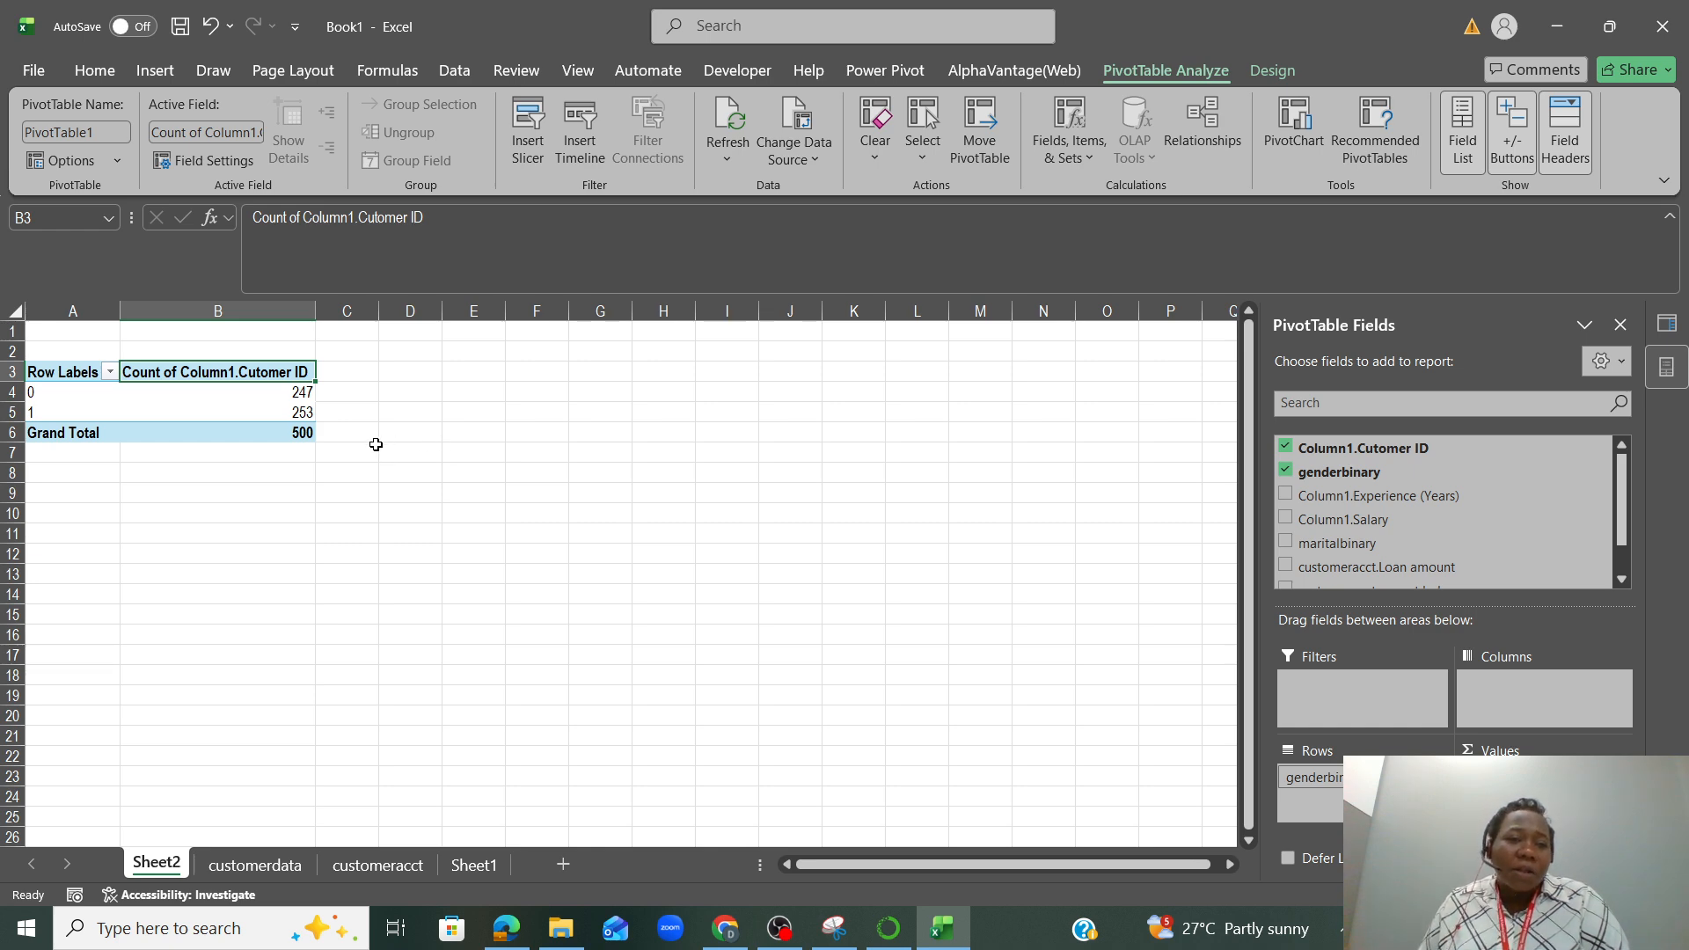
# Insert a pie PivotChart of the customer ID count by genderbinary
pyautogui.moveTo(229, 418)
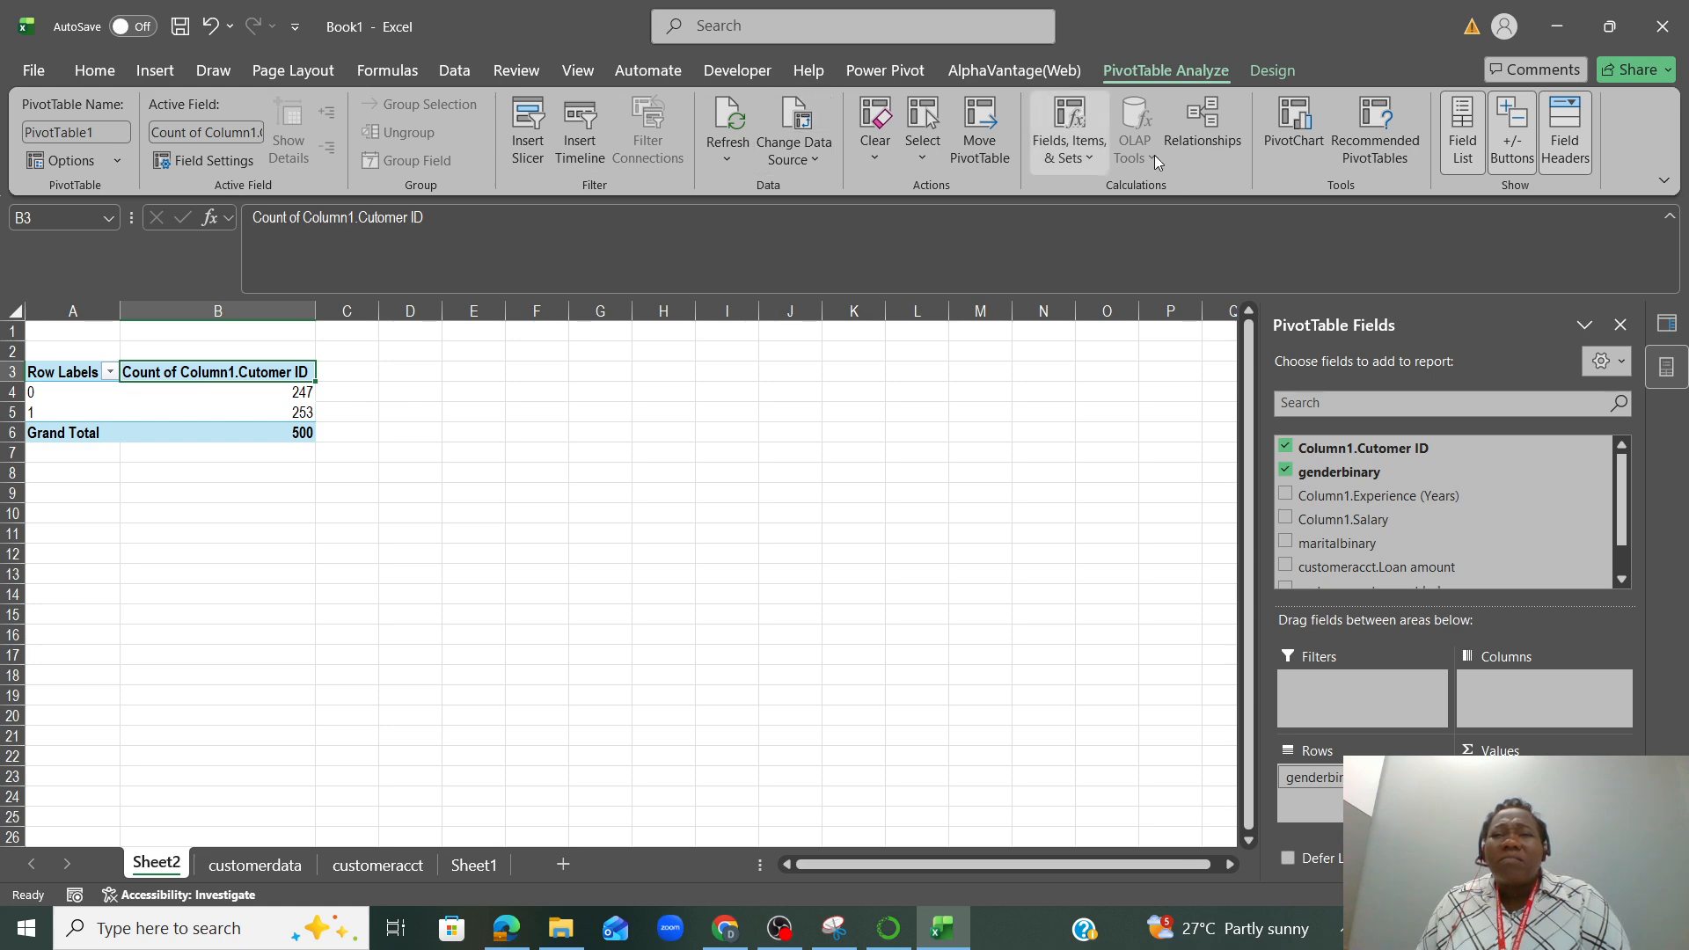
pyautogui.click(1297, 141)
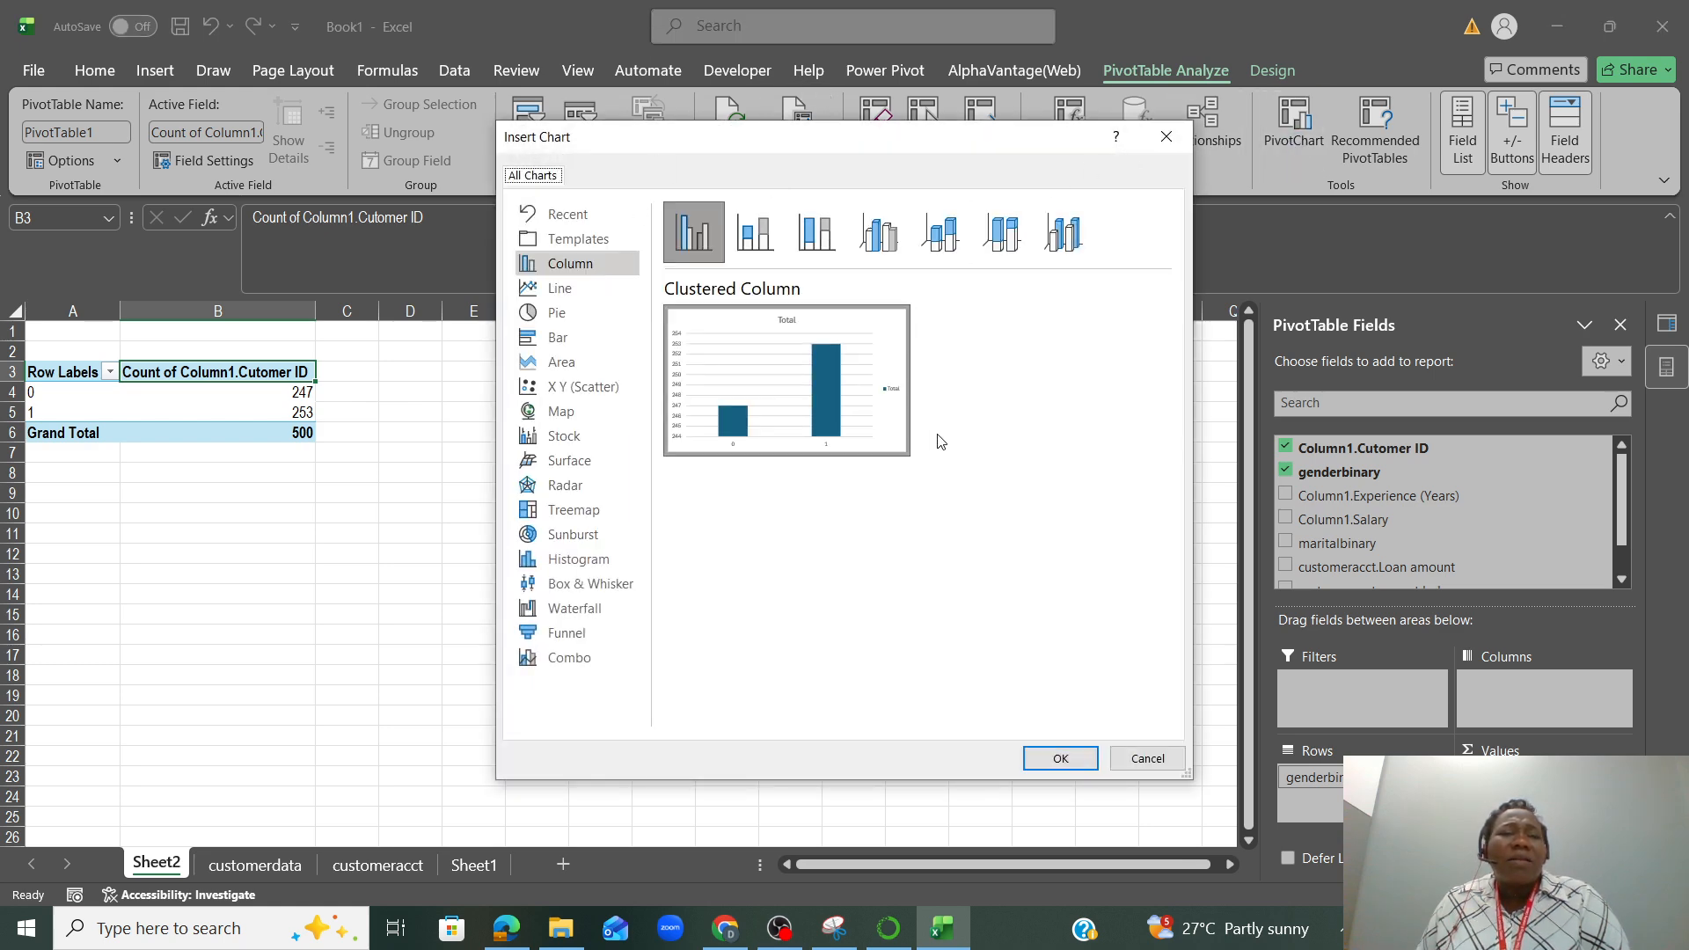
pyautogui.click(532, 319)
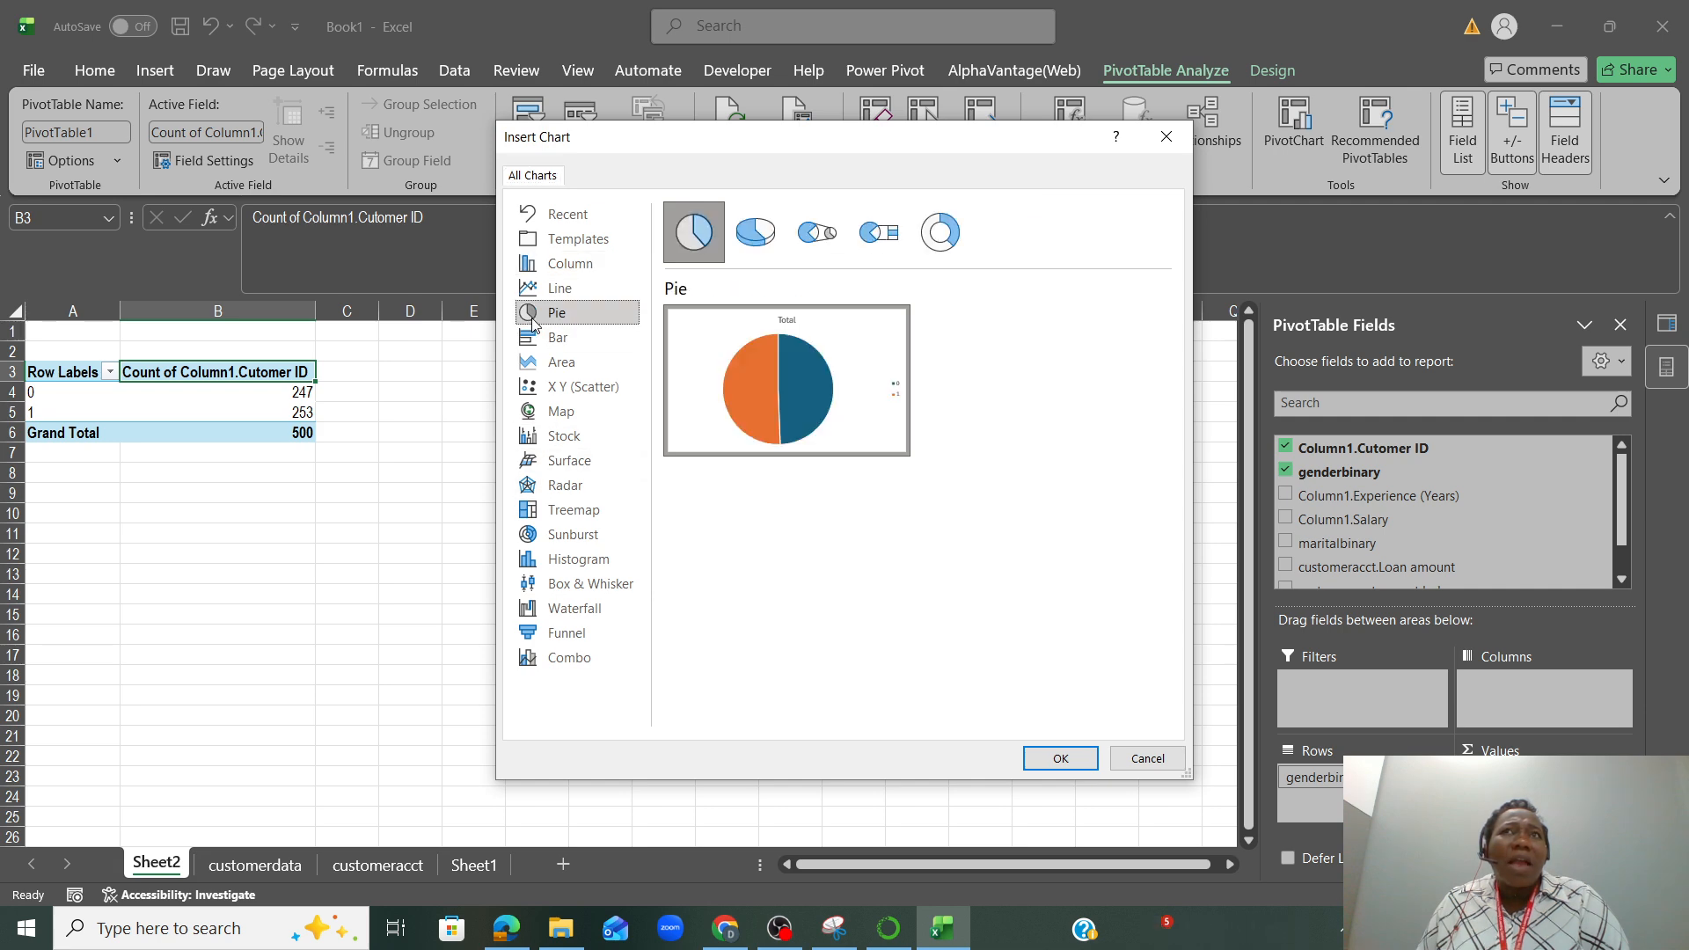
pyautogui.click(1040, 761)
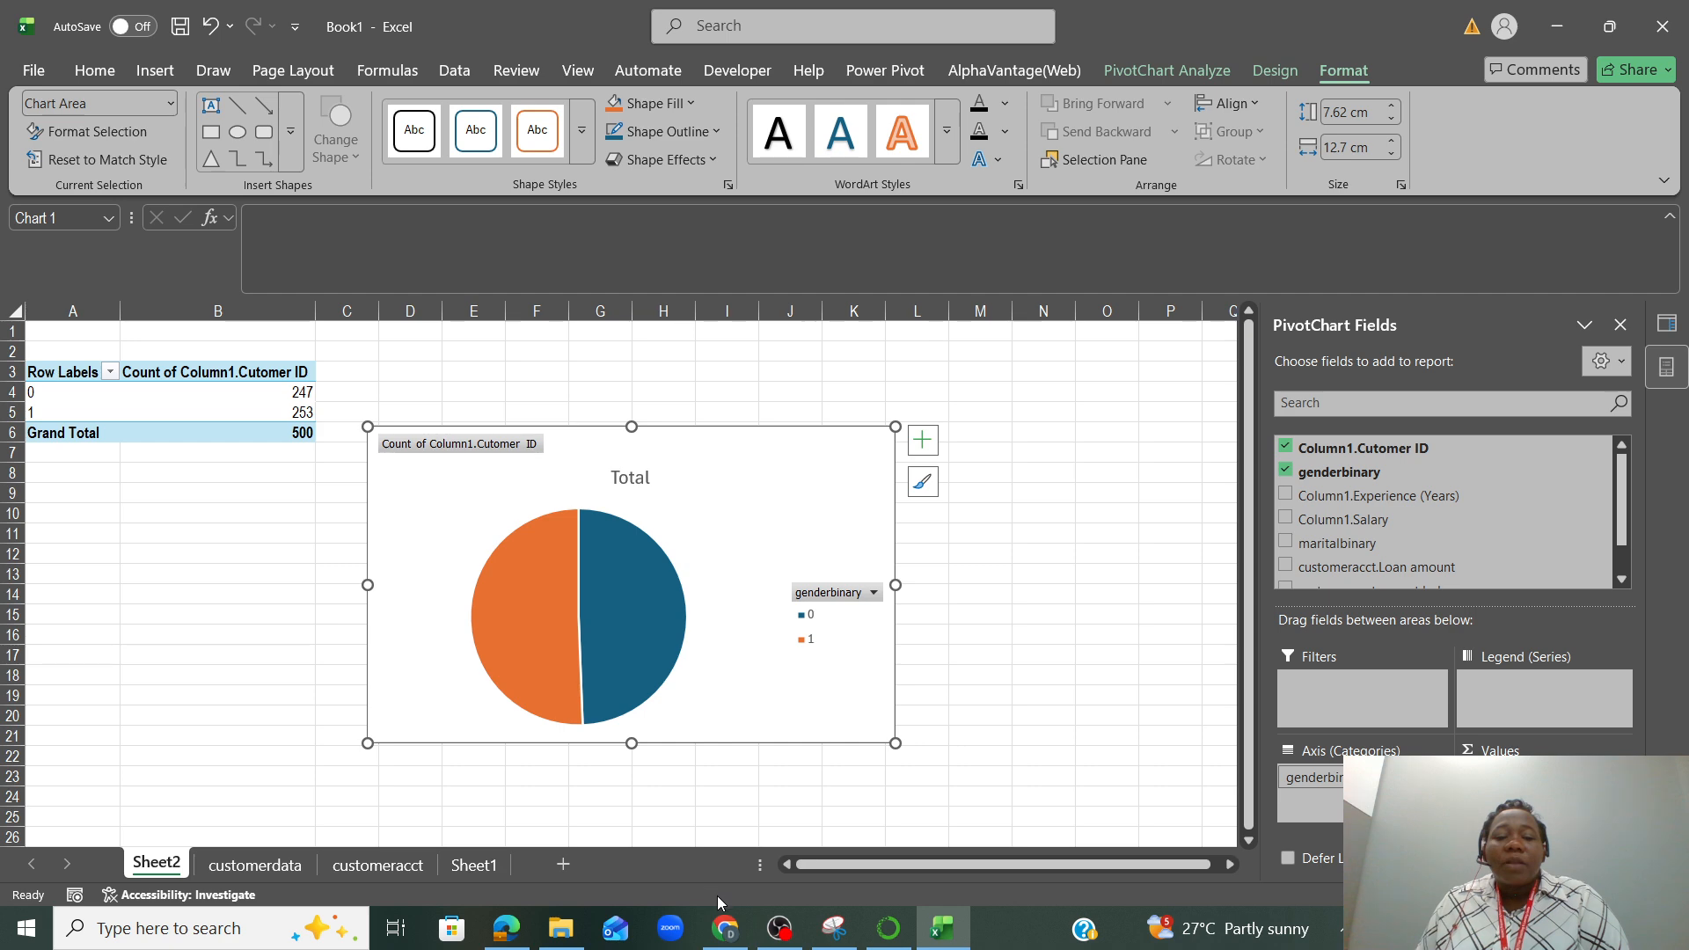
pyautogui.moveTo(779, 925)
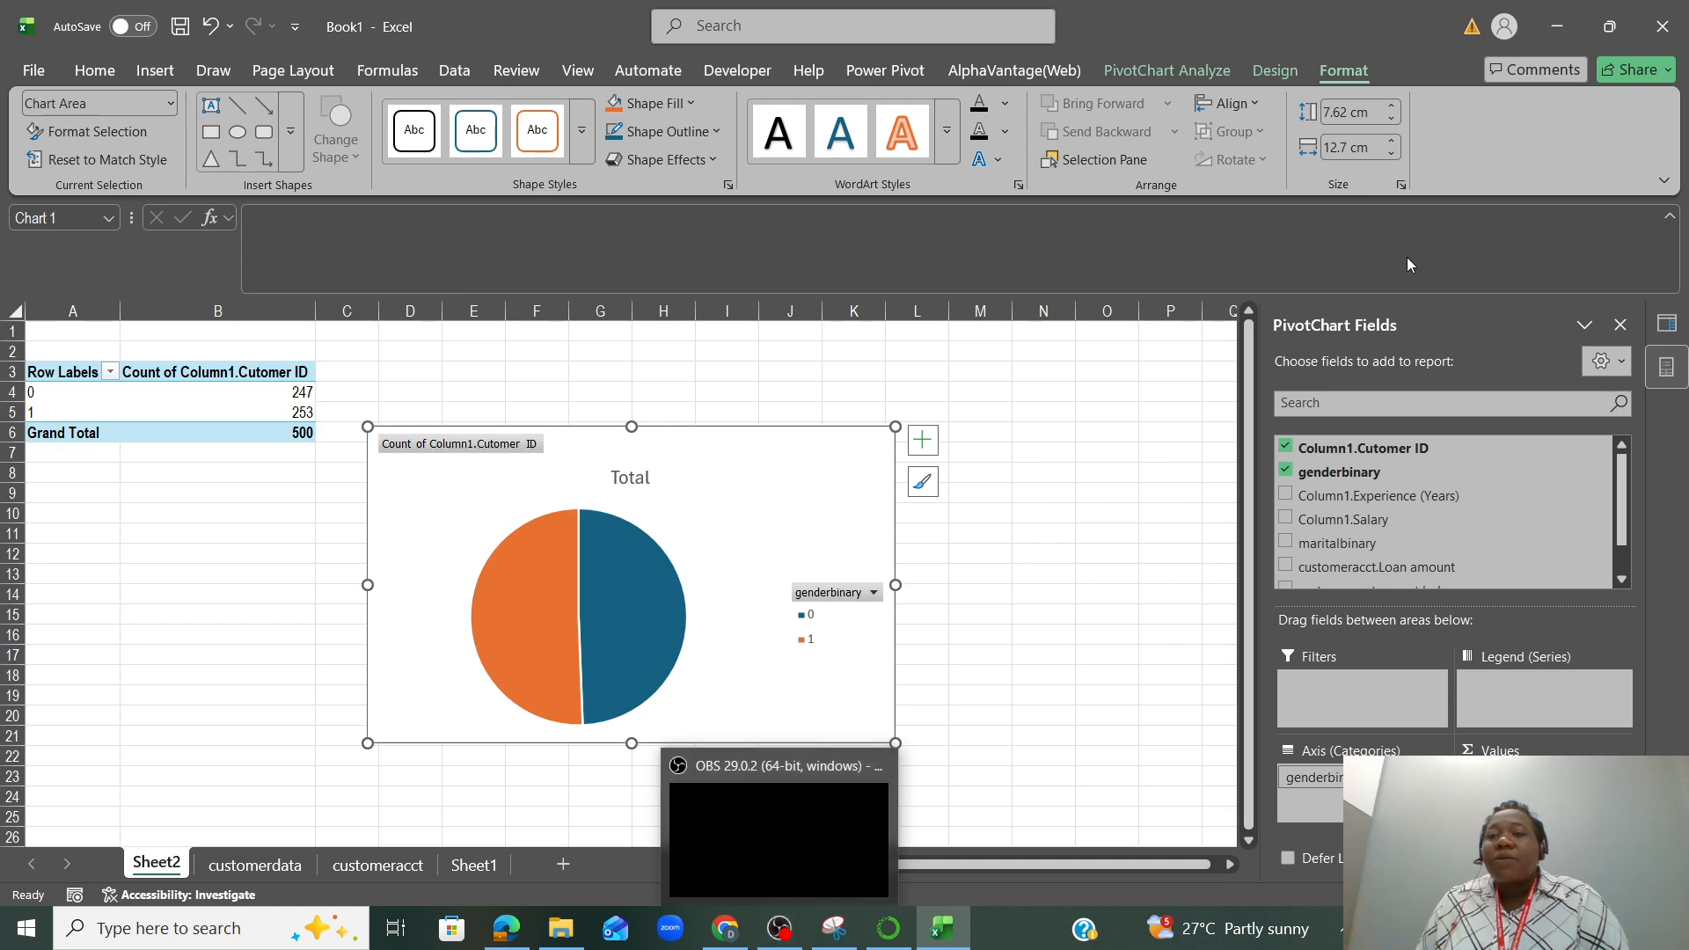
pyautogui.click(1560, 31)
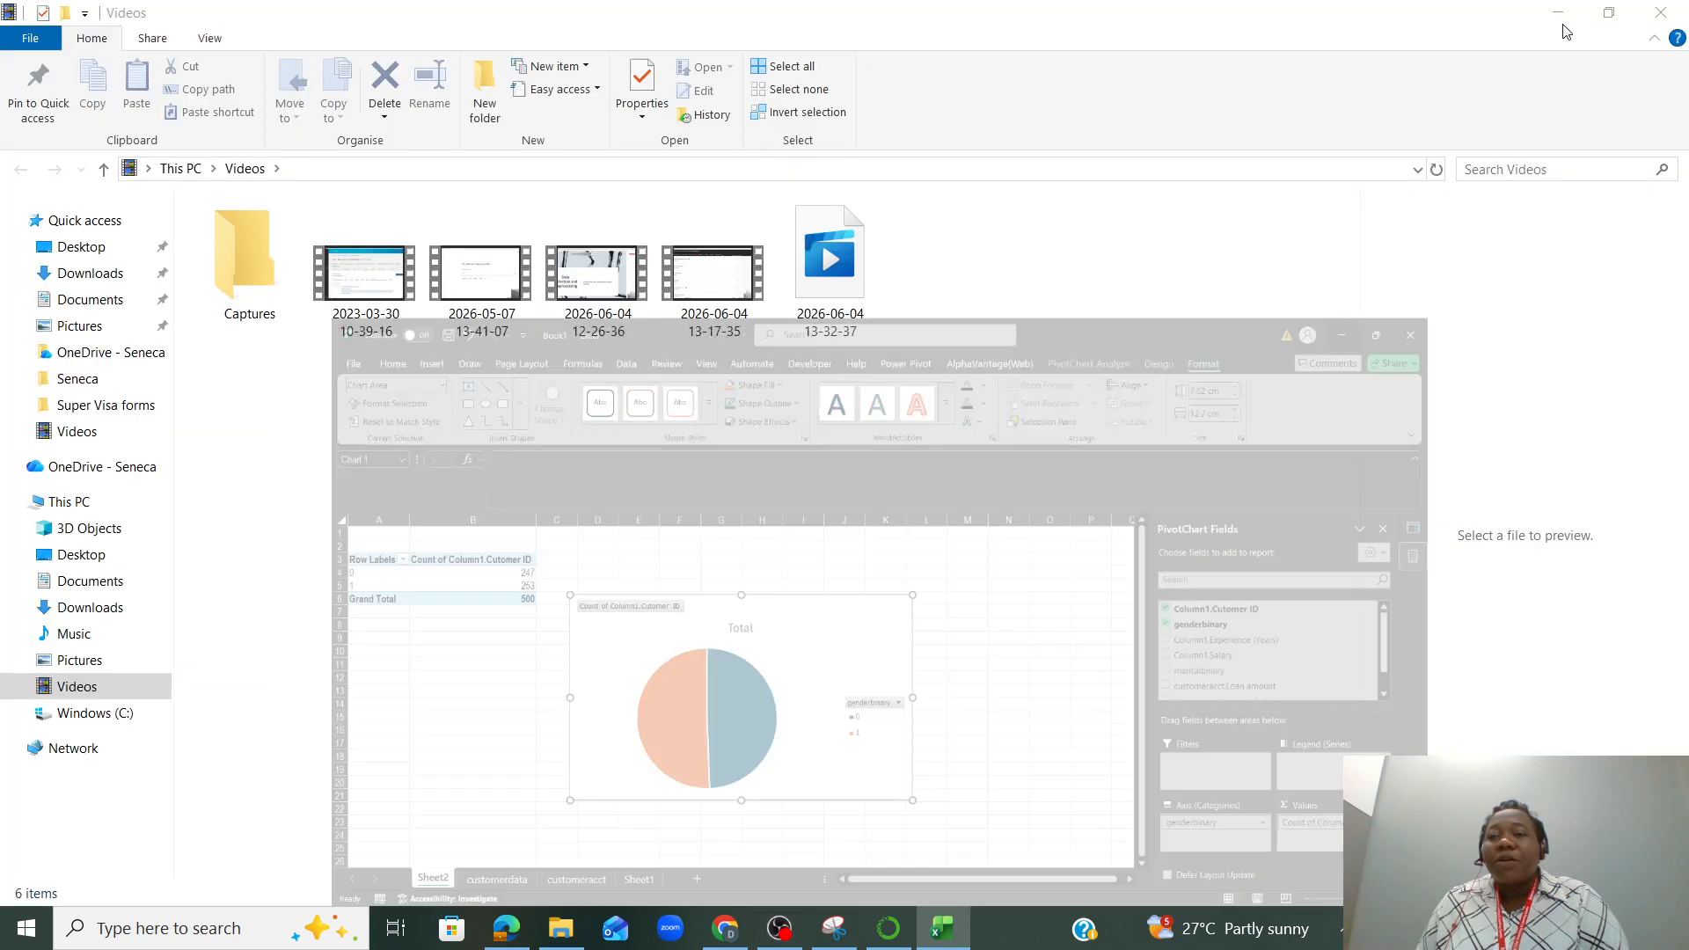